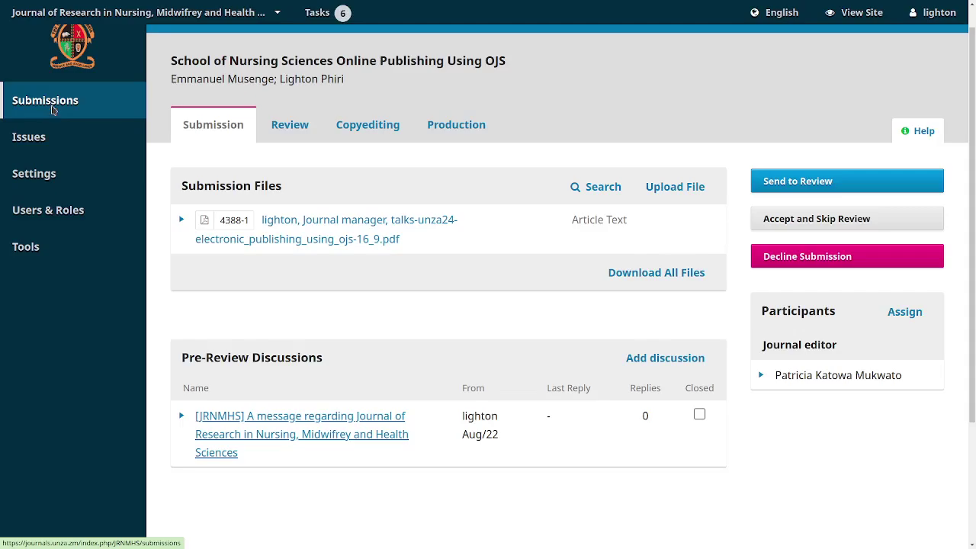
Step: List the four unassigned submissions (1245, 1244, 1241, 1240) and expand submission 1245's row
{"action": "left_click", "coordinate": [54, 109]}
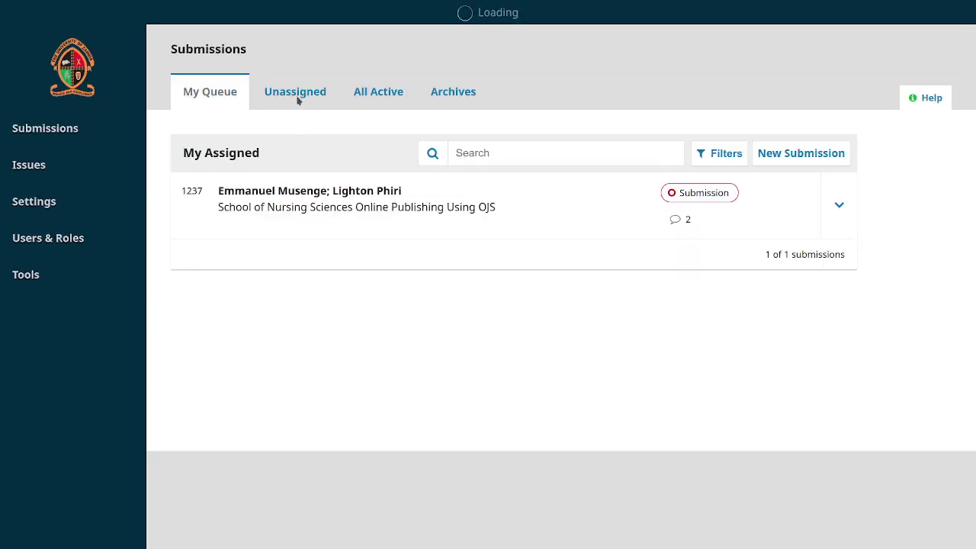
{"action": "left_click", "coordinate": [387, 94]}
{"action": "left_click", "coordinate": [303, 96]}
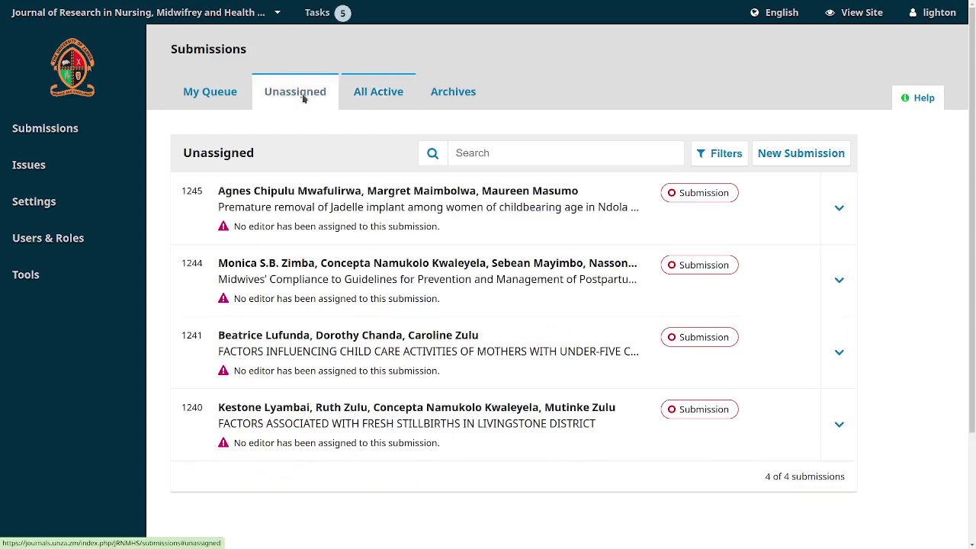
{"action": "left_click", "coordinate": [360, 92]}
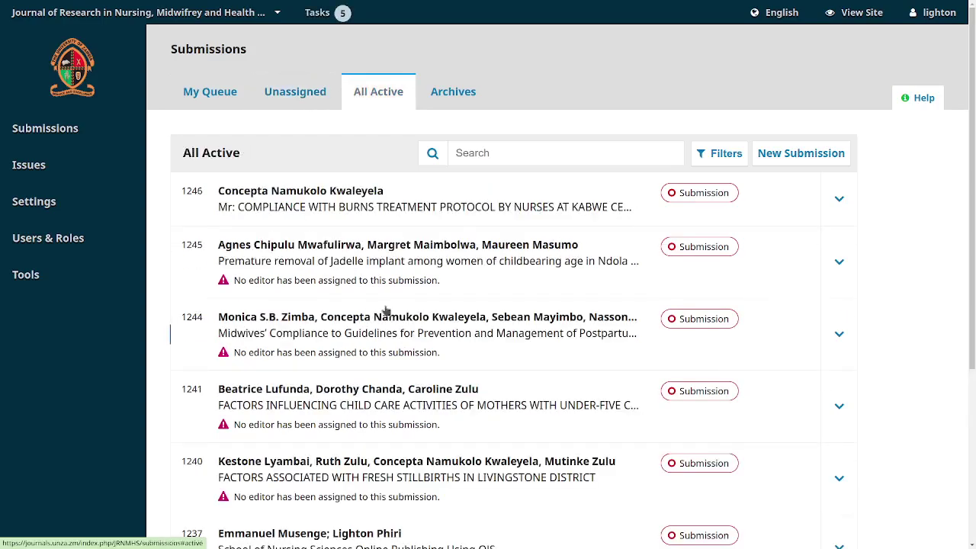
{"action": "left_click", "coordinate": [276, 100]}
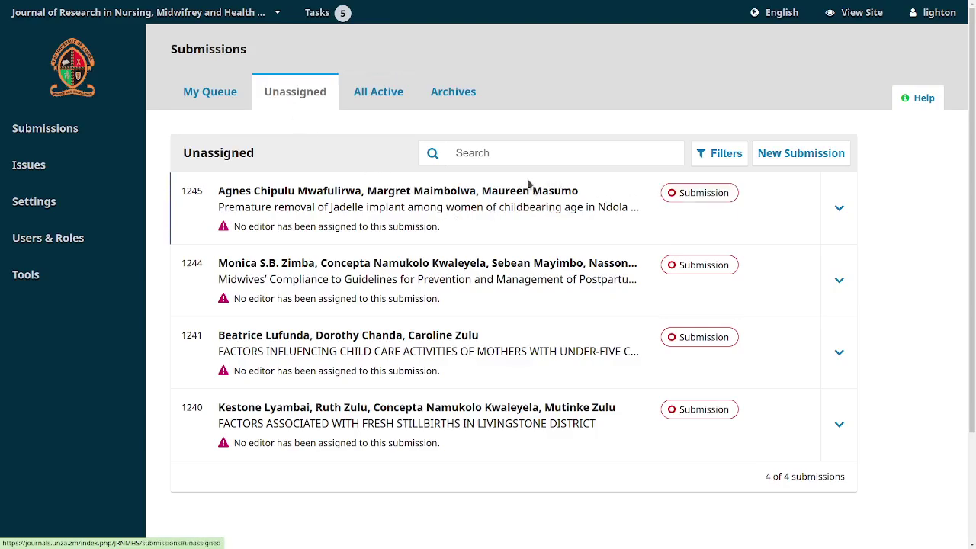
{"action": "left_click", "coordinate": [838, 210]}
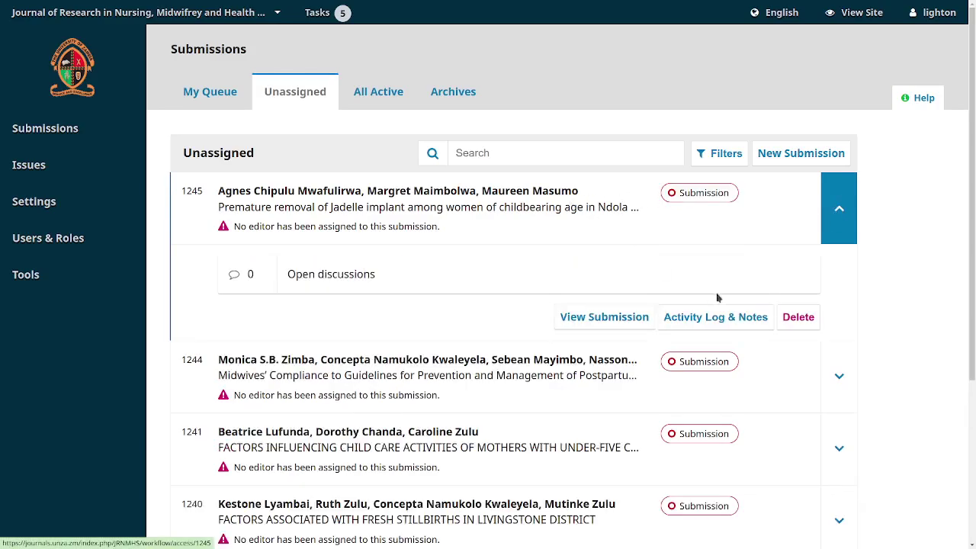
Step: Open submission 1245's workflow and add the journal editor as a participant
{"action": "left_click", "coordinate": [610, 317]}
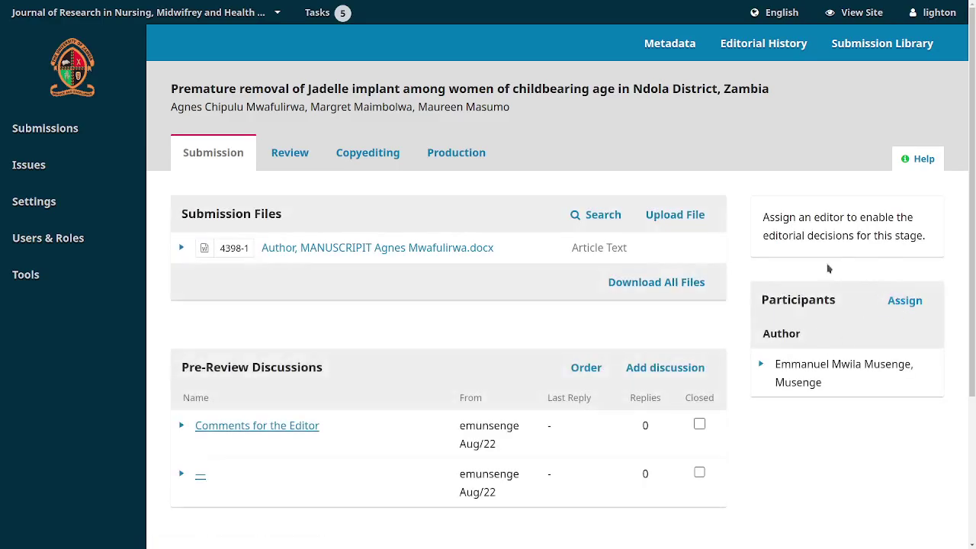
{"action": "left_click", "coordinate": [903, 302]}
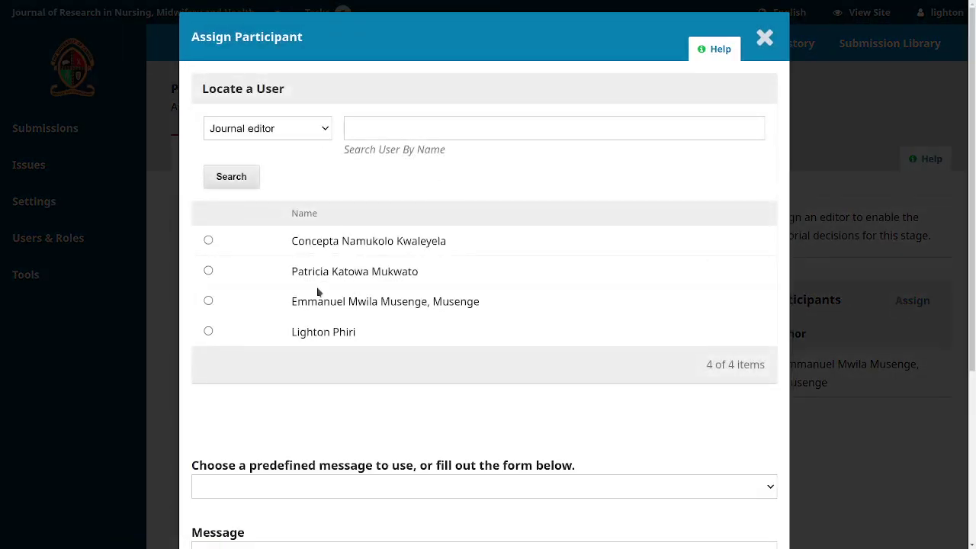
{"action": "left_click", "coordinate": [208, 331]}
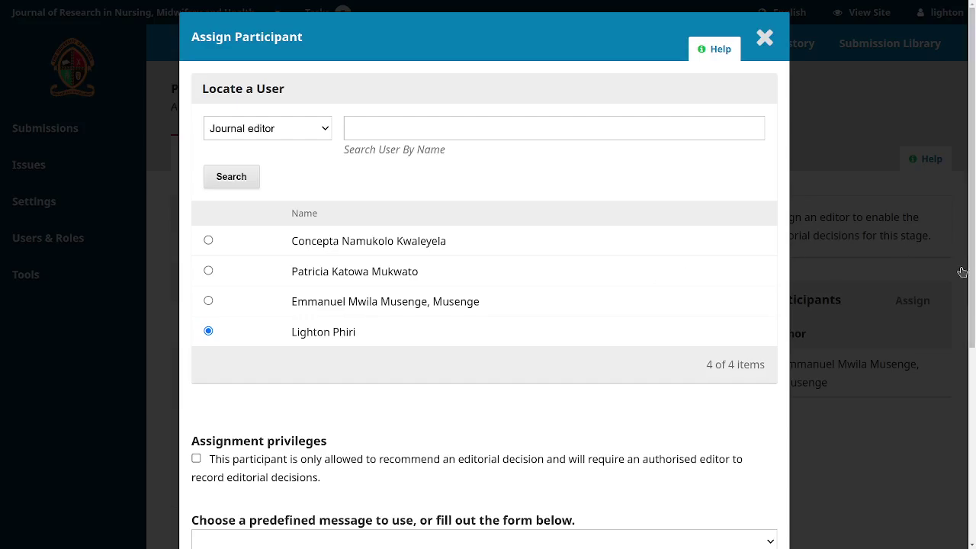
{"action": "key", "text": "Escape"}
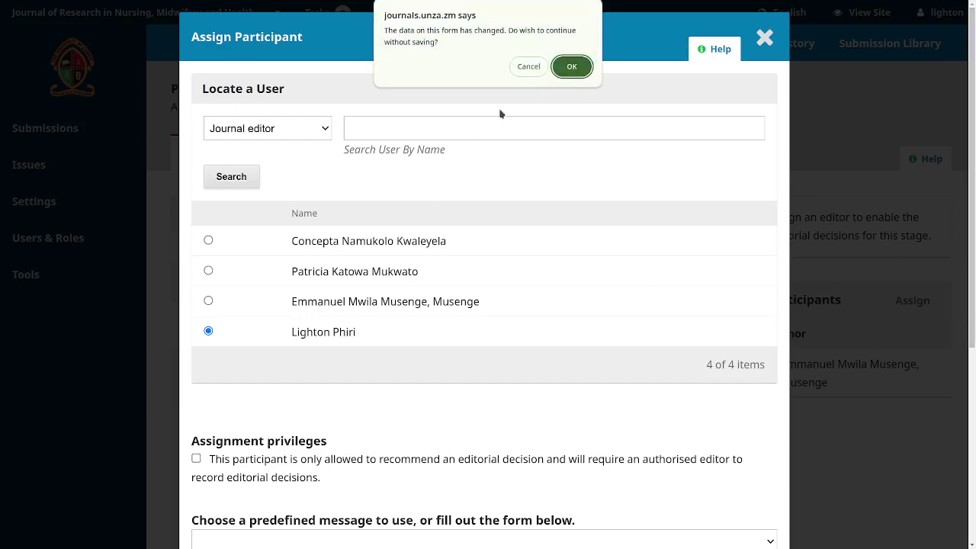
{"action": "left_click", "coordinate": [529, 66]}
{"action": "scroll", "coordinate": [972, 204], "scroll_direction": "down", "scroll_amount": 3}
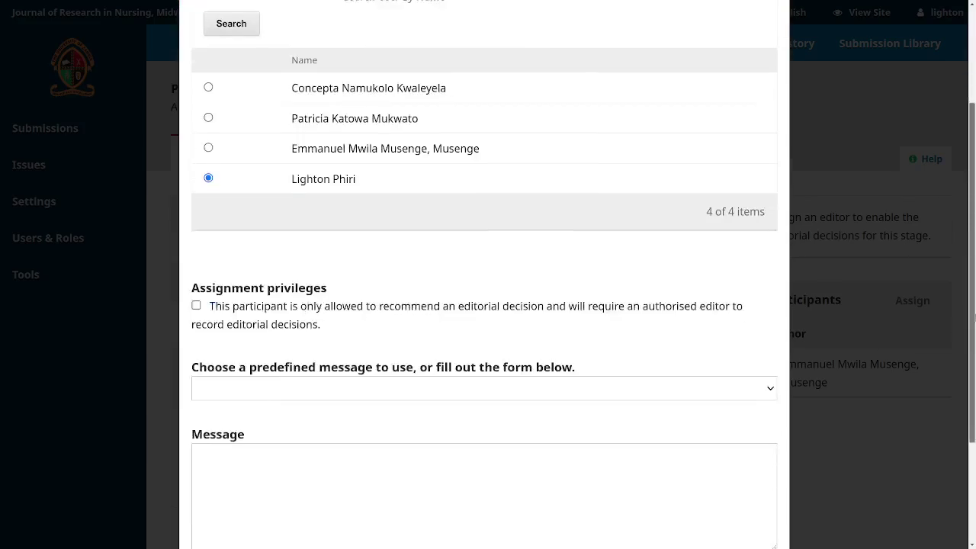
{"action": "scroll", "coordinate": [973, 434], "scroll_direction": "down", "scroll_amount": 3}
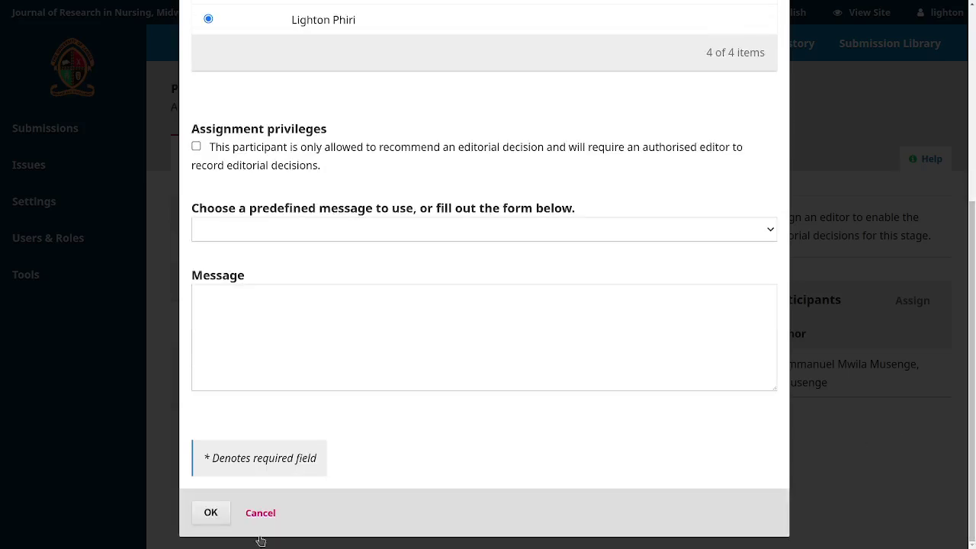
{"action": "left_click", "coordinate": [221, 517]}
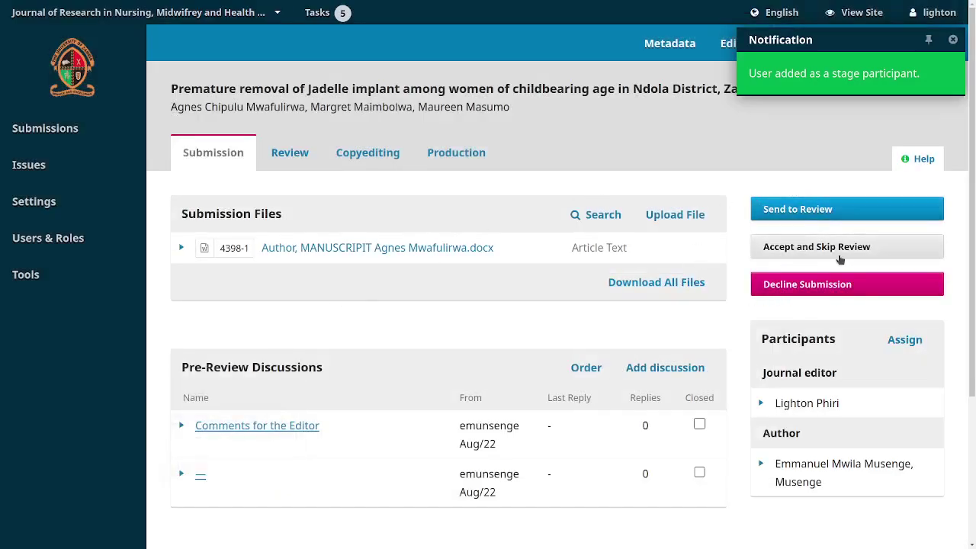
Step: Open Send to Review for submission 1245 with its article-text manuscript ticked
{"action": "left_click", "coordinate": [821, 211]}
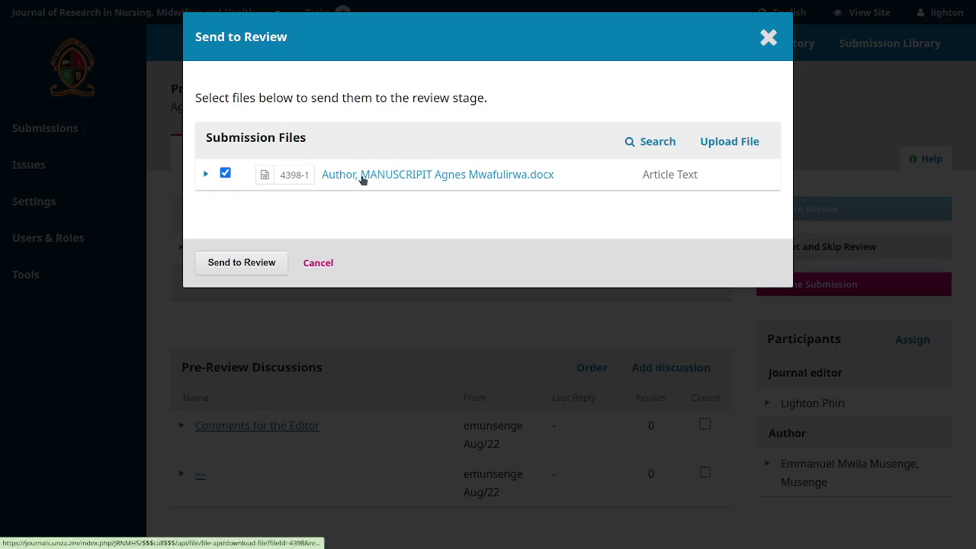
Step: Download the manuscript .docx from OJS and open it in LibreOffice Writer
{"action": "left_click_drag", "start_coordinate": [364, 177], "coordinate": [366, 174]}
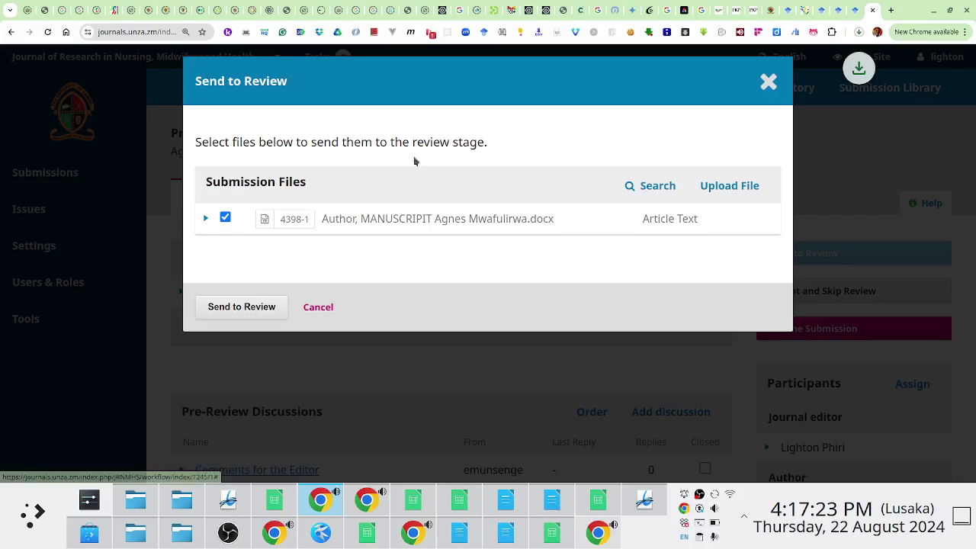
{"action": "left_click", "coordinate": [757, 69]}
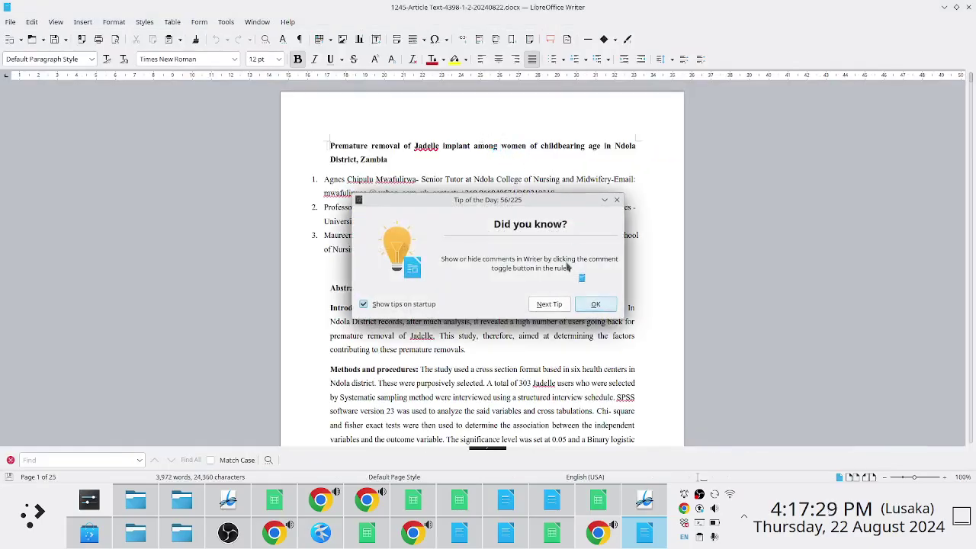
Step: Dismiss the startup tip, zoom in, and delete the three numbered author entries under the title
{"action": "left_click", "coordinate": [589, 300]}
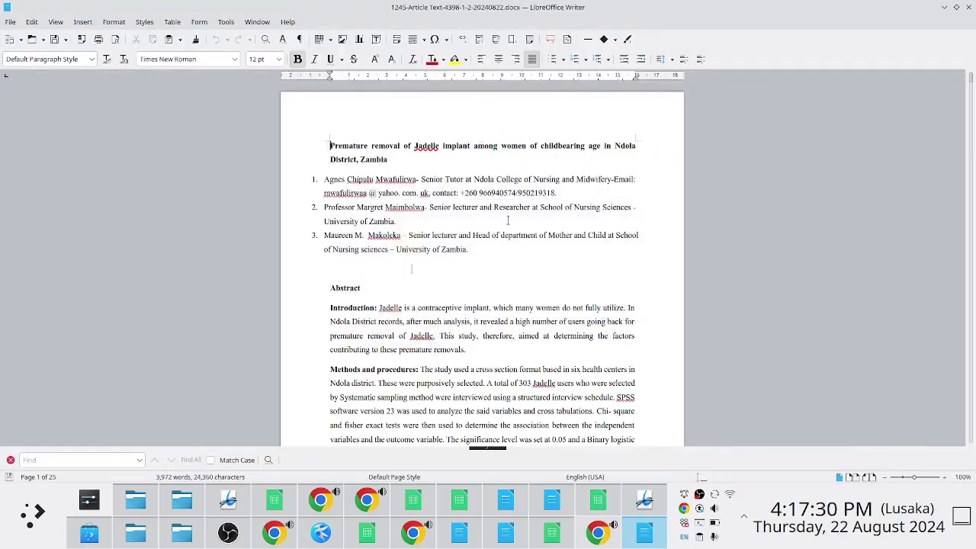
{"action": "left_click", "coordinate": [943, 477]}
{"action": "scroll", "coordinate": [382, 344], "scroll_direction": "up", "scroll_amount": 2}
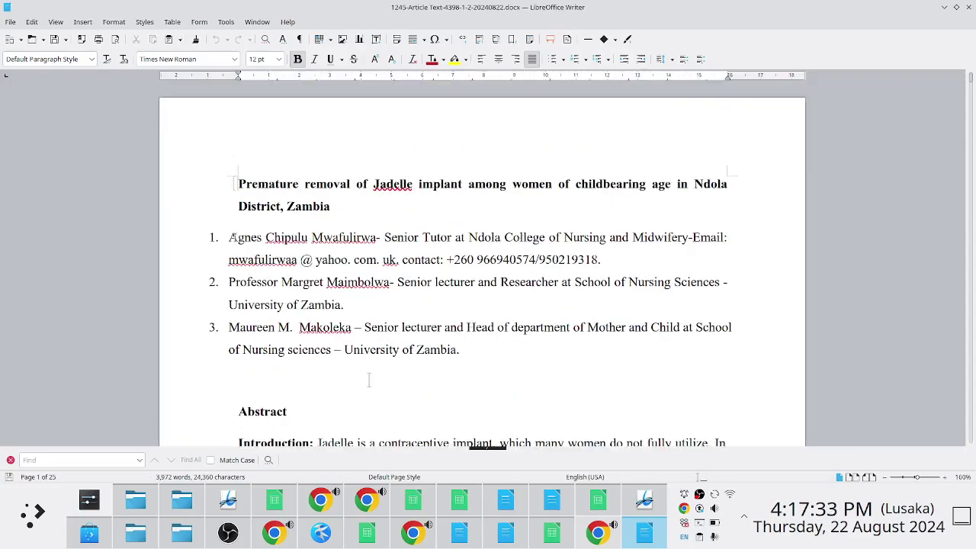
{"action": "left_click_drag", "start_coordinate": [458, 349], "coordinate": [199, 239]}
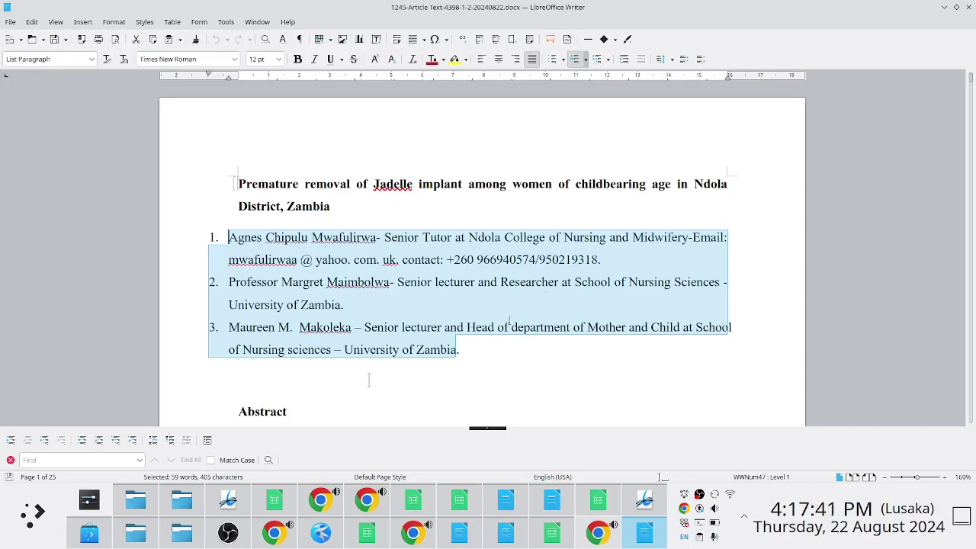
{"action": "left_click_drag", "start_coordinate": [482, 348], "coordinate": [226, 304]}
{"action": "key", "text": "shift+Up"}
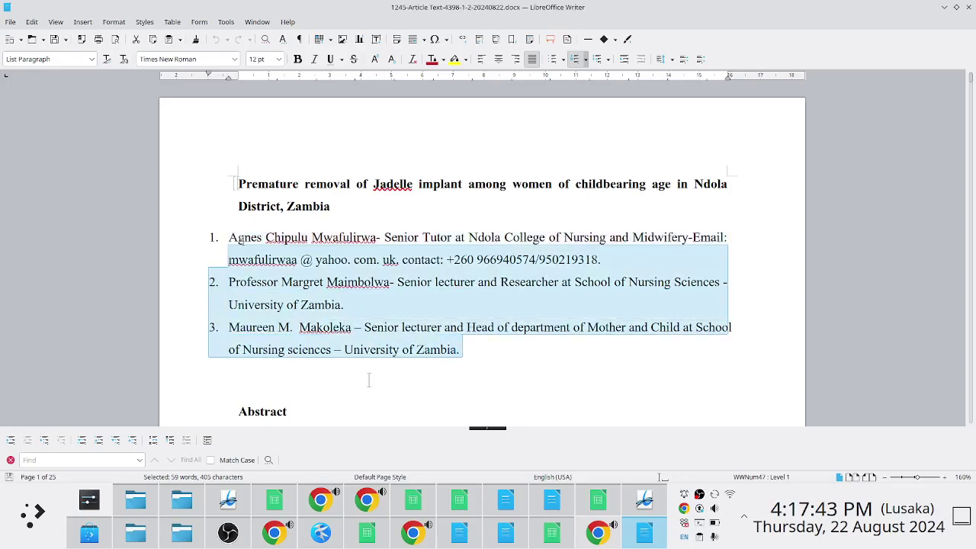
{"action": "key", "text": "Up"}
{"action": "key", "text": "ctrl+shift+Right"}
{"action": "key", "text": "ctrl+shift+Right"}
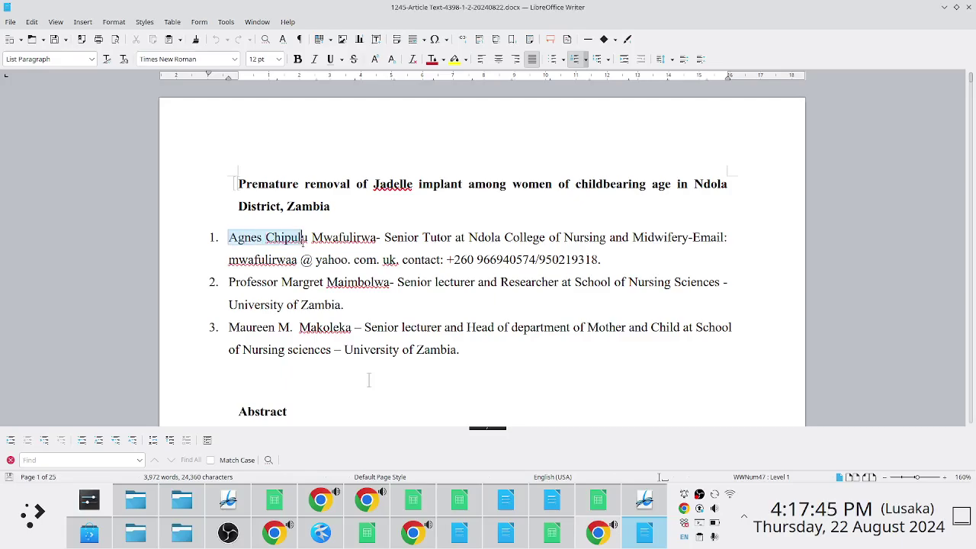
{"action": "key", "text": "ctrl+shift+Right"}
{"action": "key", "text": "shift+Down"}
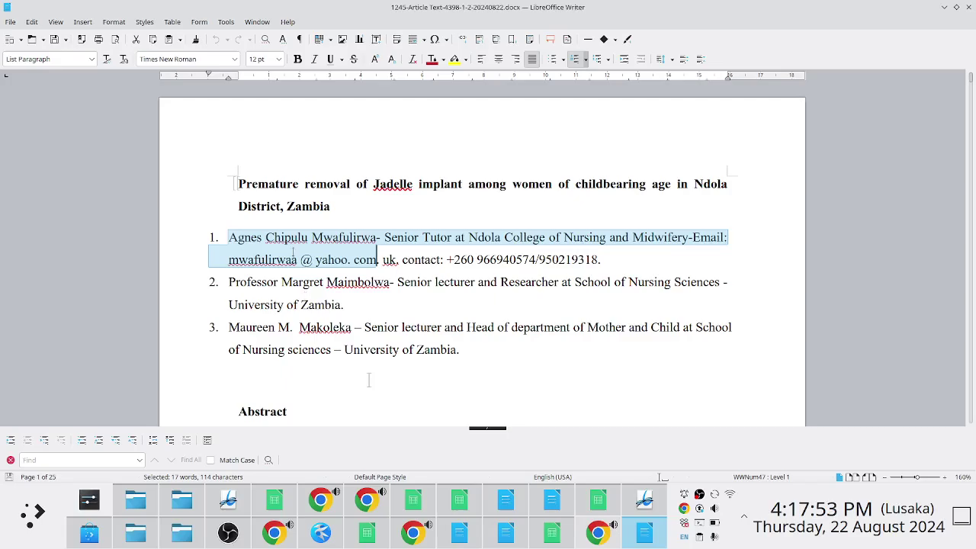
{"action": "key", "text": "shift+Down"}
{"action": "key", "text": "shift+Down"}
{"action": "key", "text": "shift+Down"}
{"action": "key", "text": "shift+Down"}
{"action": "key", "text": "shift+End"}
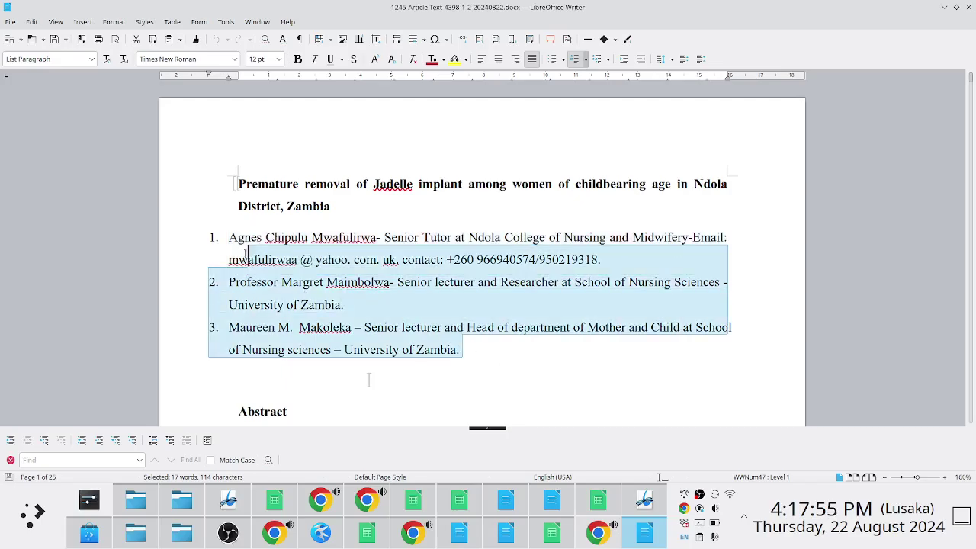
{"action": "key", "text": "Delete"}
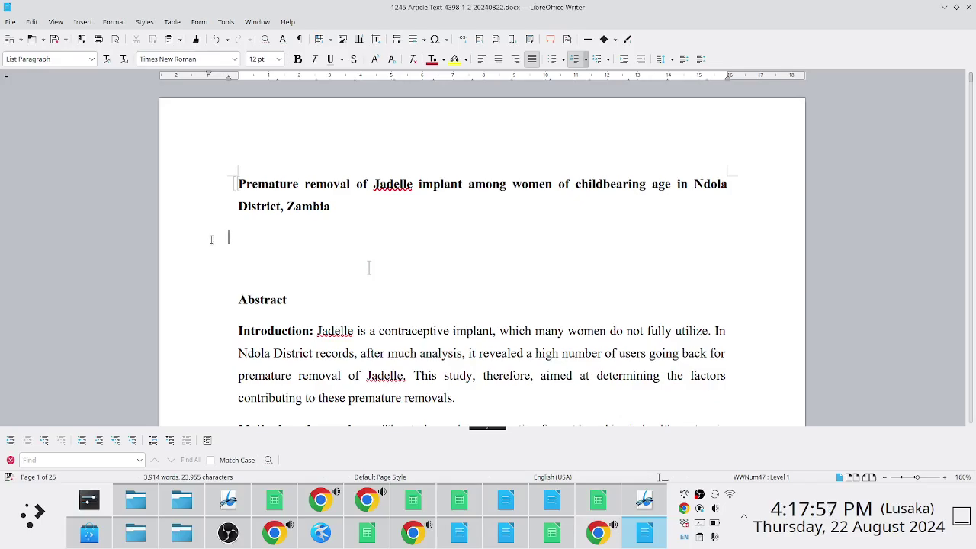
Step: Type 'Author Details Anonymised' in place of the removed author list
{"action": "type", "text": "Author Deta"}
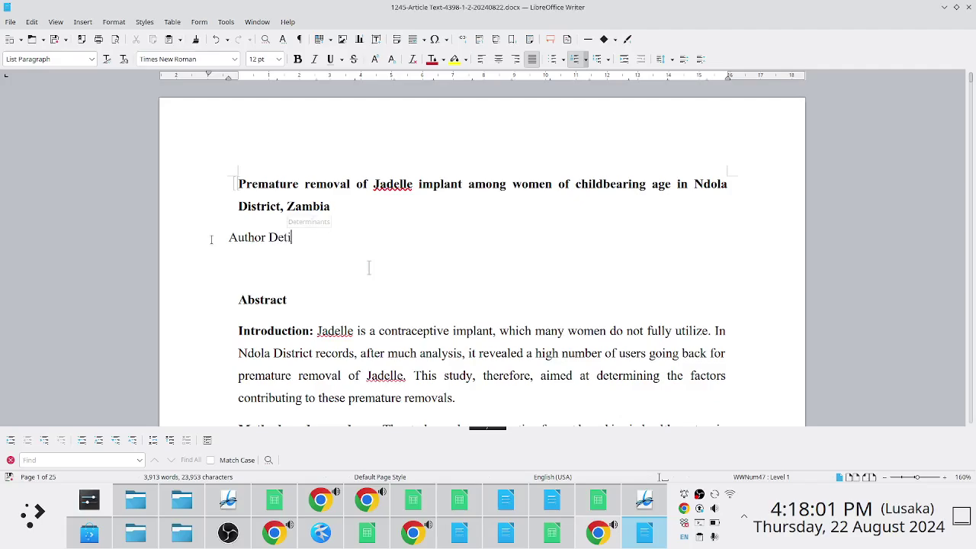
{"action": "type", "text": "ils Anonymised"}
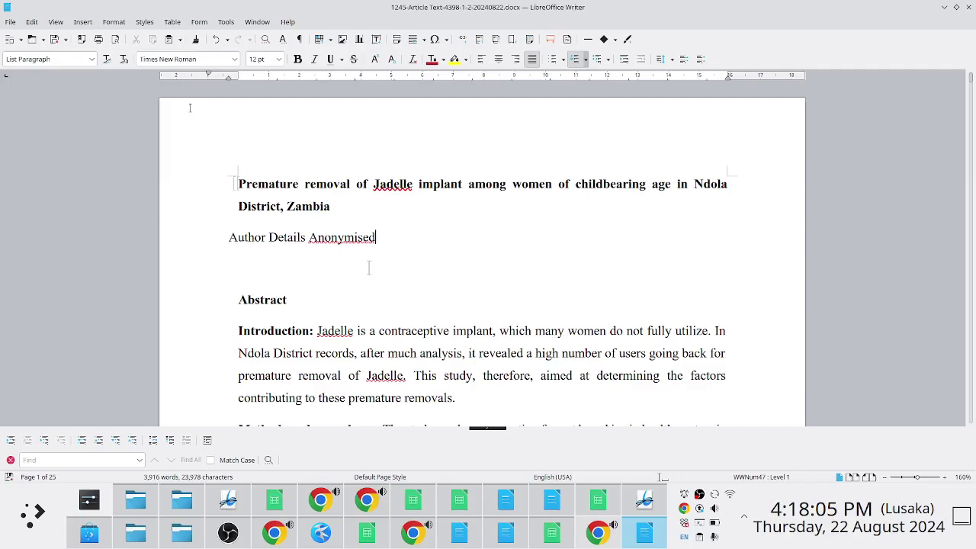
{"action": "left_click", "coordinate": [11, 21]}
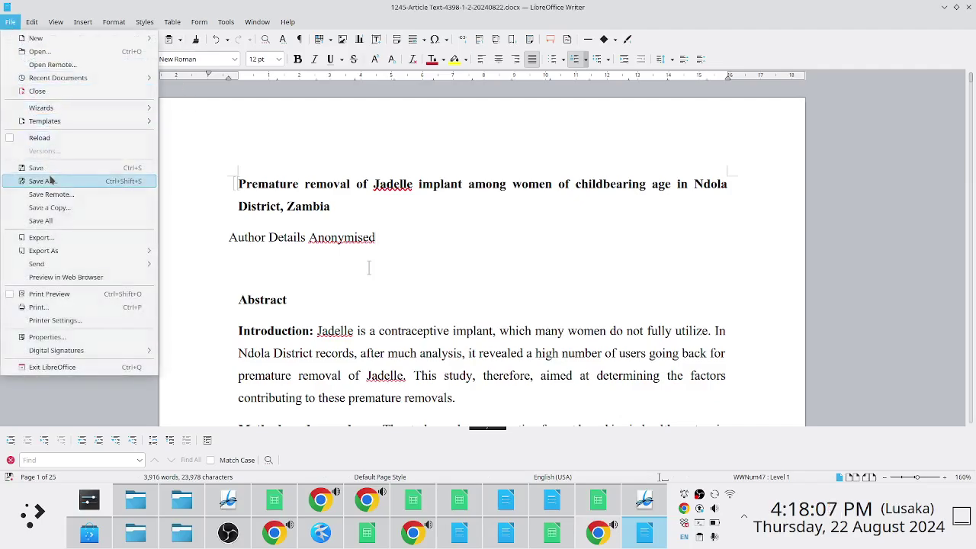
Step: Save a copy in Downloads under the new anonymised file name, keeping Word 2007 format
{"action": "key", "text": "Escape"}
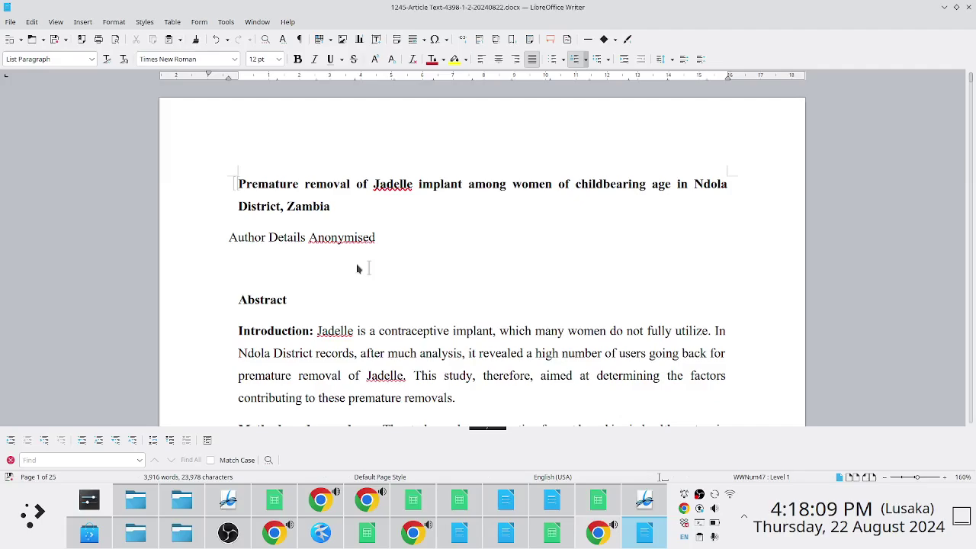
{"action": "key", "text": "ctrl+shift+s"}
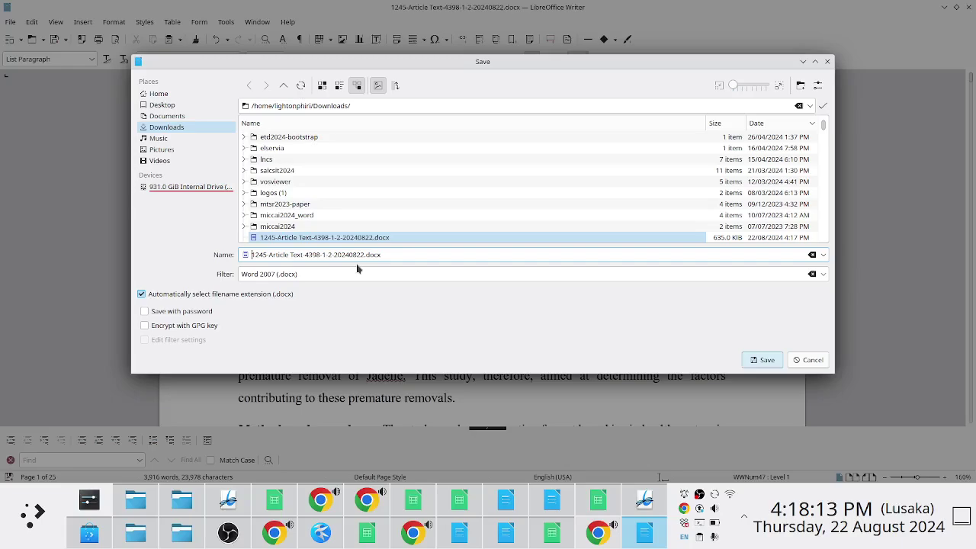
{"action": "type", "text": "doc"}
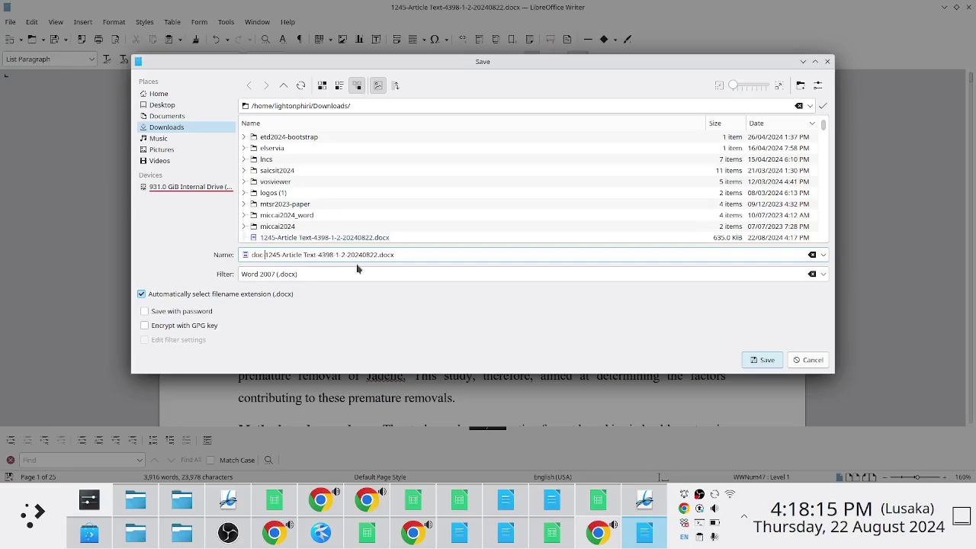
{"action": "key", "text": "shift+End"}
{"action": "key", "text": "shift+Home"}
{"action": "type", "text": "anonym"}
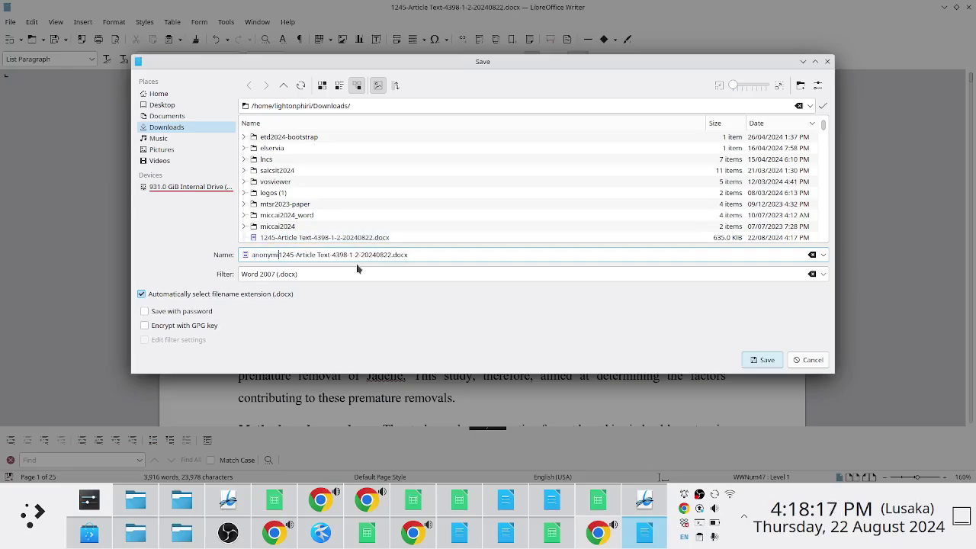
{"action": "type", "text": "ous"}
{"action": "key", "text": "Return"}
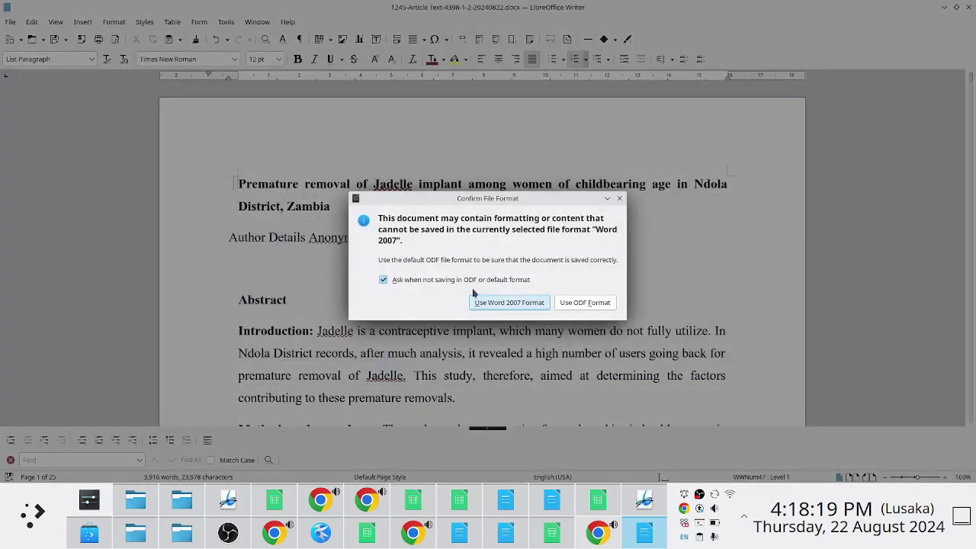
{"action": "left_click", "coordinate": [491, 303]}
Step: Return to OJS's Send to Review window and start uploading a new file
{"action": "key", "text": "alt+Tab"}
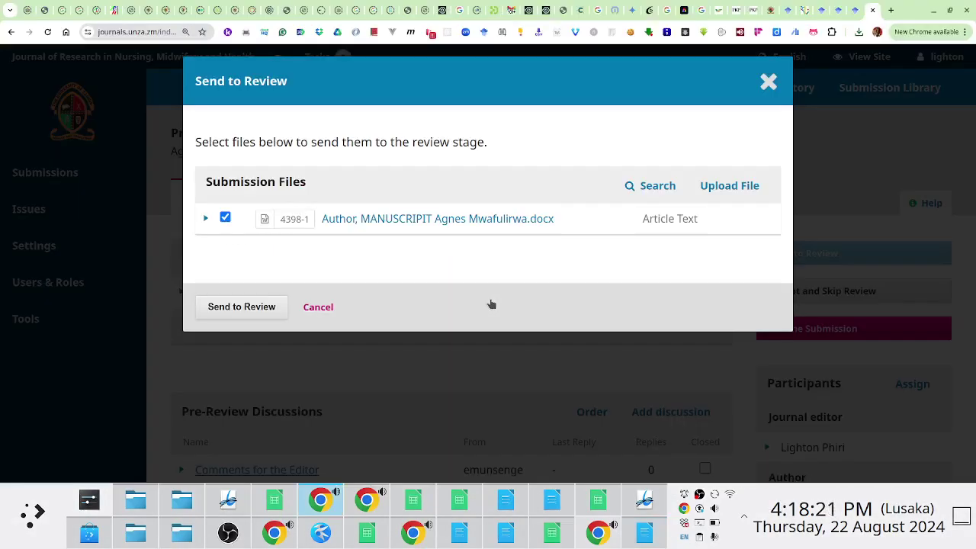
{"action": "key", "text": "alt+Tab"}
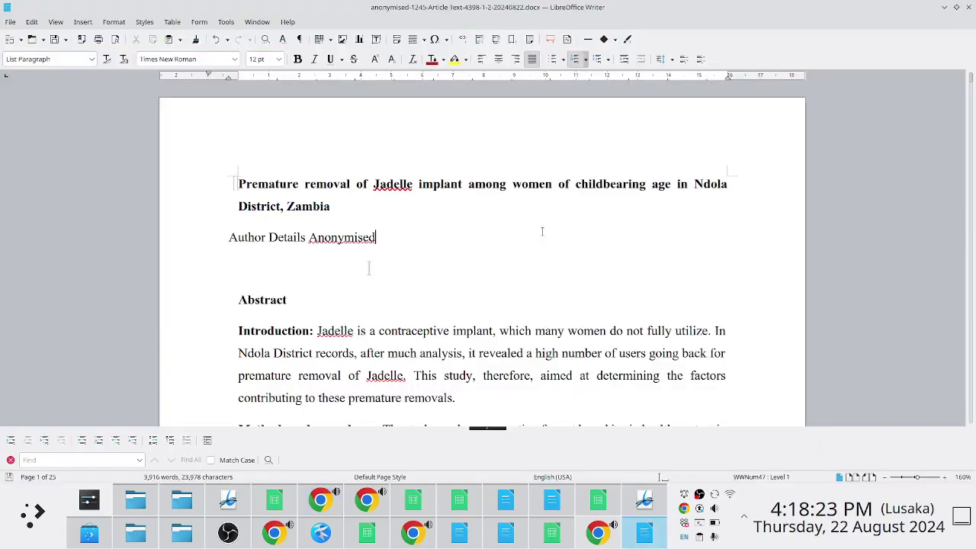
{"action": "key", "text": "alt+Tab"}
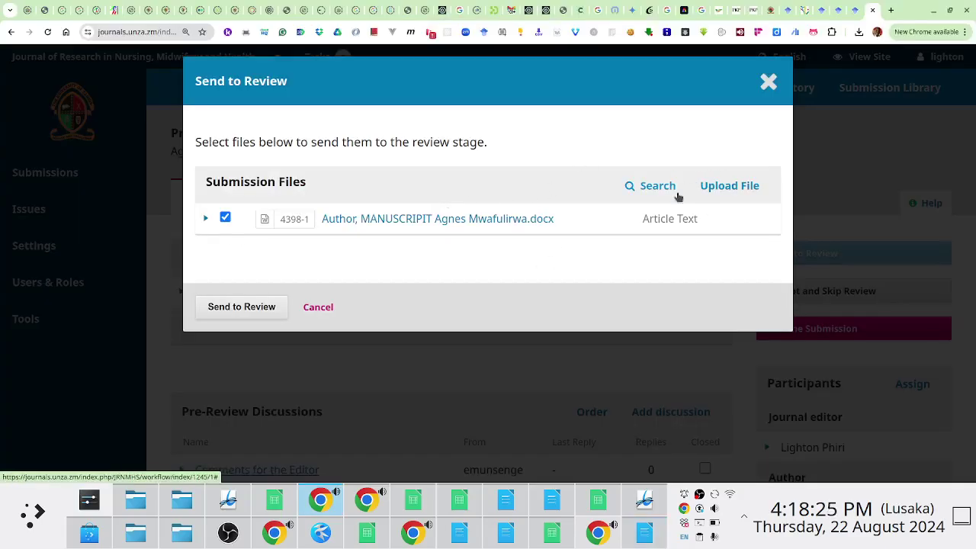
{"action": "left_click", "coordinate": [716, 185]}
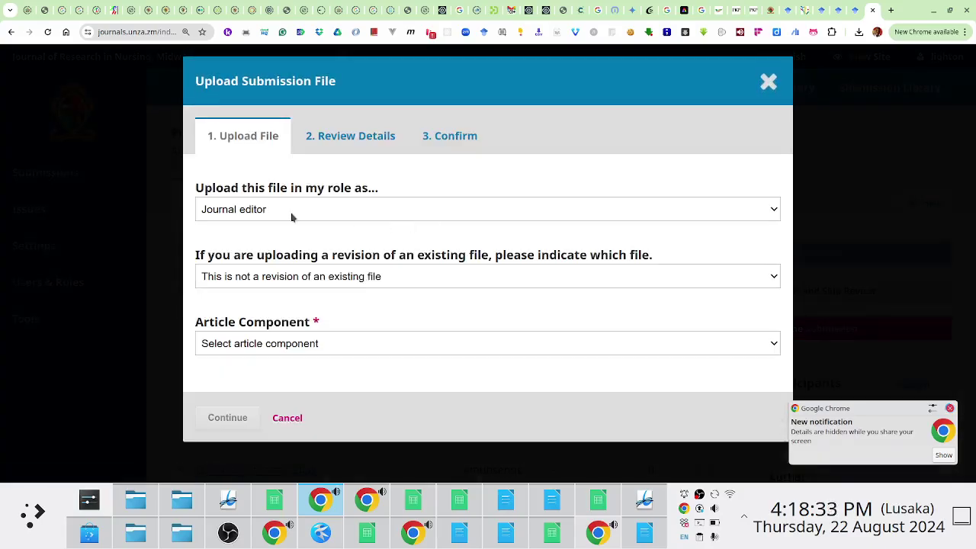
Step: Mark the upload 'This is not a revision of an existing file' with Article Text component
{"action": "left_click", "coordinate": [282, 283]}
{"action": "left_click", "coordinate": [328, 372]}
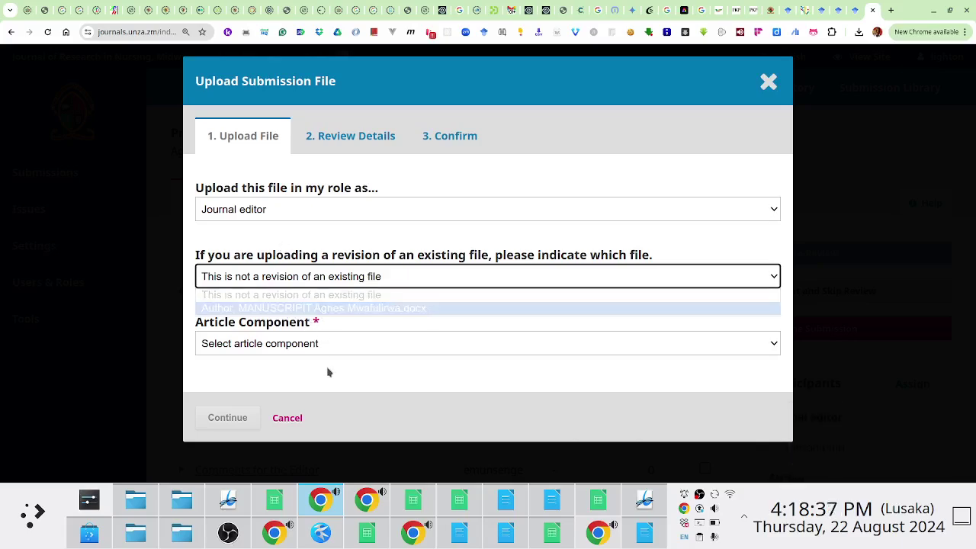
{"action": "left_click", "coordinate": [279, 278]}
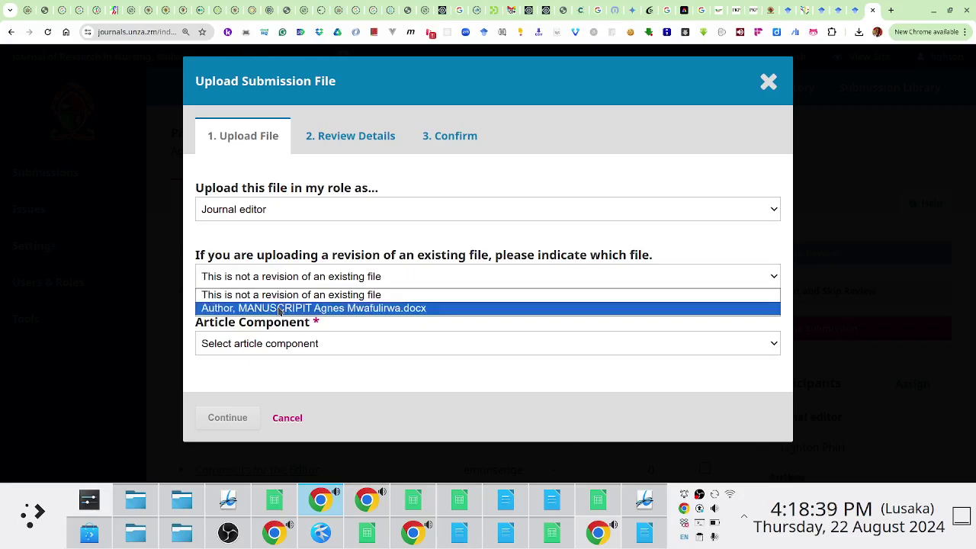
{"action": "left_click", "coordinate": [279, 308]}
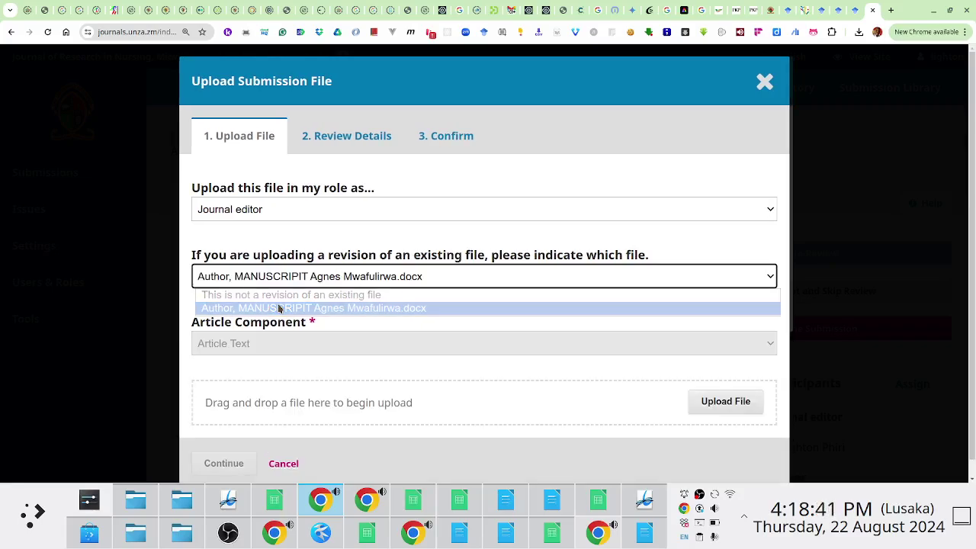
{"action": "left_click", "coordinate": [492, 276]}
{"action": "left_click", "coordinate": [333, 294]}
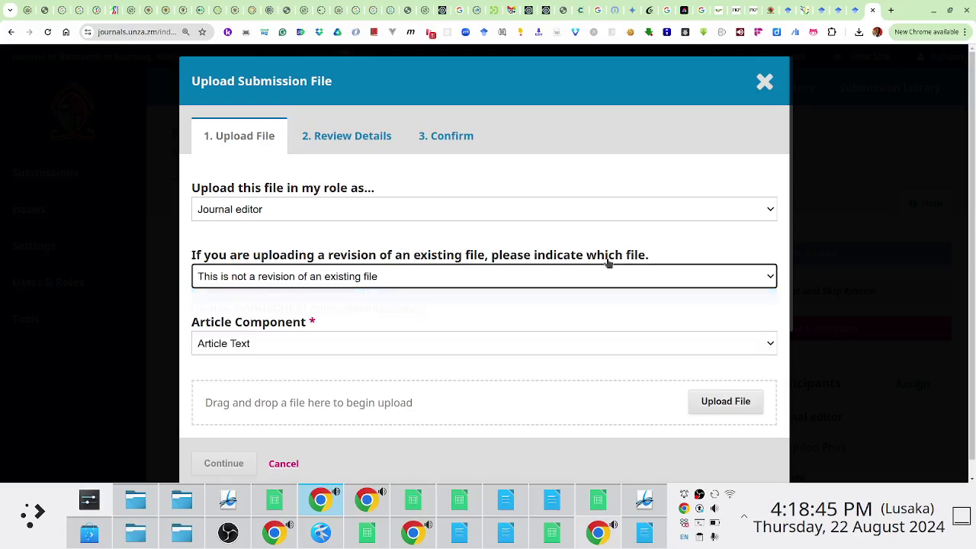
{"action": "scroll", "coordinate": [971, 221], "scroll_direction": "down", "scroll_amount": 1}
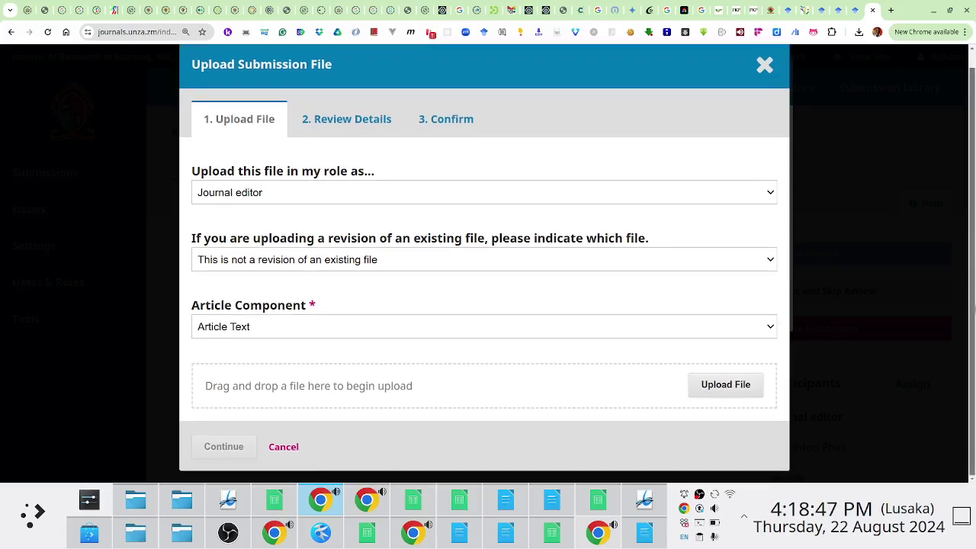
{"action": "left_click", "coordinate": [336, 333]}
{"action": "left_click", "coordinate": [335, 357]}
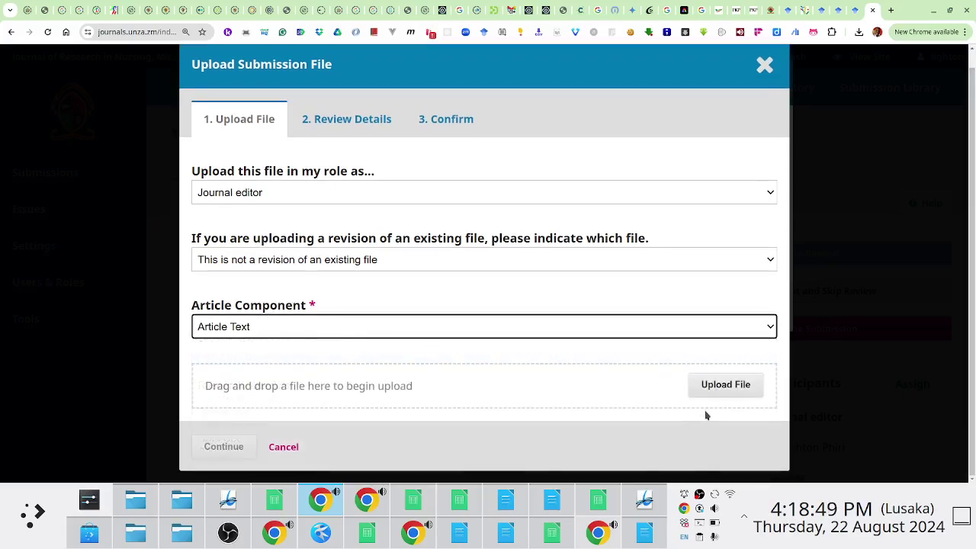
{"action": "left_click", "coordinate": [721, 386]}
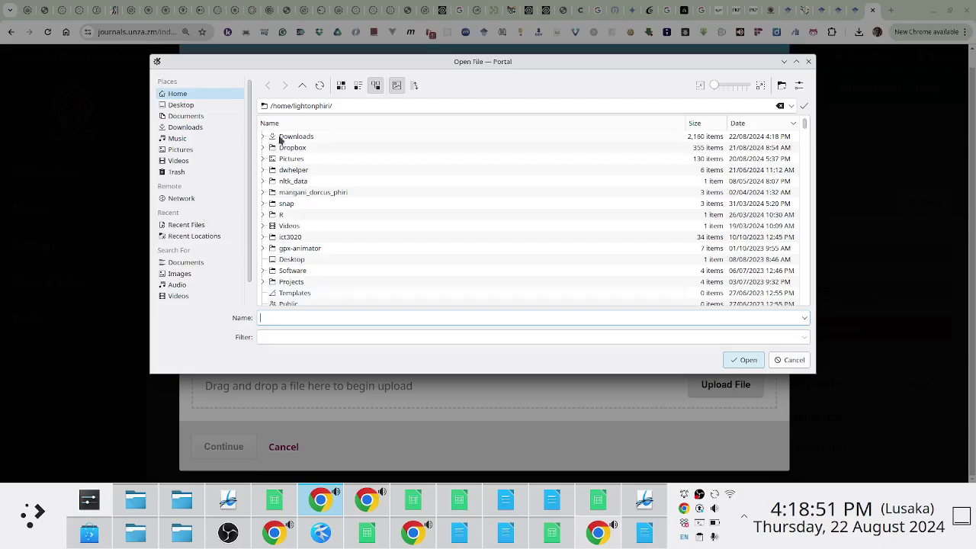
Step: Upload the anonymised .docx from Downloads and complete the wizard as an Article Text file
{"action": "double_click", "coordinate": [288, 137]}
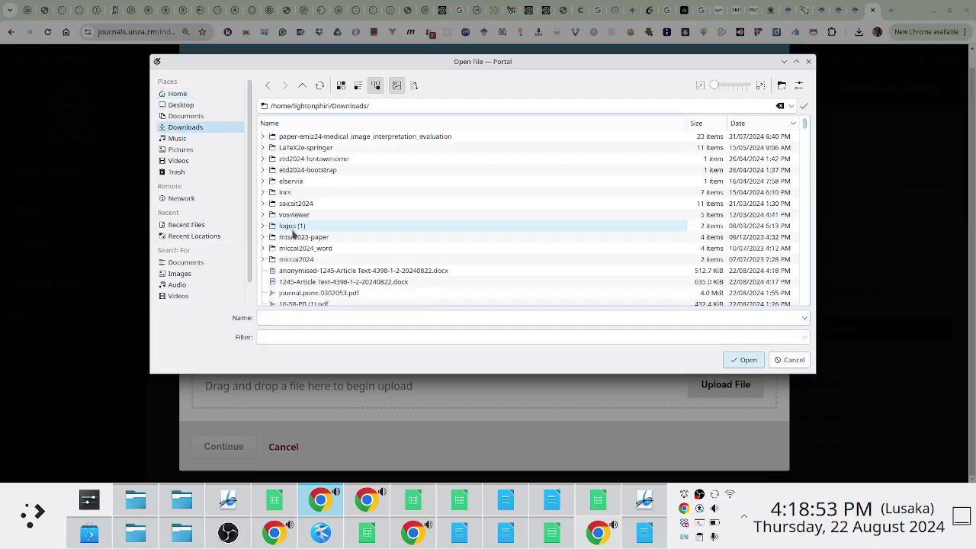
{"action": "left_click", "coordinate": [312, 270]}
{"action": "left_click", "coordinate": [745, 361]}
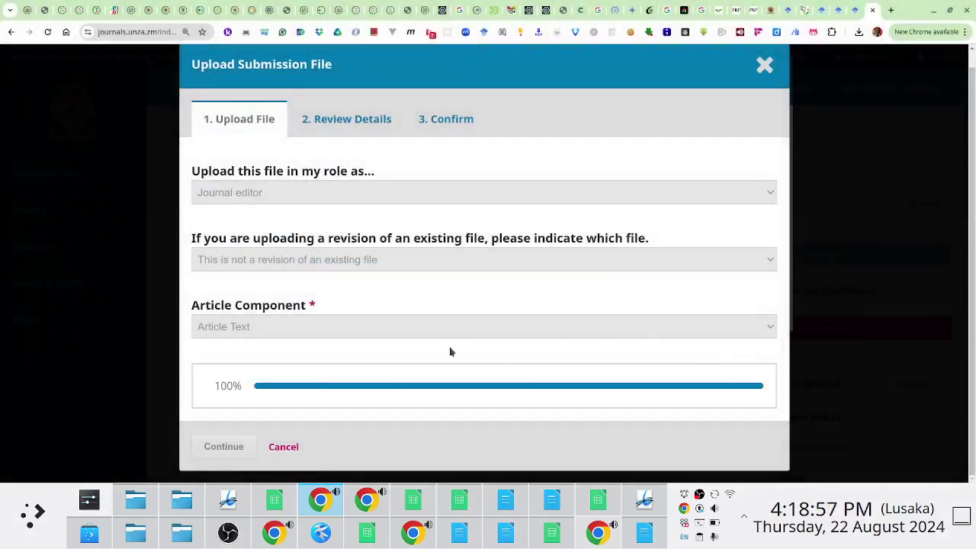
{"action": "left_click", "coordinate": [227, 448]}
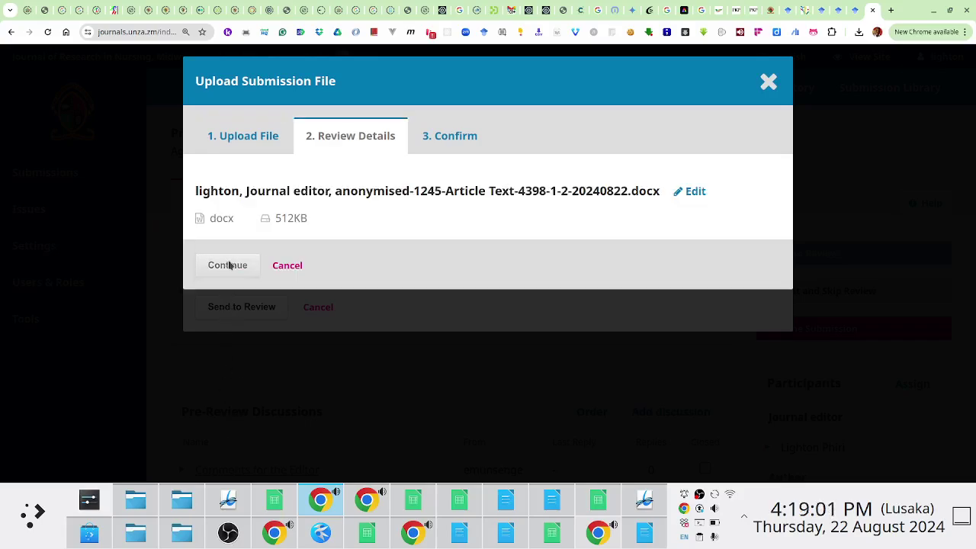
{"action": "left_click", "coordinate": [229, 264]}
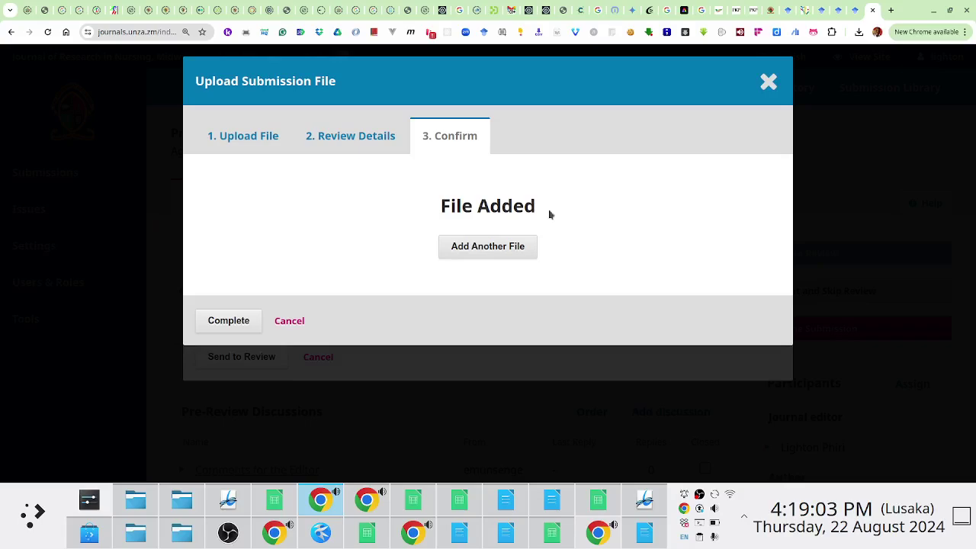
{"action": "left_click", "coordinate": [205, 325]}
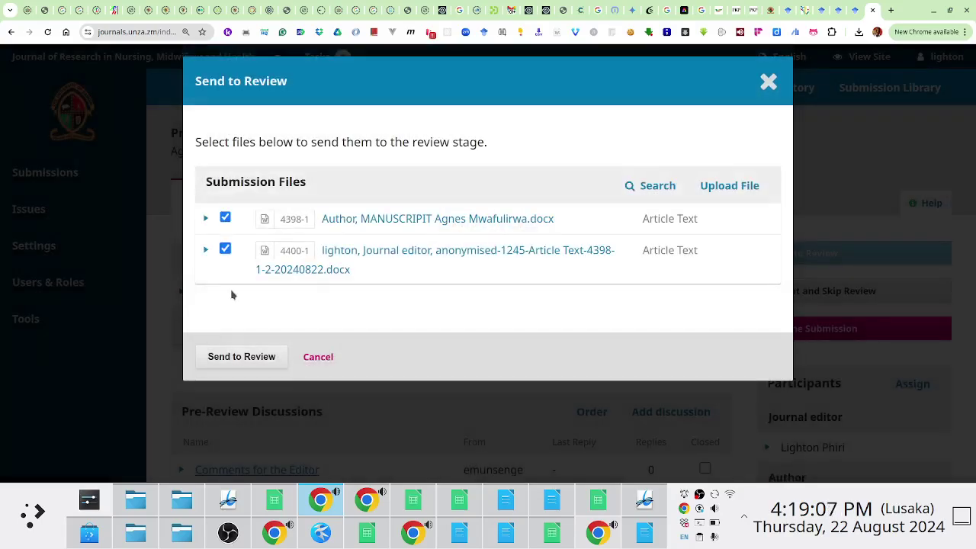
Step: Untick the original manuscript 4398-1 and send only the anonymised file to review
{"action": "left_click", "coordinate": [226, 219]}
{"action": "left_click", "coordinate": [257, 364]}
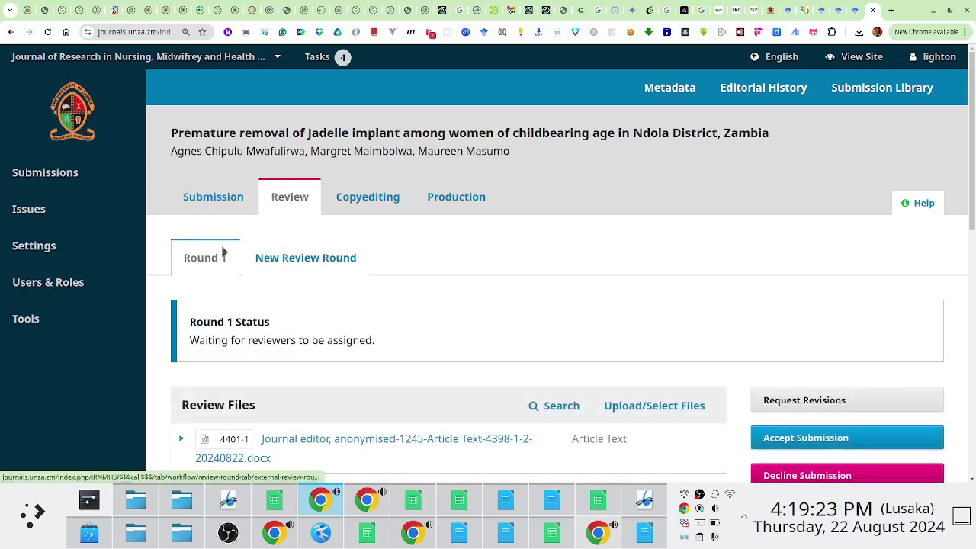
{"action": "key", "text": "F11"}
{"action": "key", "text": "alt+Tab"}
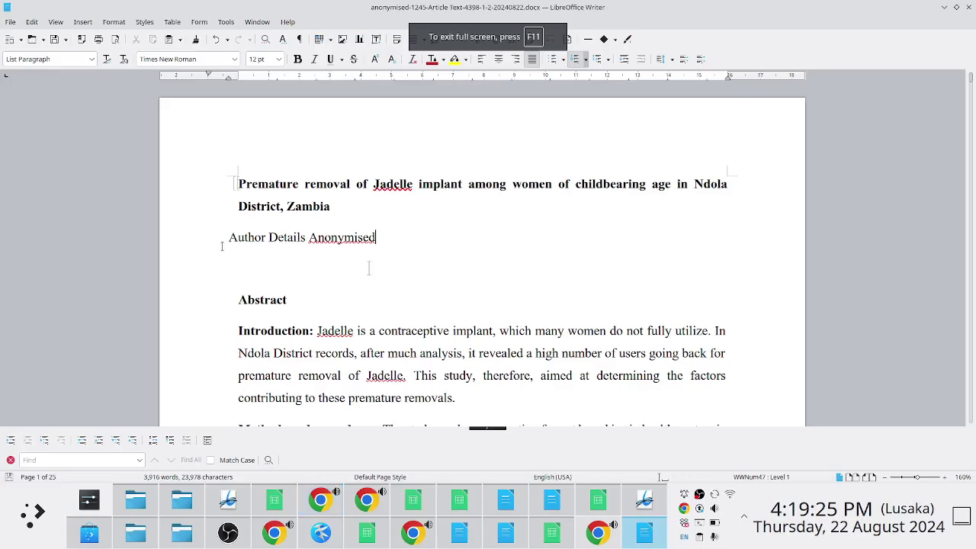
{"action": "key", "text": "alt+Tab"}
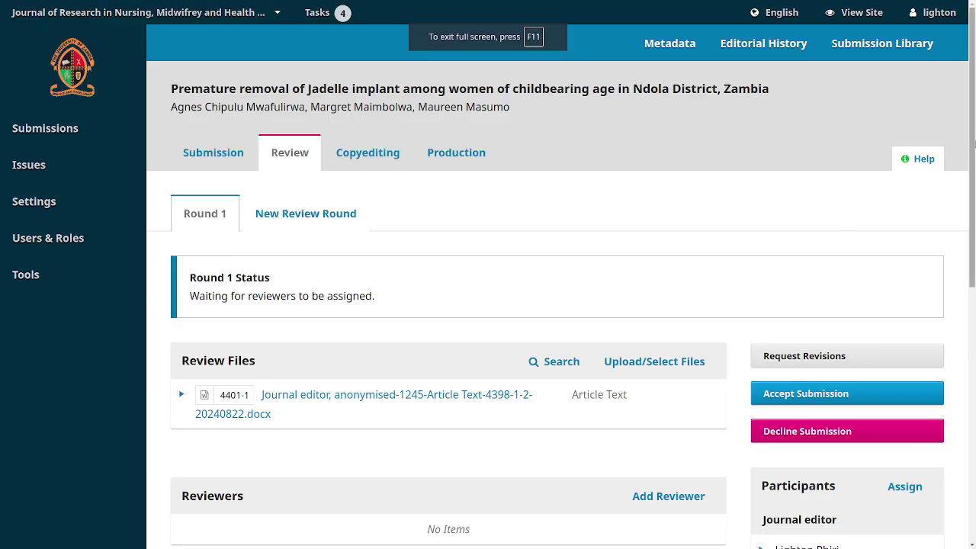
{"action": "left_click_drag", "start_coordinate": [972, 143], "coordinate": [974, 97]}
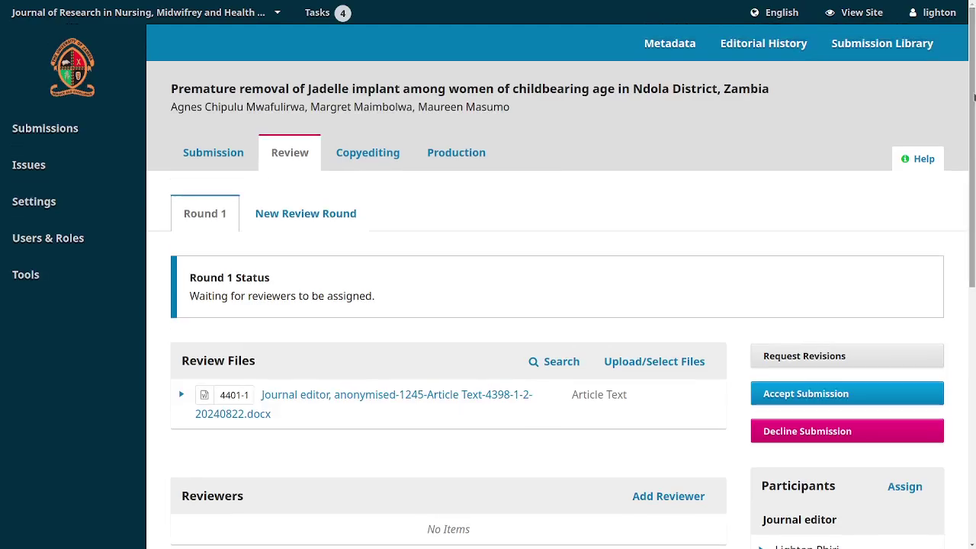
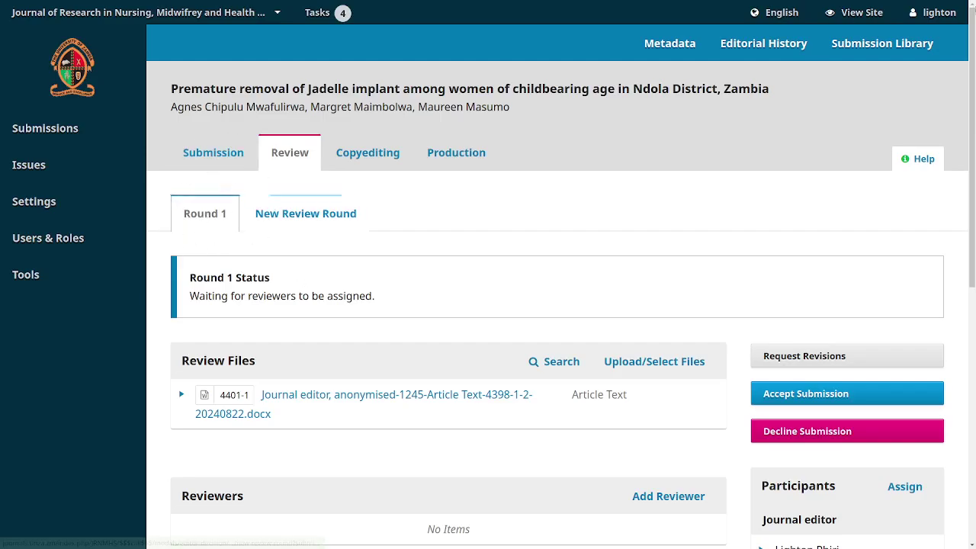
{"action": "scroll", "coordinate": [973, 40], "scroll_direction": "down", "scroll_amount": 4}
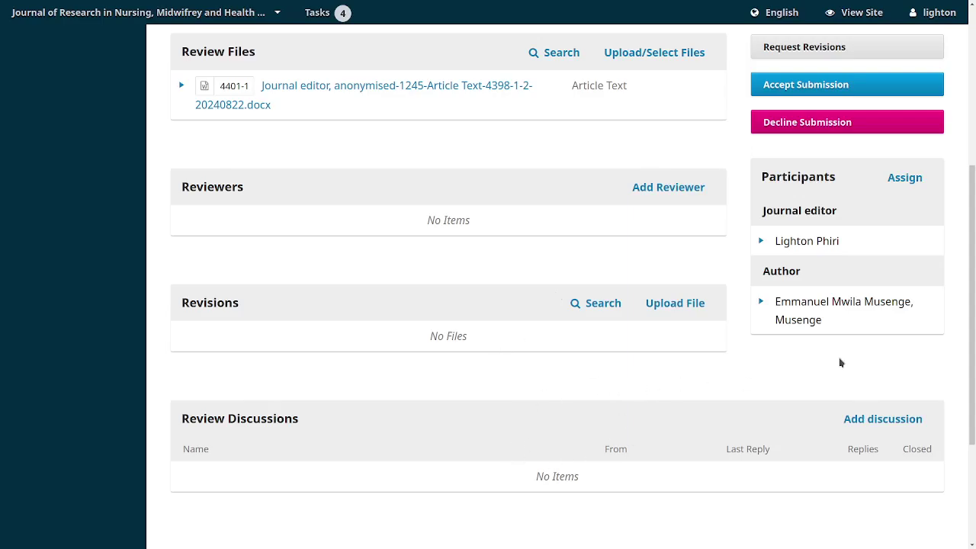
{"action": "scroll", "coordinate": [973, 160], "scroll_direction": "up", "scroll_amount": 3}
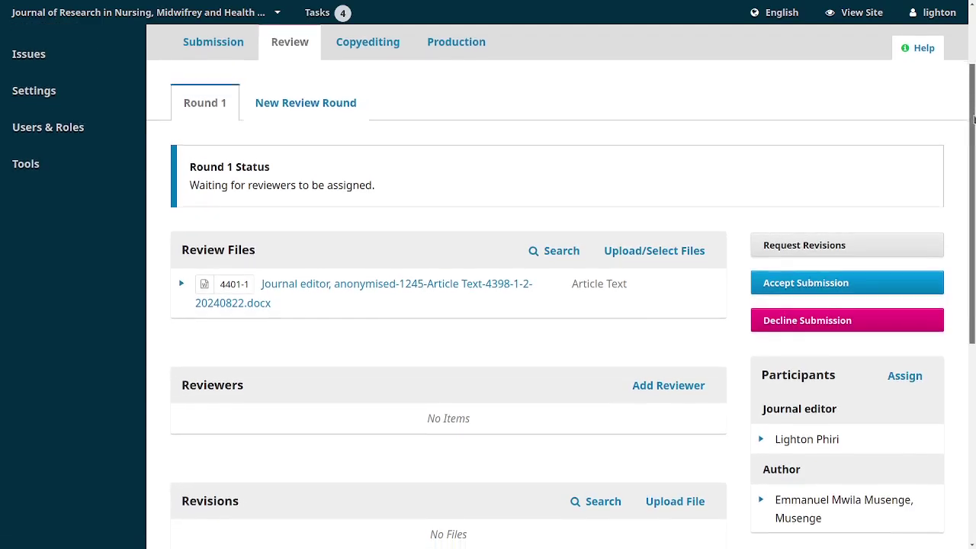
{"action": "left_click_drag", "start_coordinate": [972, 109], "coordinate": [972, 195]}
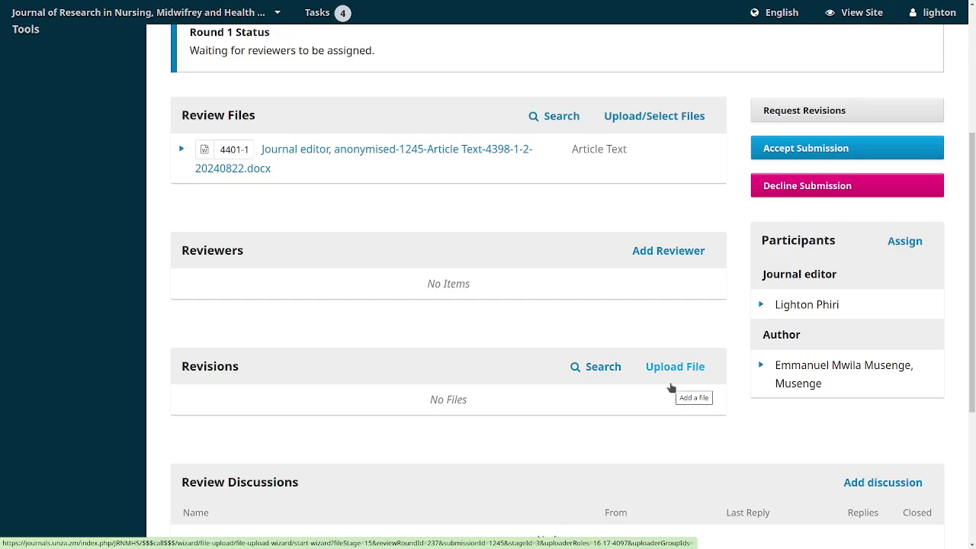
{"action": "scroll", "coordinate": [973, 411], "scroll_direction": "down", "scroll_amount": 3}
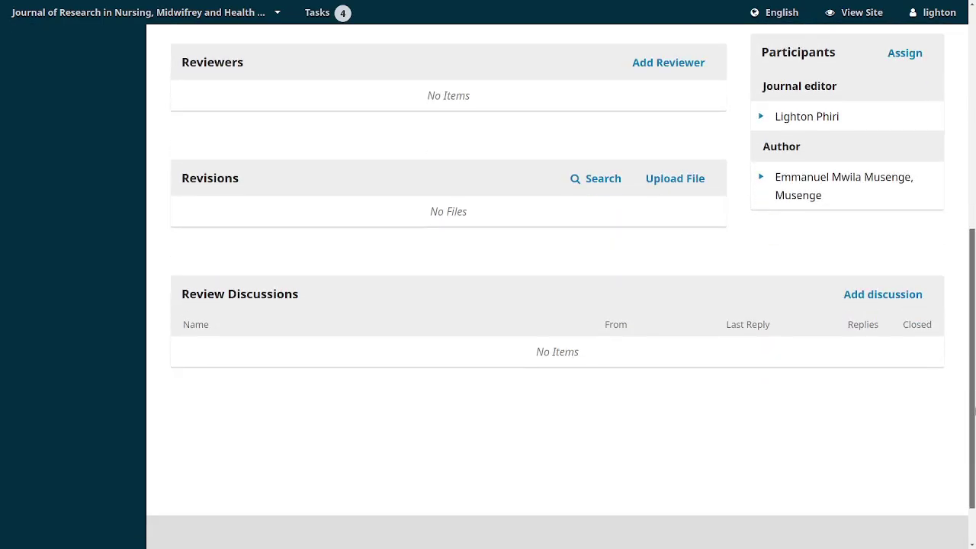
{"action": "left_click", "coordinate": [867, 293]}
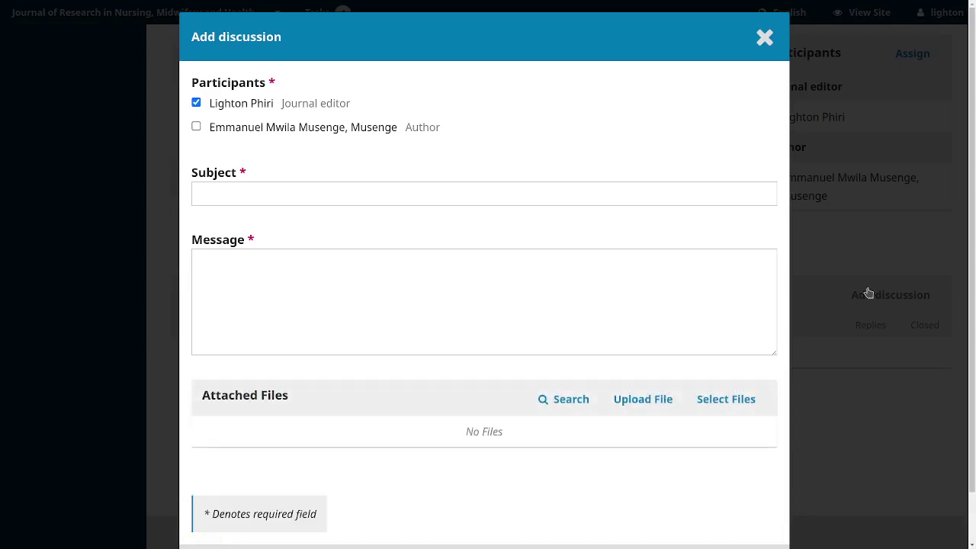
{"action": "left_click", "coordinate": [763, 38]}
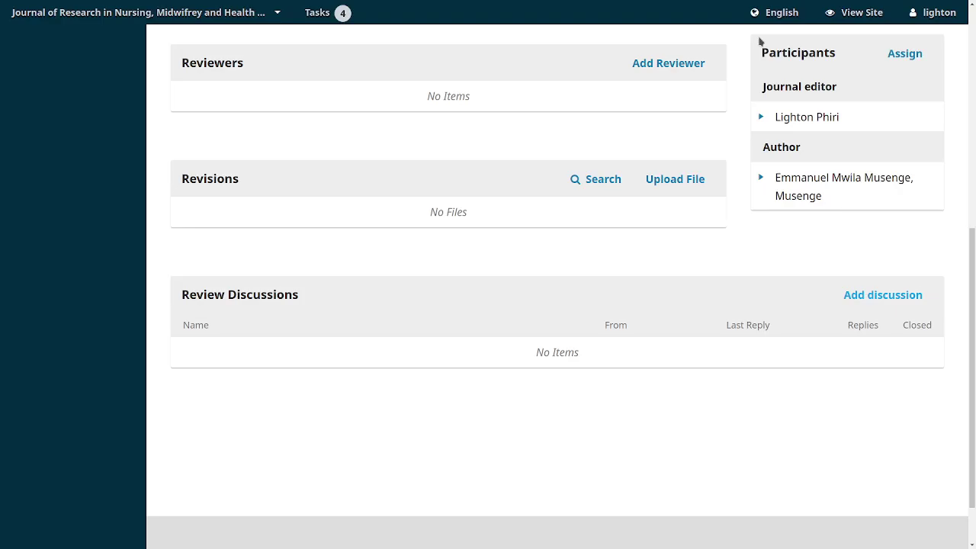
{"action": "key", "text": "alt+Tab"}
{"action": "key", "text": "alt+Tab"}
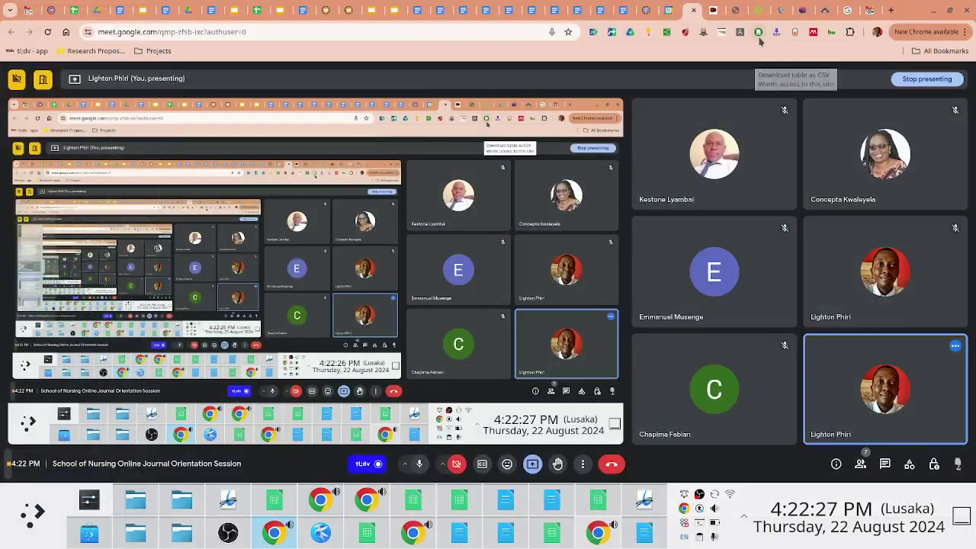
{"action": "key", "text": "alt+Tab"}
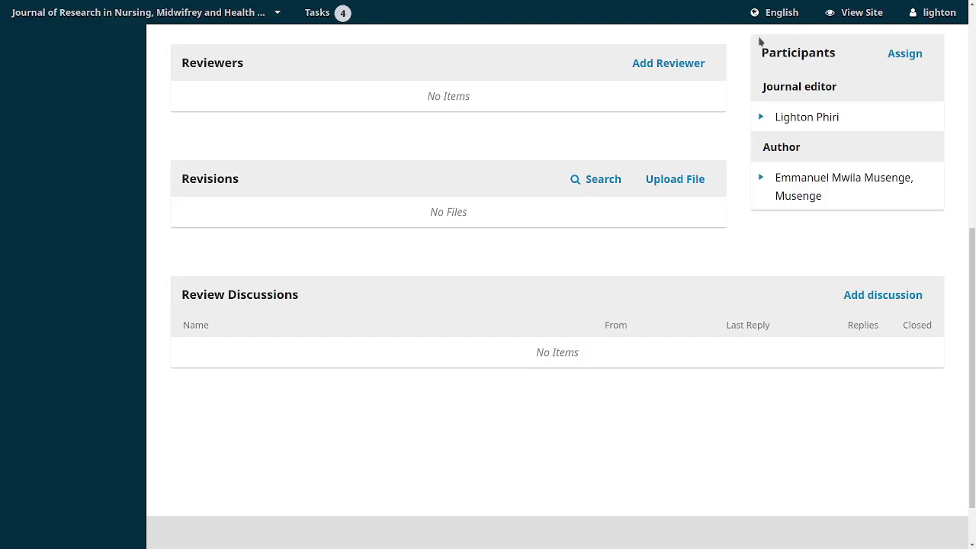
{"action": "key", "text": "alt+Tab"}
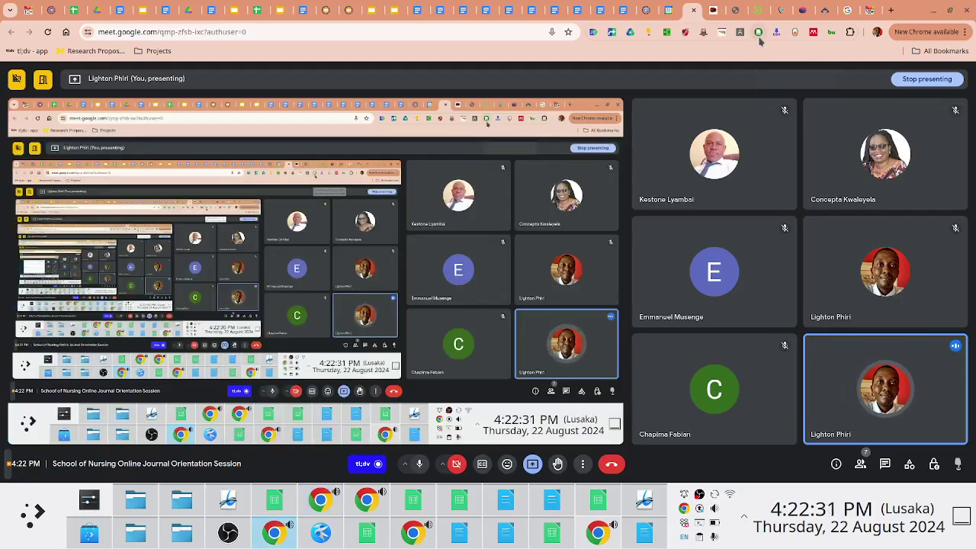
{"action": "key", "text": "alt+Tab"}
{"action": "key", "text": "alt+Tab"}
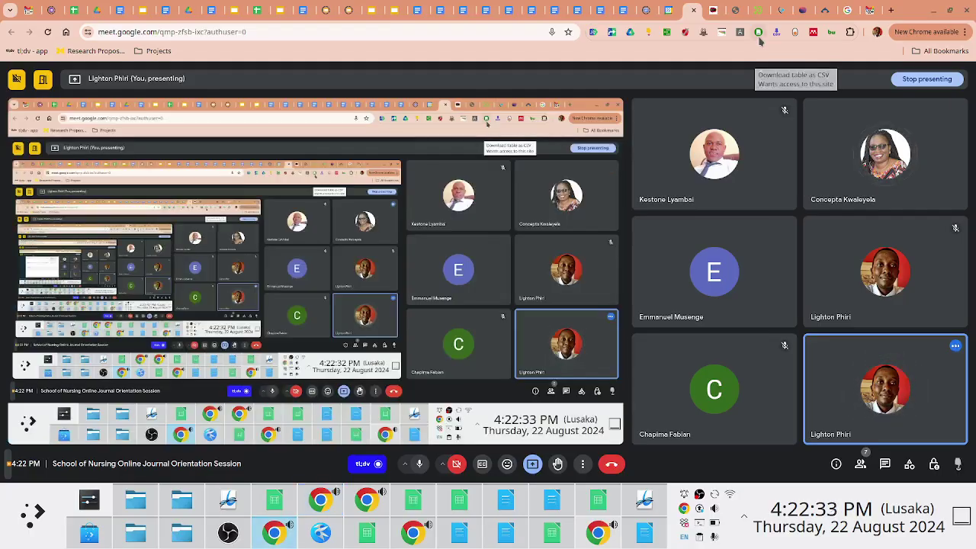
{"action": "key", "text": "alt+Tab"}
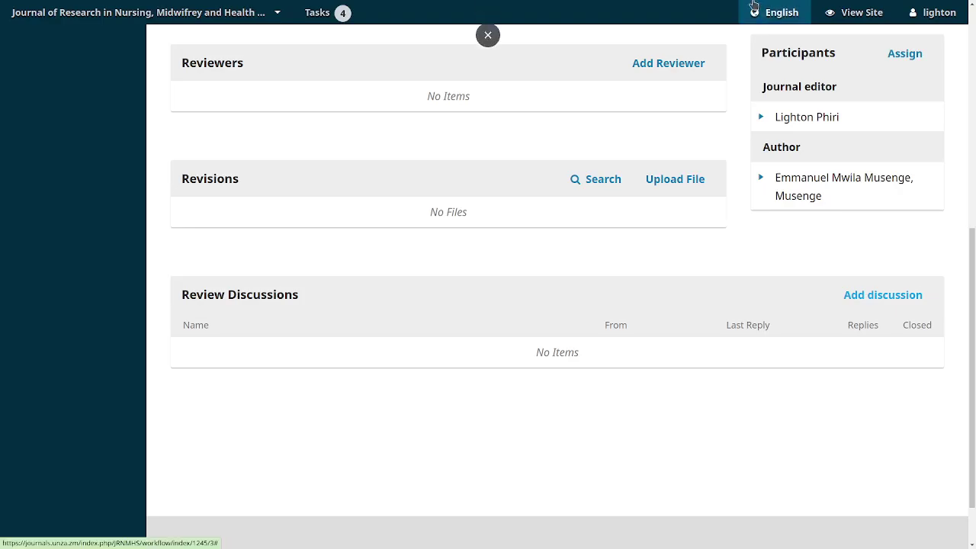
{"action": "key", "text": "XF86AudioRaiseVolume"}
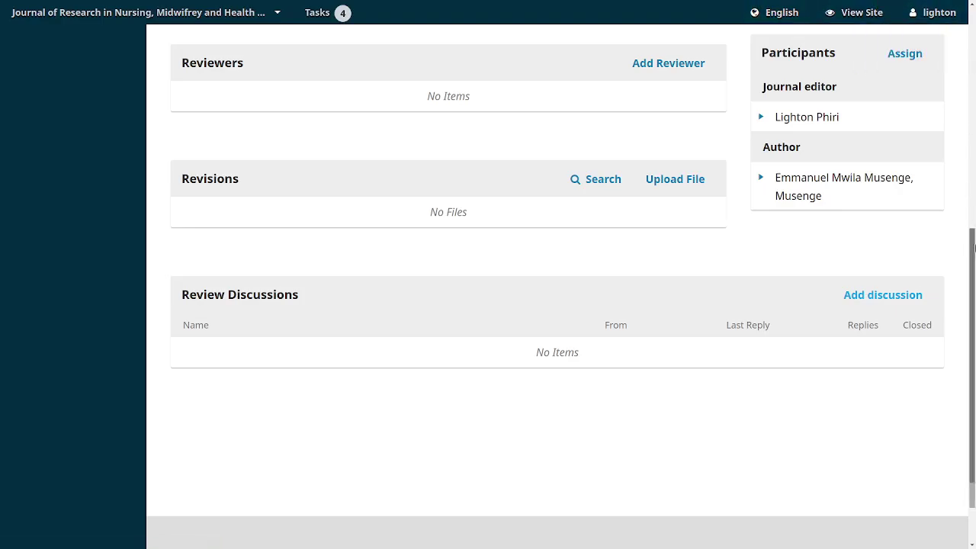
{"action": "left_click_drag", "start_coordinate": [973, 248], "coordinate": [973, 30]}
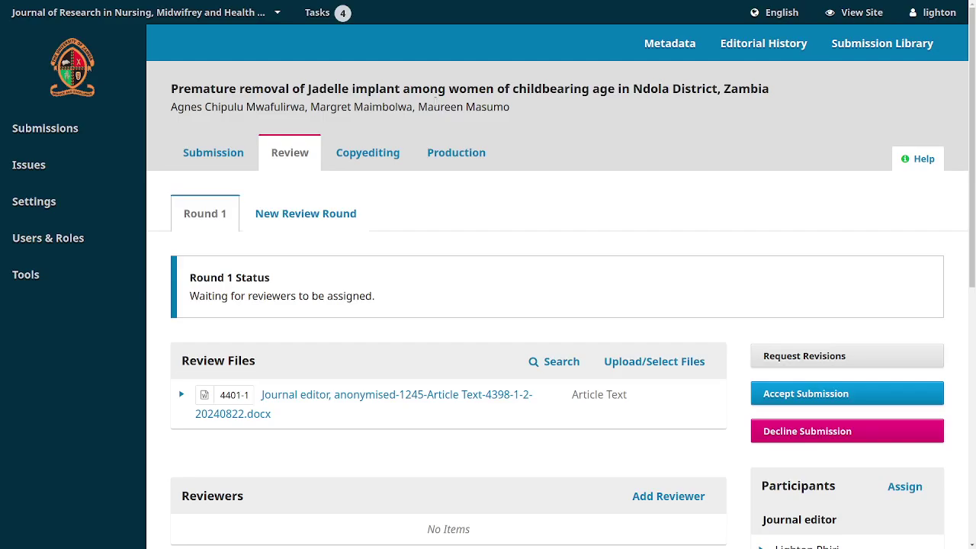
{"action": "scroll", "coordinate": [953, 175], "scroll_direction": "down", "scroll_amount": 1}
{"action": "scroll", "coordinate": [955, 155], "scroll_direction": "up", "scroll_amount": 1}
{"action": "left_click_drag", "start_coordinate": [972, 97], "coordinate": [973, 236]}
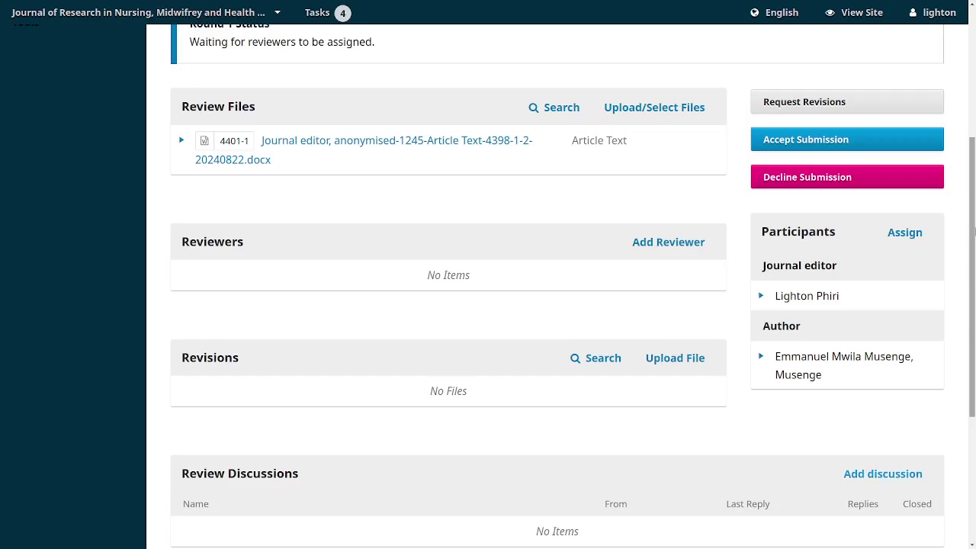
{"action": "left_click_drag", "start_coordinate": [972, 236], "coordinate": [968, 129]}
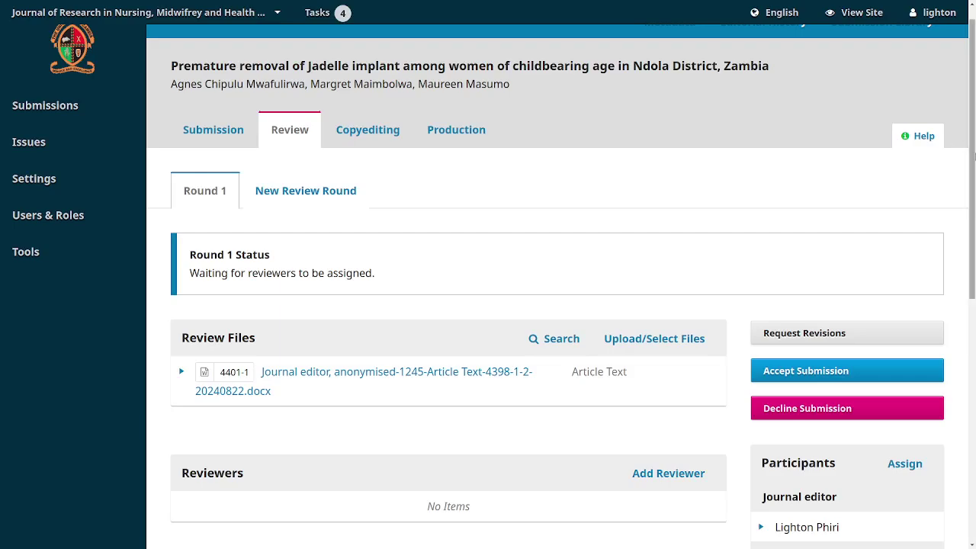
{"action": "scroll", "coordinate": [967, 130], "scroll_direction": "down", "scroll_amount": 1}
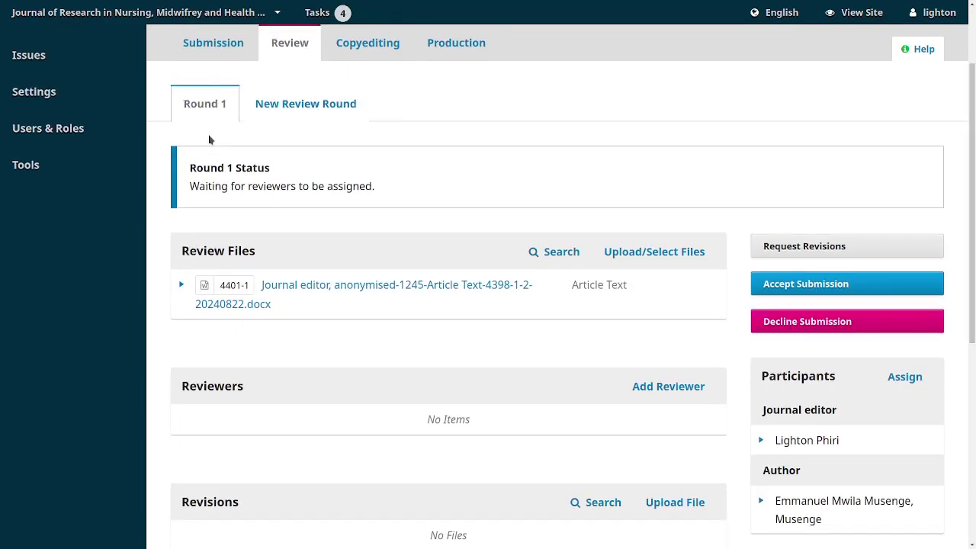
{"action": "key", "text": "alt+Tab"}
{"action": "key", "text": "alt+Tab"}
{"action": "scroll", "coordinate": [785, 373], "scroll_direction": "down", "scroll_amount": 1}
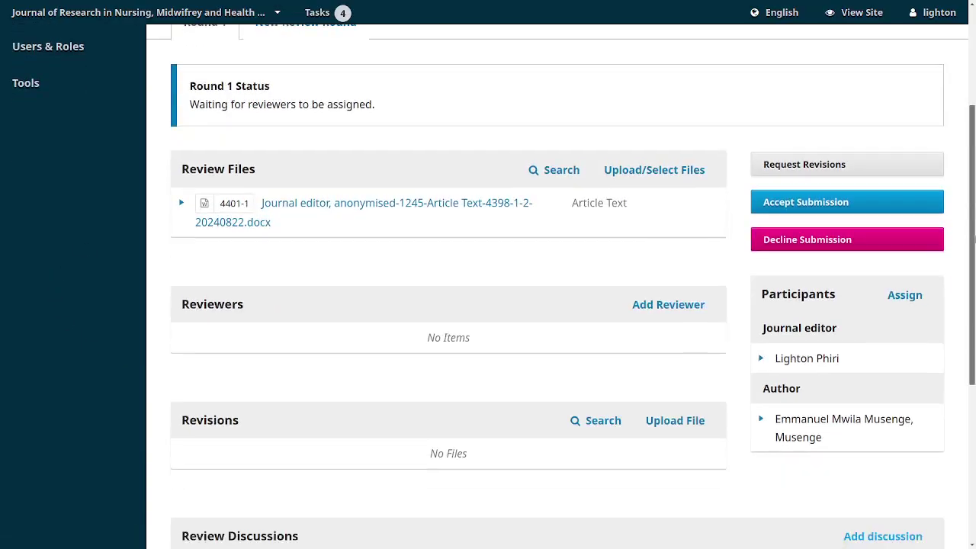
{"action": "left_click", "coordinate": [666, 283]}
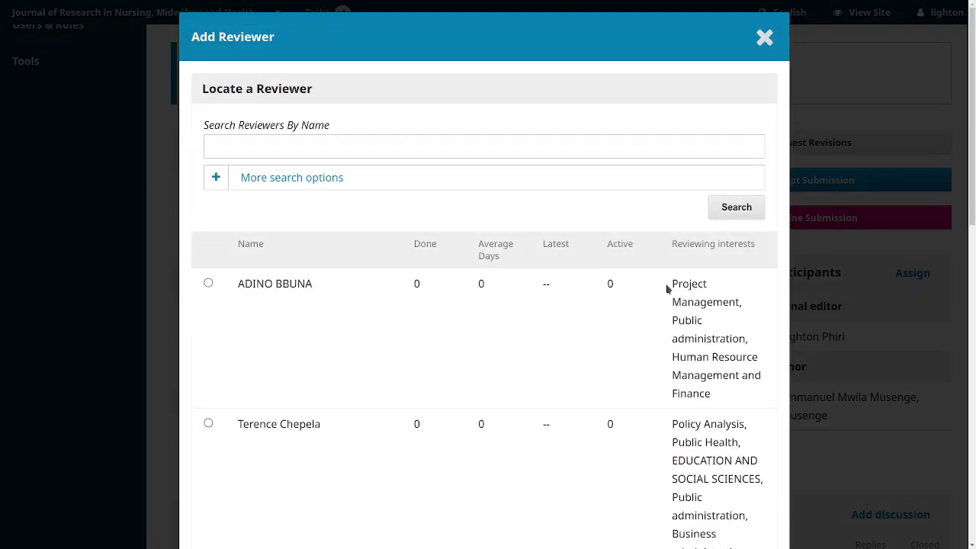
{"action": "scroll", "coordinate": [972, 122], "scroll_direction": "down", "scroll_amount": 1}
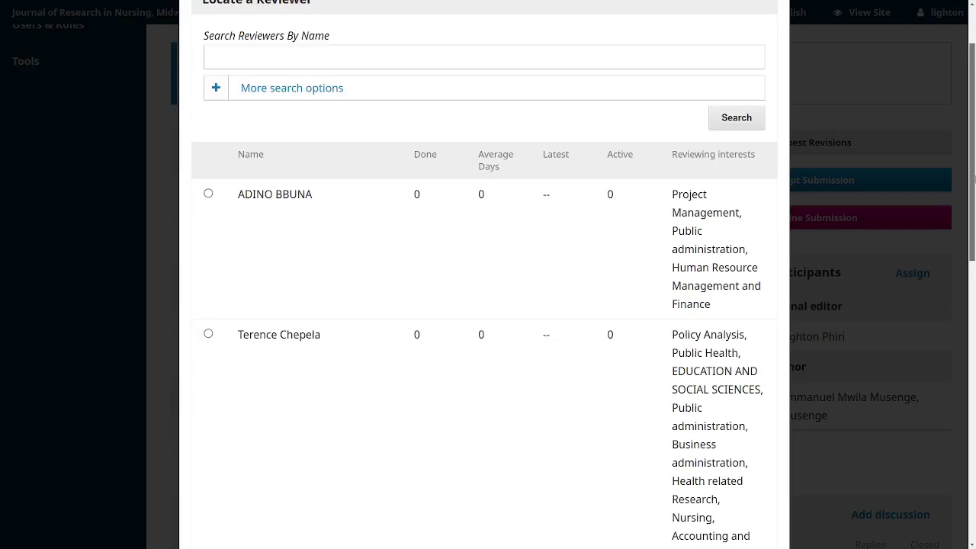
{"action": "left_click_drag", "start_coordinate": [972, 177], "coordinate": [914, 139]}
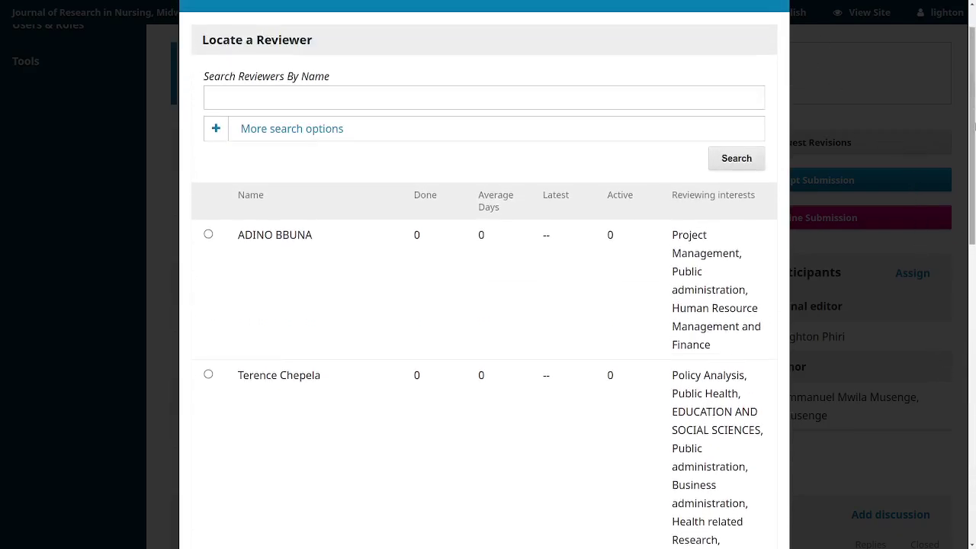
{"action": "scroll", "coordinate": [801, 61], "scroll_direction": "up", "scroll_amount": 1}
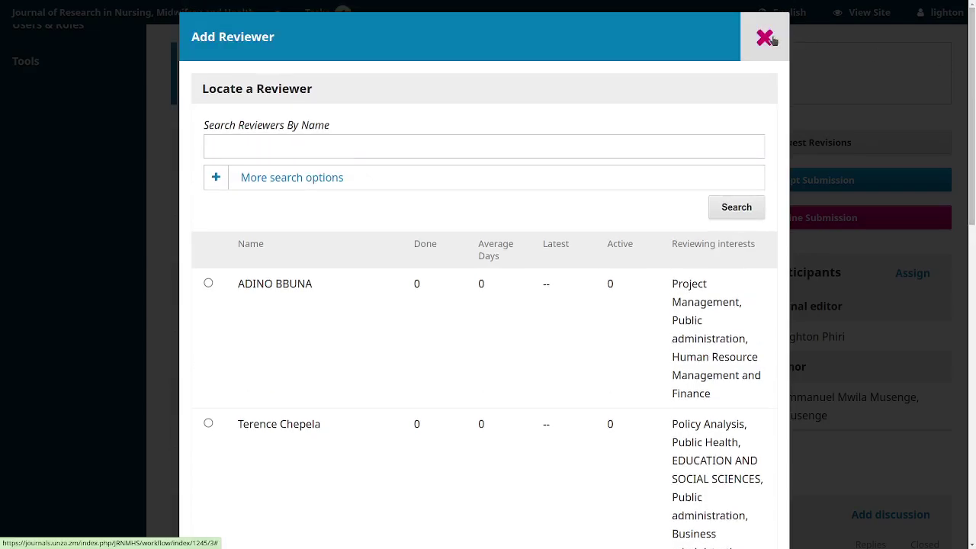
{"action": "left_click", "coordinate": [765, 38]}
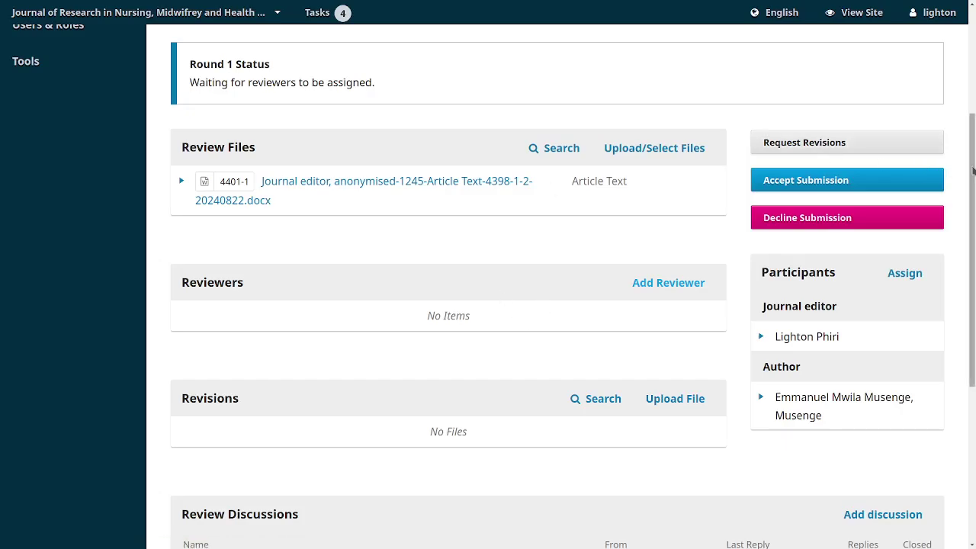
{"action": "left_click_drag", "start_coordinate": [970, 171], "coordinate": [973, 72]}
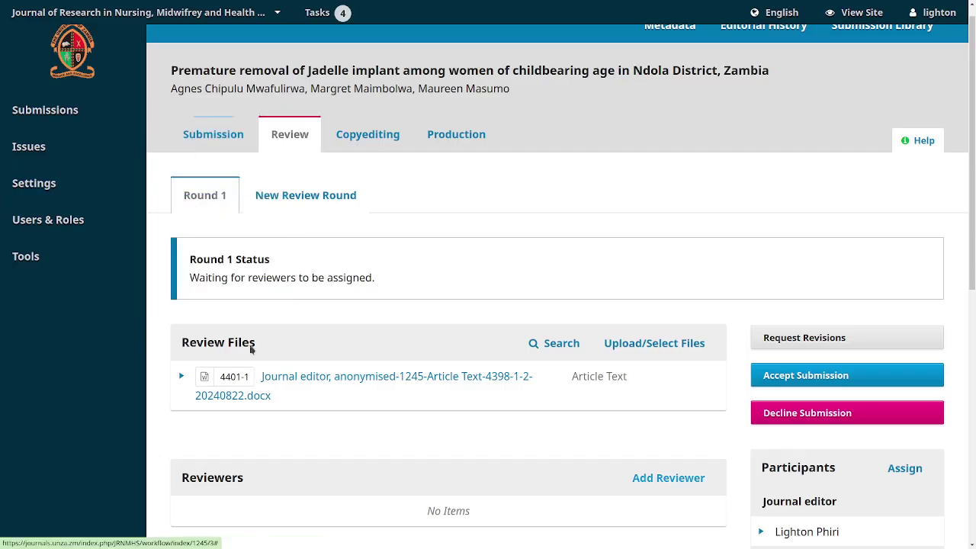
{"action": "scroll", "coordinate": [973, 265], "scroll_direction": "down", "scroll_amount": 3}
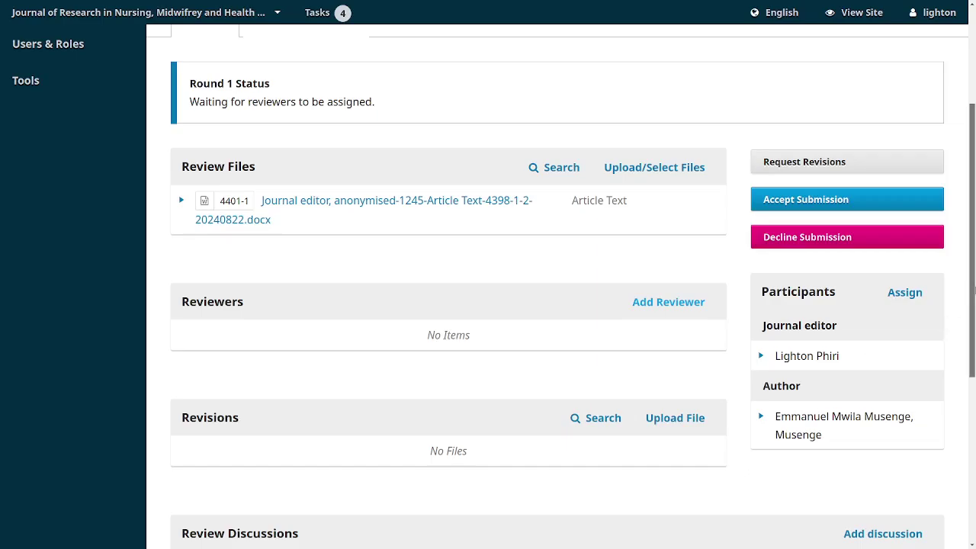
{"action": "scroll", "coordinate": [972, 324], "scroll_direction": "down", "scroll_amount": 1}
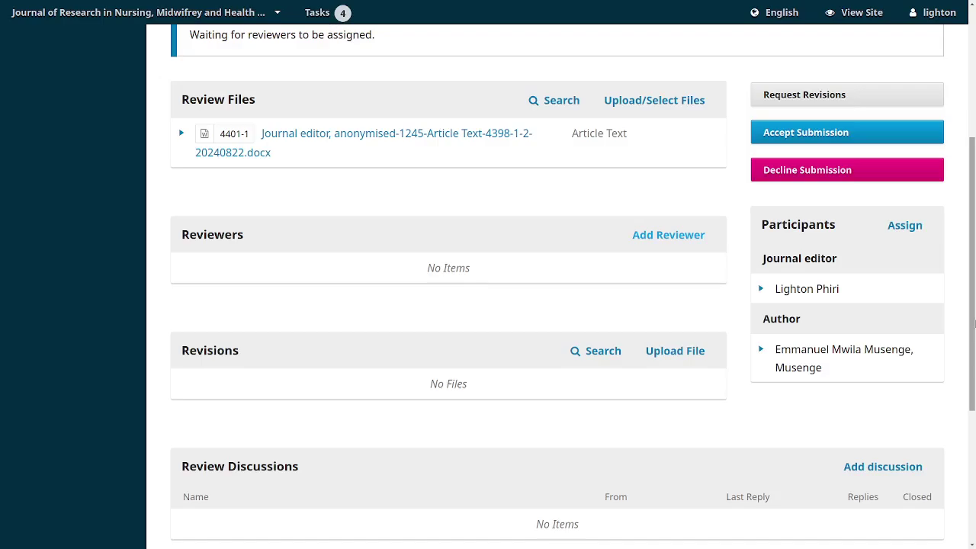
Step: Choose the submission's author as the Round 1 reviewer and open the assignment form
{"action": "left_click", "coordinate": [648, 235]}
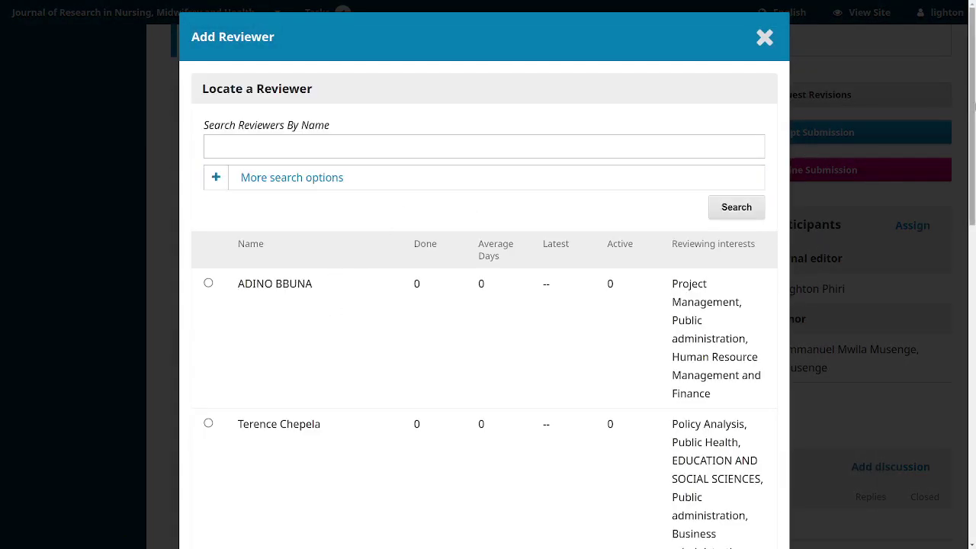
{"action": "left_click_drag", "start_coordinate": [969, 99], "coordinate": [971, 267]}
{"action": "scroll", "coordinate": [484, 305], "scroll_direction": "down", "scroll_amount": 4}
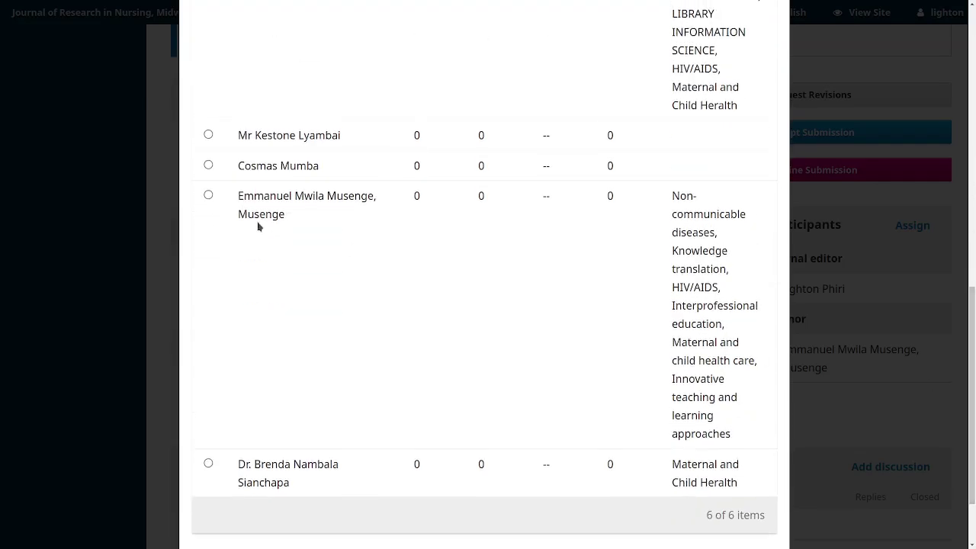
{"action": "left_click", "coordinate": [208, 195]}
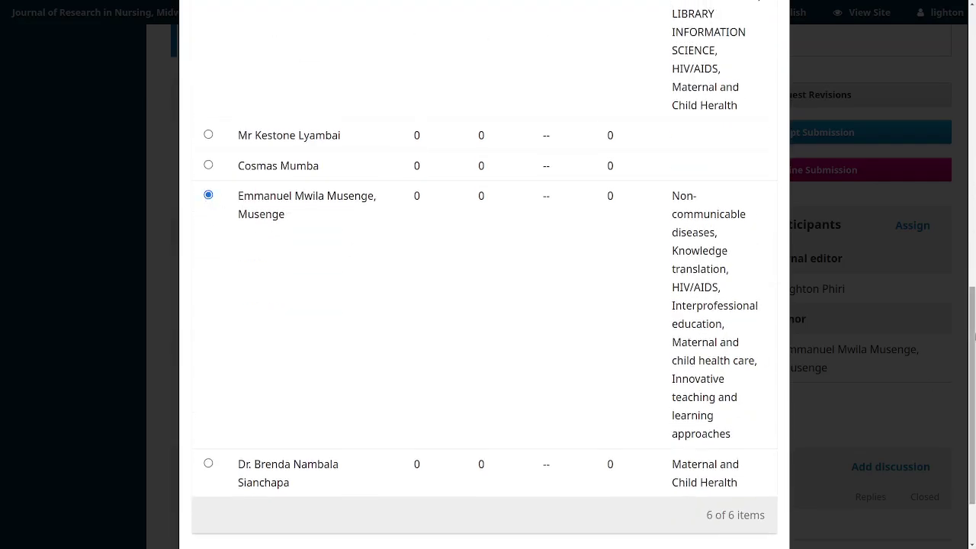
{"action": "scroll", "coordinate": [971, 381], "scroll_direction": "down", "scroll_amount": 2}
{"action": "left_click", "coordinate": [254, 516]}
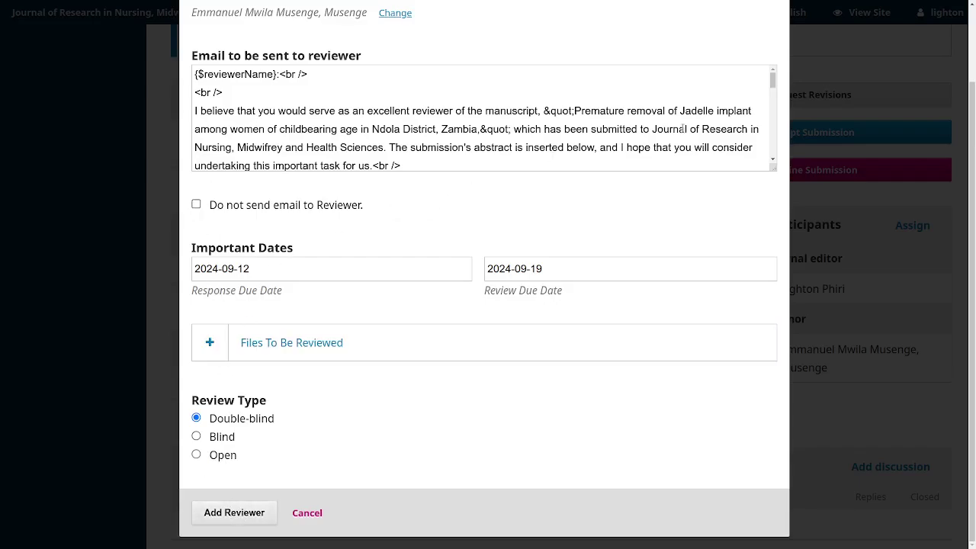
{"action": "left_click", "coordinate": [772, 82]}
{"action": "left_click_drag", "start_coordinate": [772, 82], "coordinate": [760, 57]}
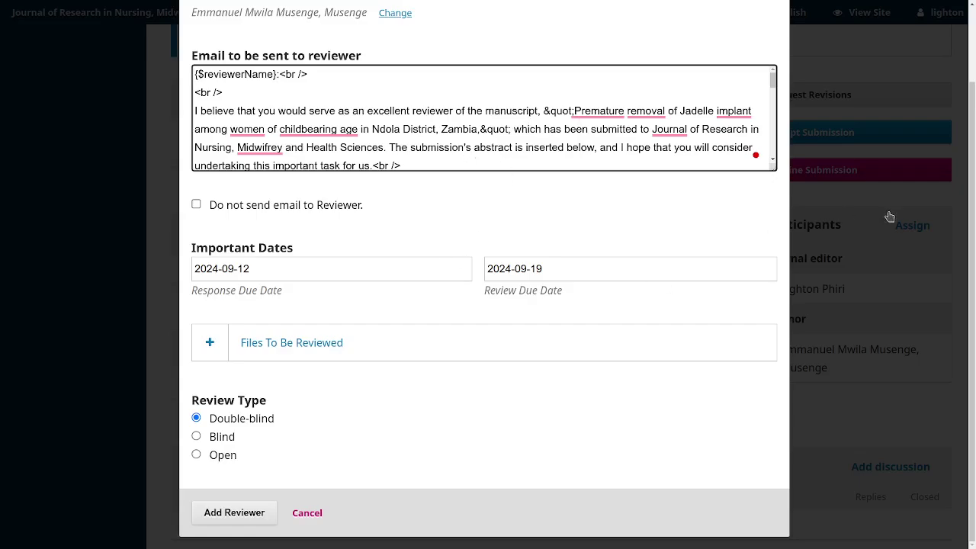
{"action": "left_click", "coordinate": [968, 240]}
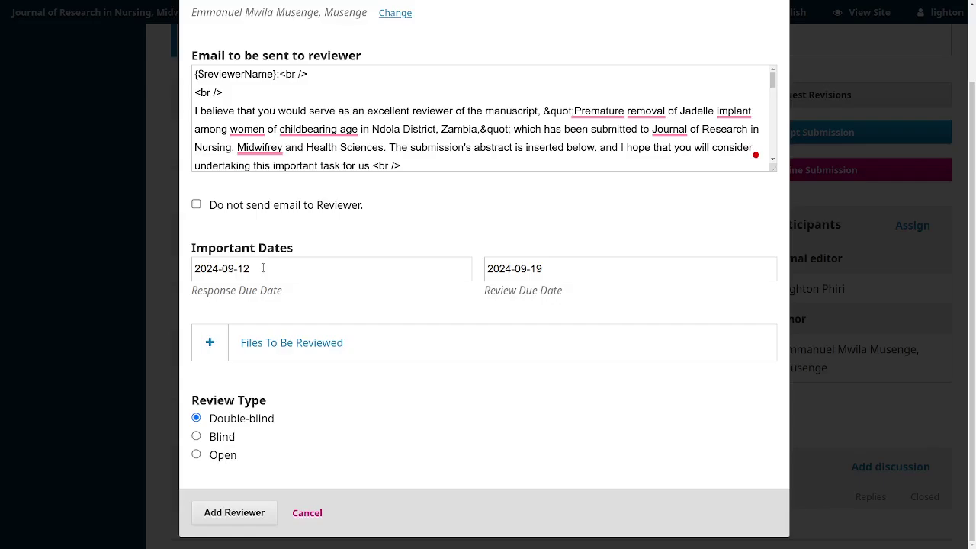
Step: Glance at the Google Meet call, return to the review form, and bring up the desktop calendar
{"action": "key", "text": "alt+Tab"}
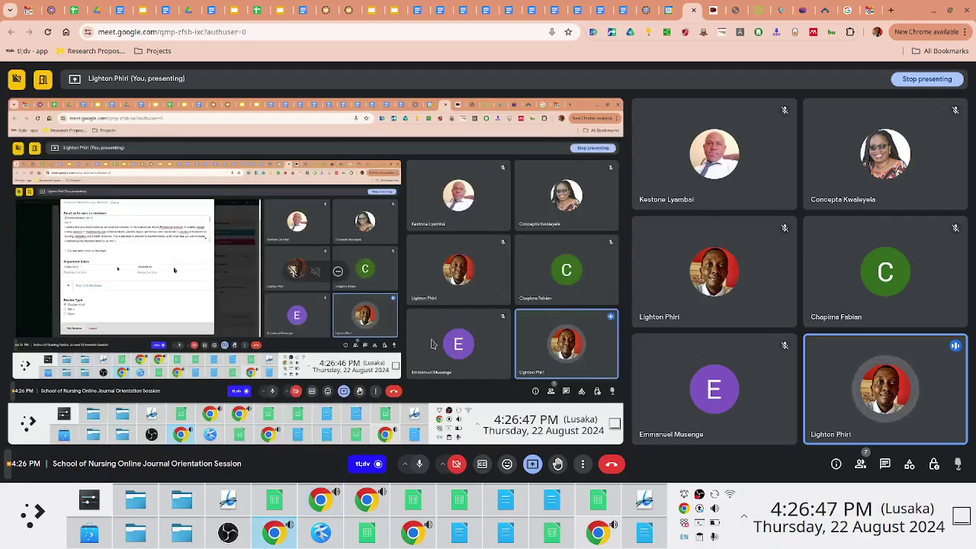
{"action": "key", "text": "alt+Tab"}
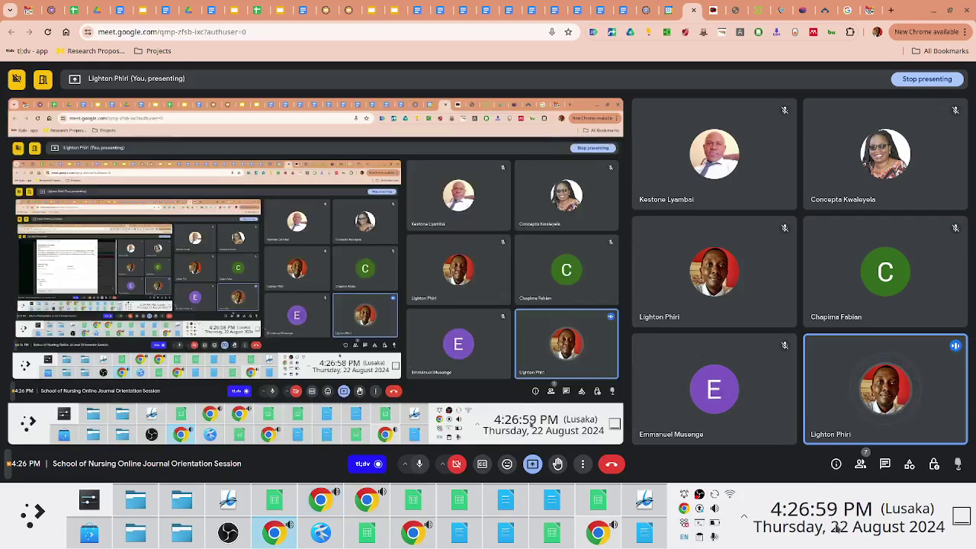
{"action": "left_click", "coordinate": [837, 526]}
Step: Switch between the OJS review form and the anonymised Jadelle manuscript in Writer
{"action": "key", "text": "alt+Tab"}
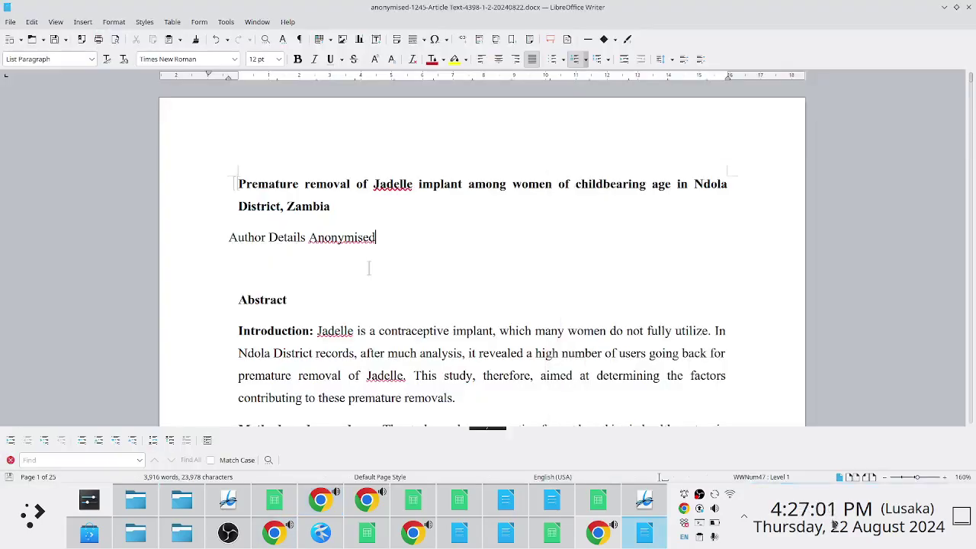
{"action": "key", "text": "alt+Tab"}
{"action": "key", "text": "alt+Tab"}
{"action": "key", "text": "alt+Tab"}
{"action": "key", "text": "alt+Tab"}
{"action": "key", "text": "alt+Tab"}
{"action": "key", "text": "alt+Tab"}
{"action": "key", "text": "alt+Tab"}
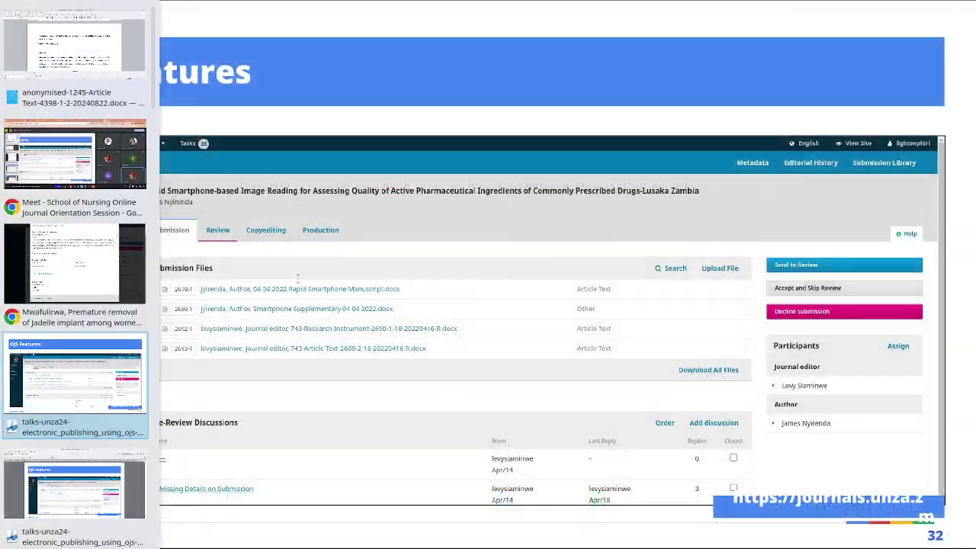
{"action": "key", "text": "alt+shift+Tab"}
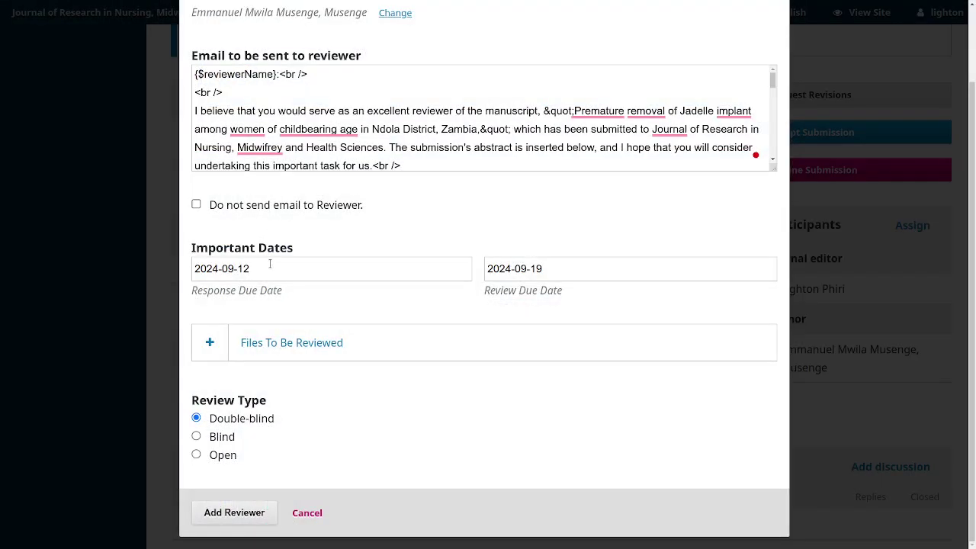
{"action": "key", "text": "alt+Tab"}
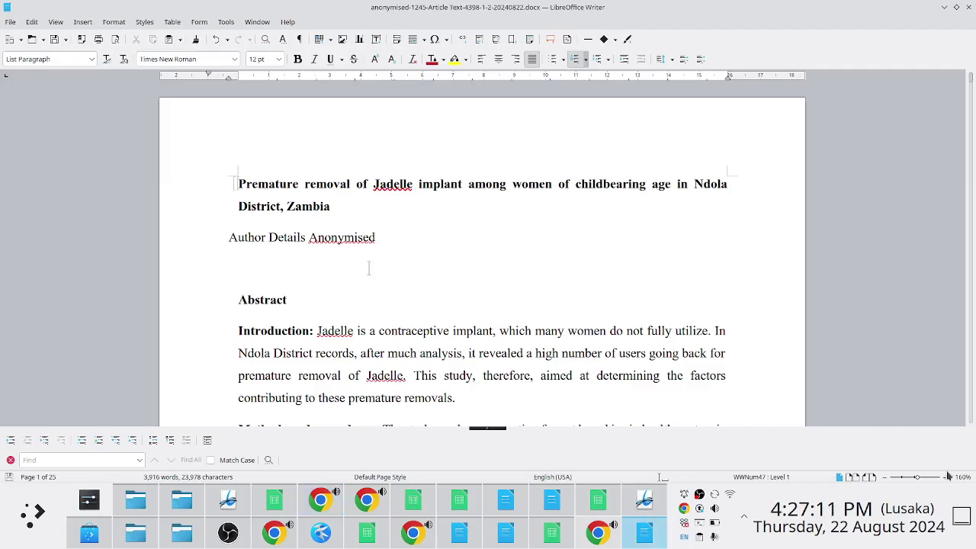
Step: Check September dates in the desktop calendar, then close it
{"action": "left_click", "coordinate": [884, 507]}
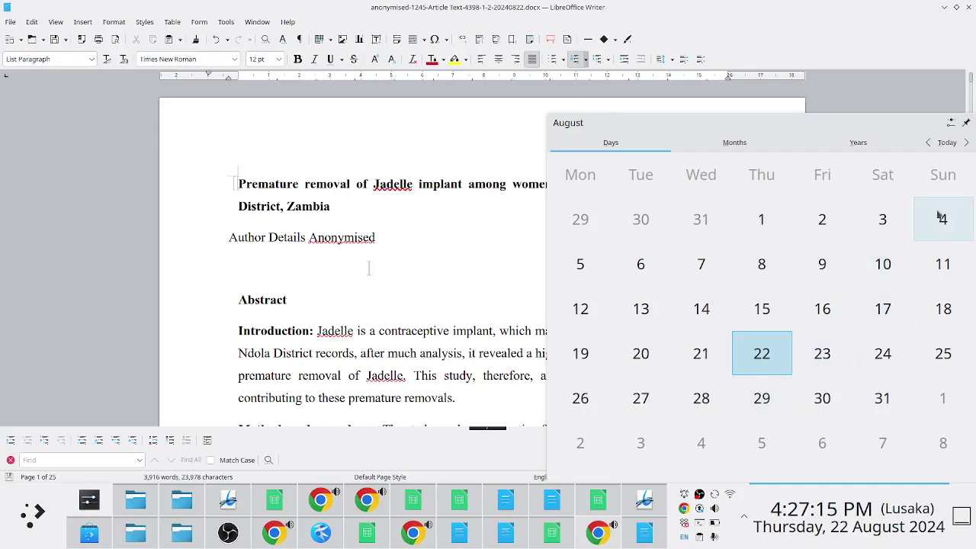
{"action": "left_click", "coordinate": [966, 143]}
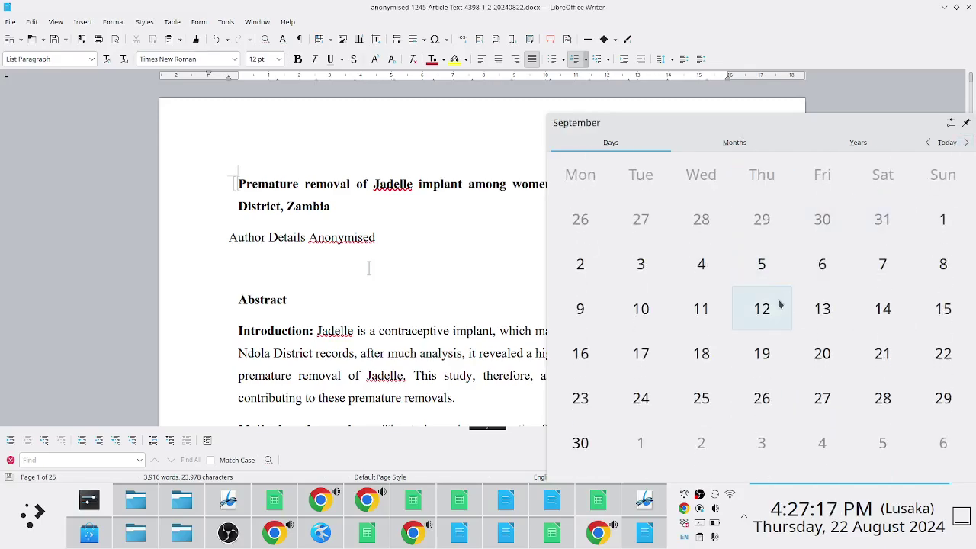
{"action": "left_click", "coordinate": [857, 526]}
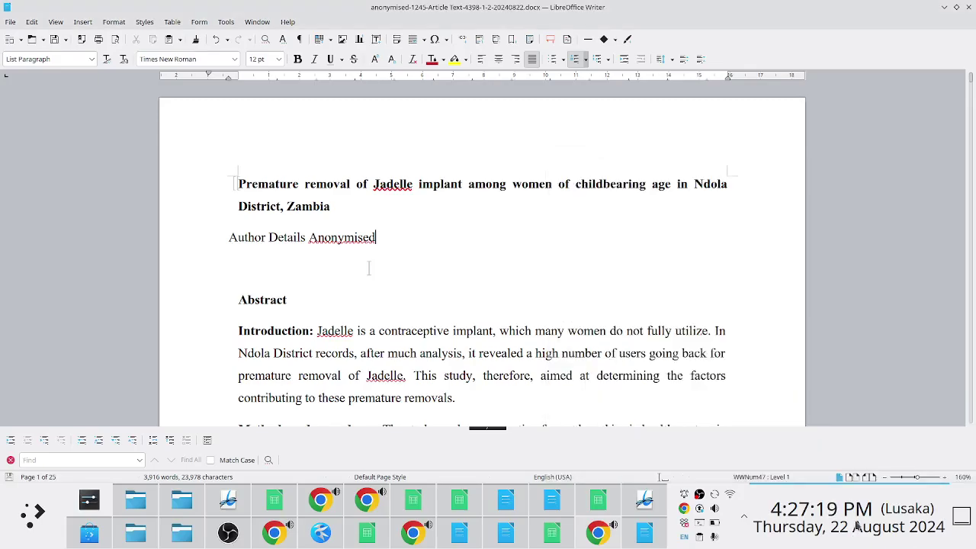
Step: Set the response due date to 29 August 2024 and send the review request
{"action": "left_click", "coordinate": [368, 268]}
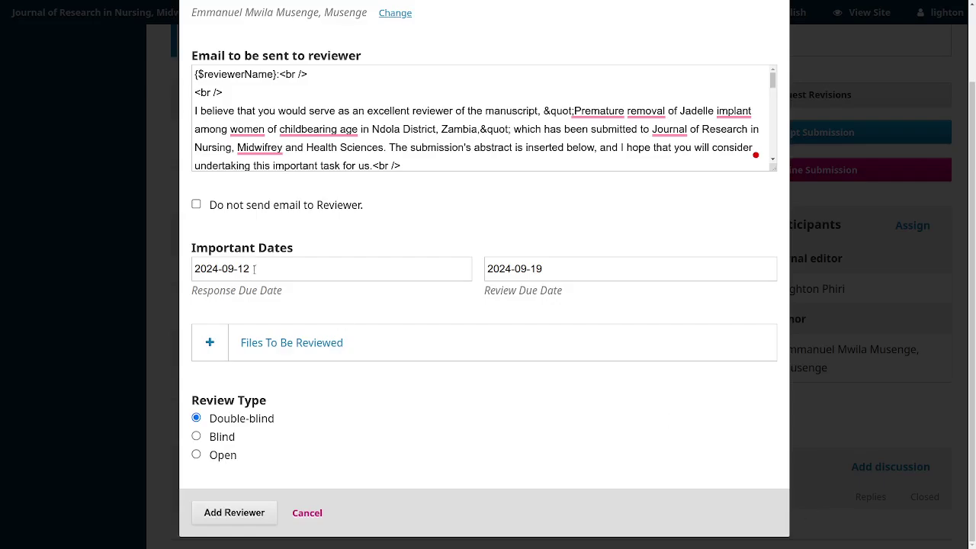
{"action": "left_click", "coordinate": [254, 268]}
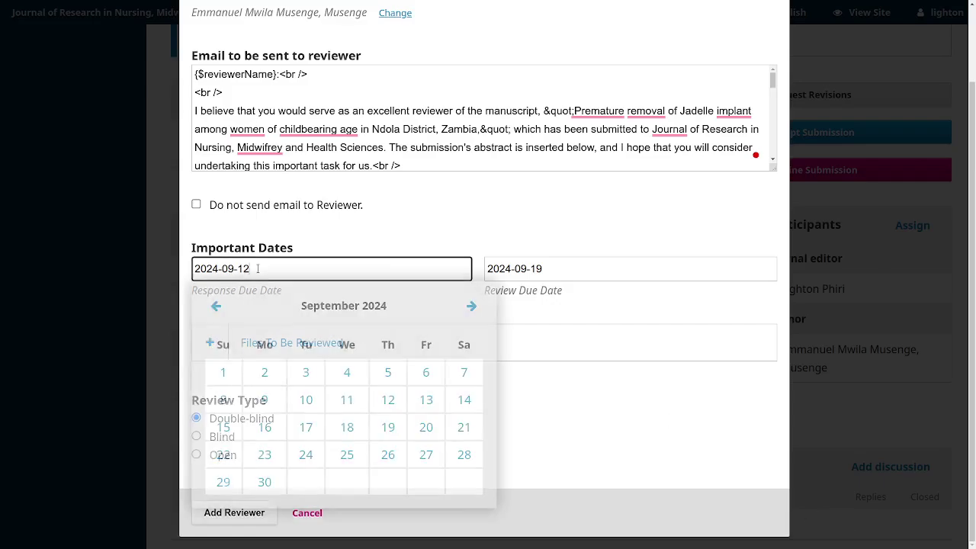
{"action": "left_click", "coordinate": [217, 305]}
{"action": "left_click", "coordinate": [218, 305]}
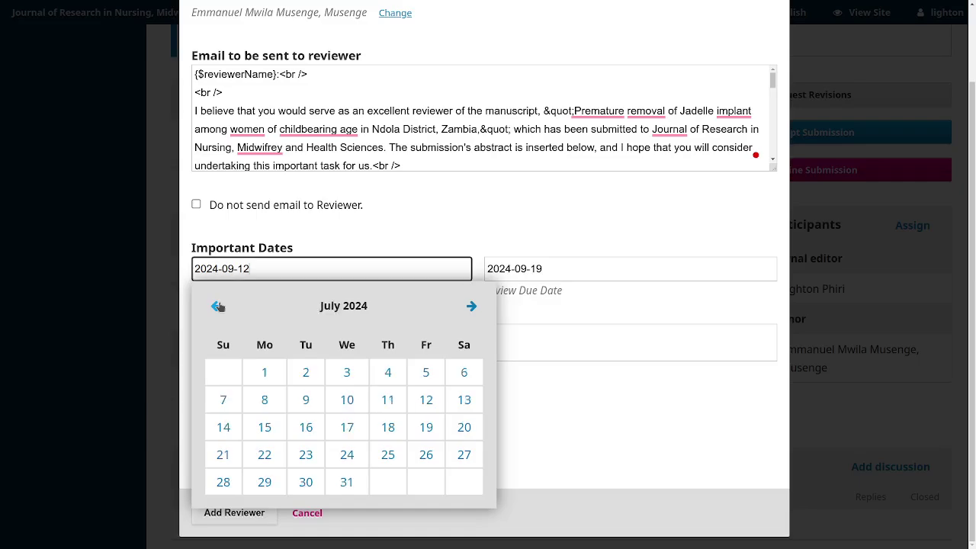
{"action": "left_click", "coordinate": [472, 306]}
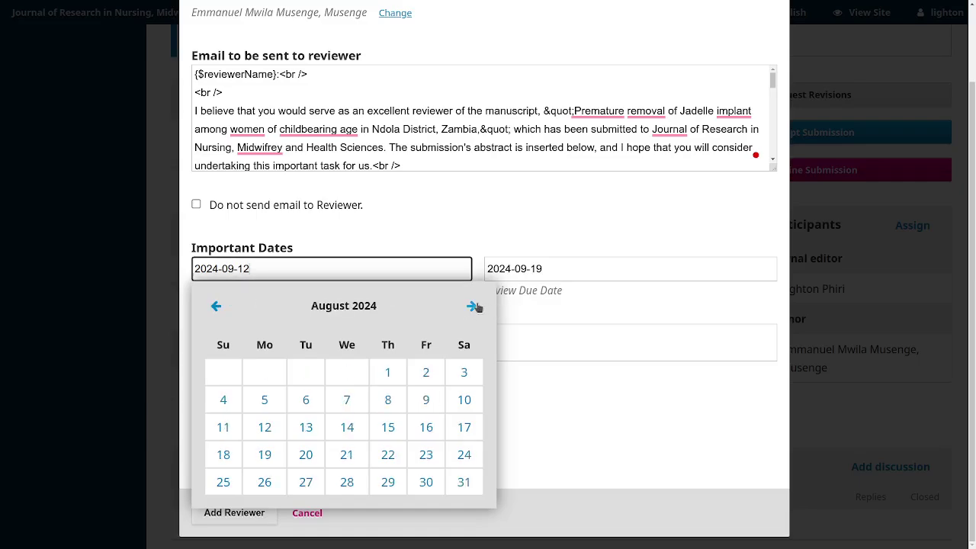
{"action": "left_click", "coordinate": [386, 484]}
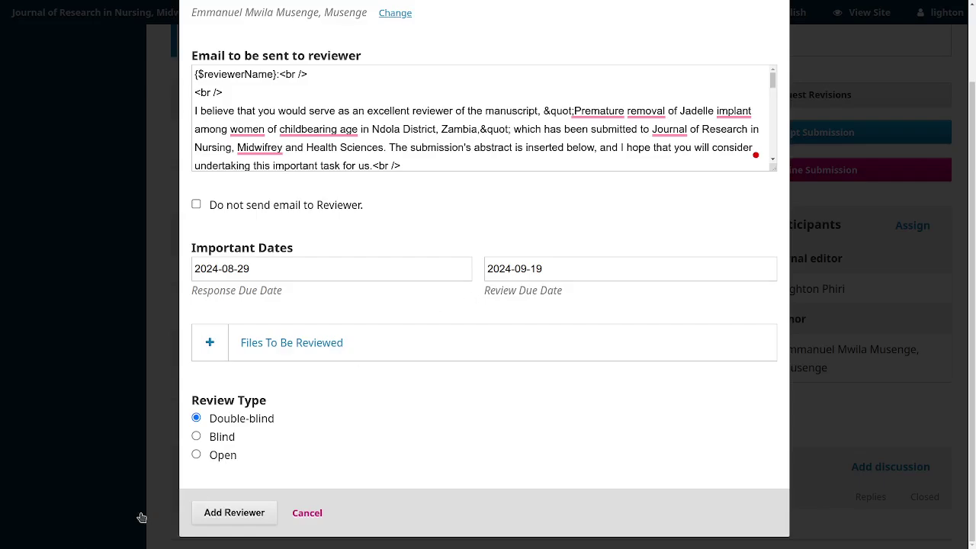
{"action": "left_click", "coordinate": [224, 519]}
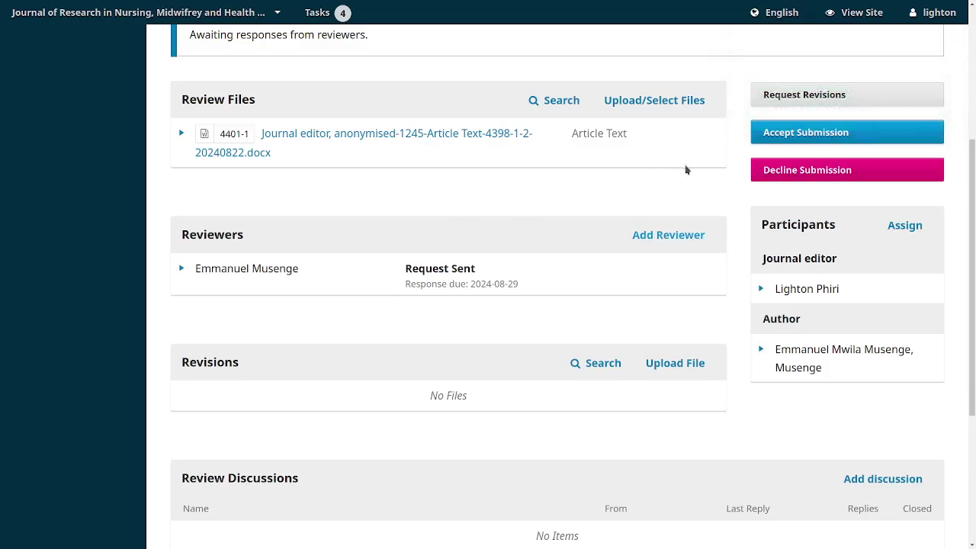
{"action": "left_click", "coordinate": [660, 241]}
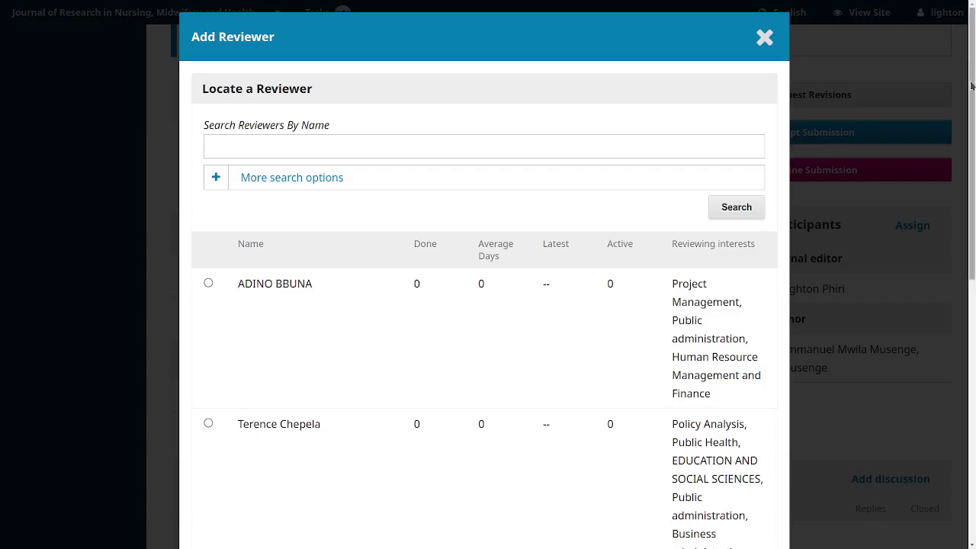
{"action": "left_click_drag", "start_coordinate": [973, 86], "coordinate": [974, 330]}
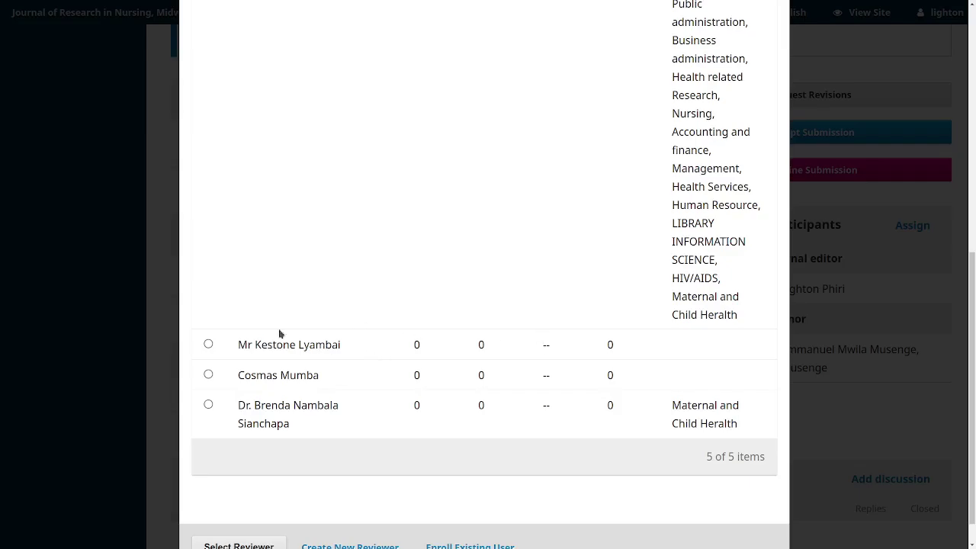
{"action": "left_click", "coordinate": [208, 375]}
{"action": "scroll", "coordinate": [972, 290], "scroll_direction": "down", "scroll_amount": 1}
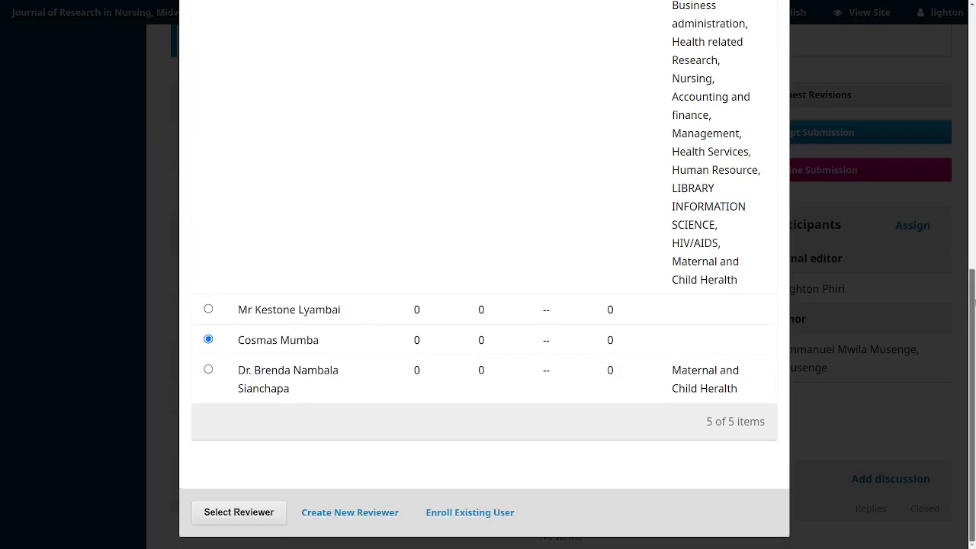
{"action": "scroll", "coordinate": [972, 303], "scroll_direction": "up", "scroll_amount": 10}
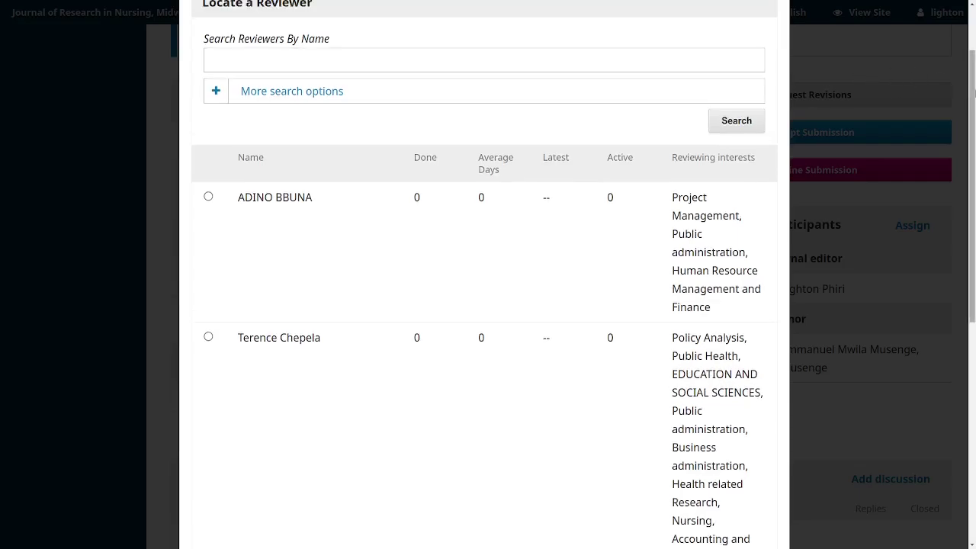
{"action": "scroll", "coordinate": [973, 229], "scroll_direction": "down", "scroll_amount": 10}
{"action": "key", "text": "Escape"}
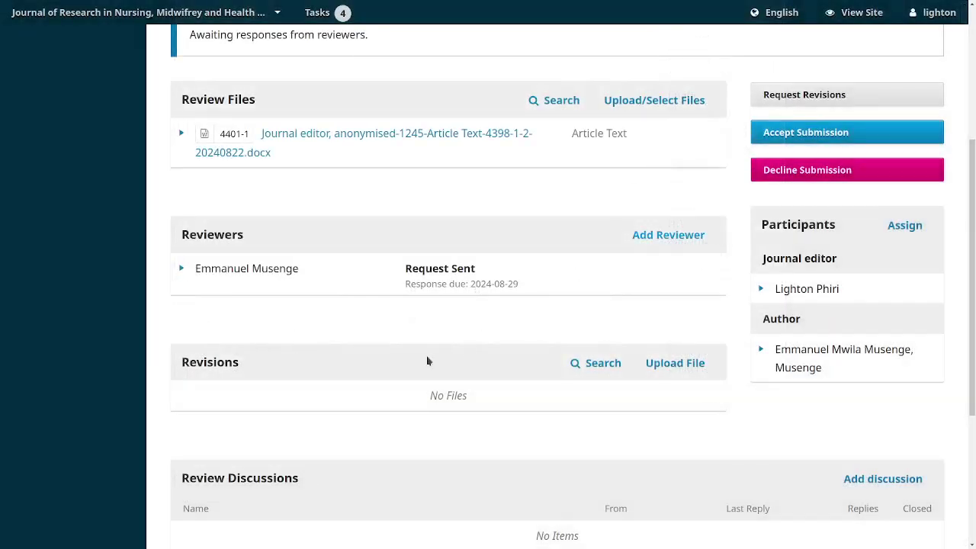
Step: Reopen Add Reviewer, read candidates' reviewing interests, and expand 'More search options'
{"action": "left_click", "coordinate": [668, 234]}
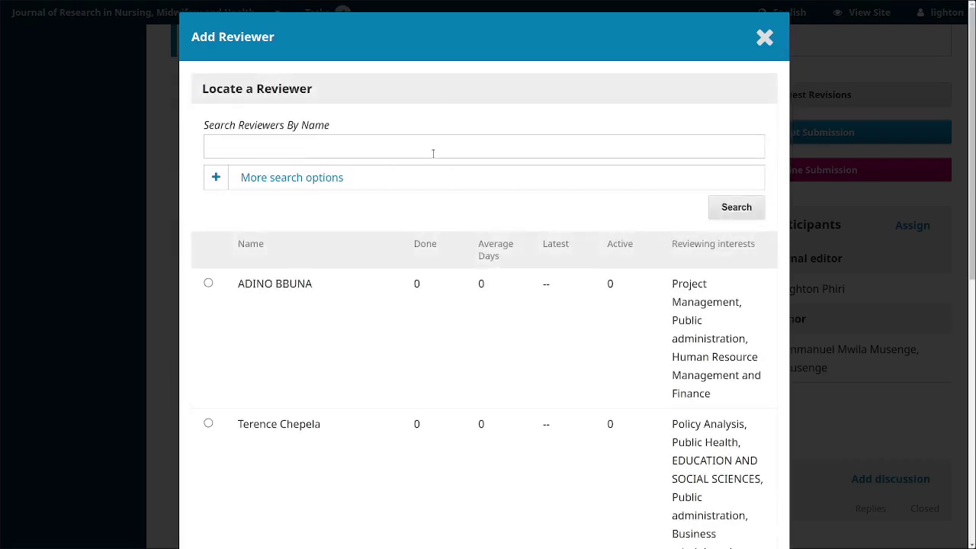
{"action": "left_click_drag", "start_coordinate": [973, 40], "coordinate": [973, 419]}
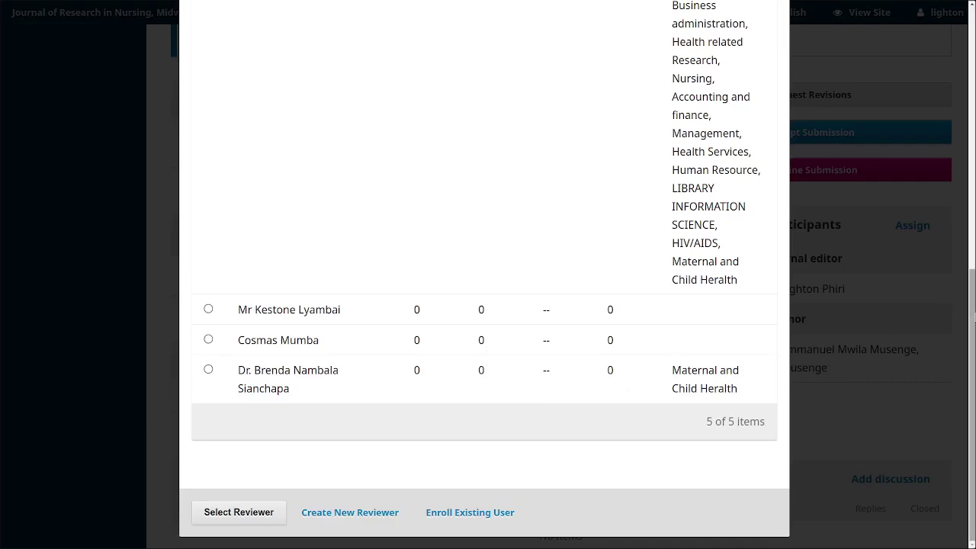
{"action": "left_click_drag", "start_coordinate": [968, 318], "coordinate": [966, 72]}
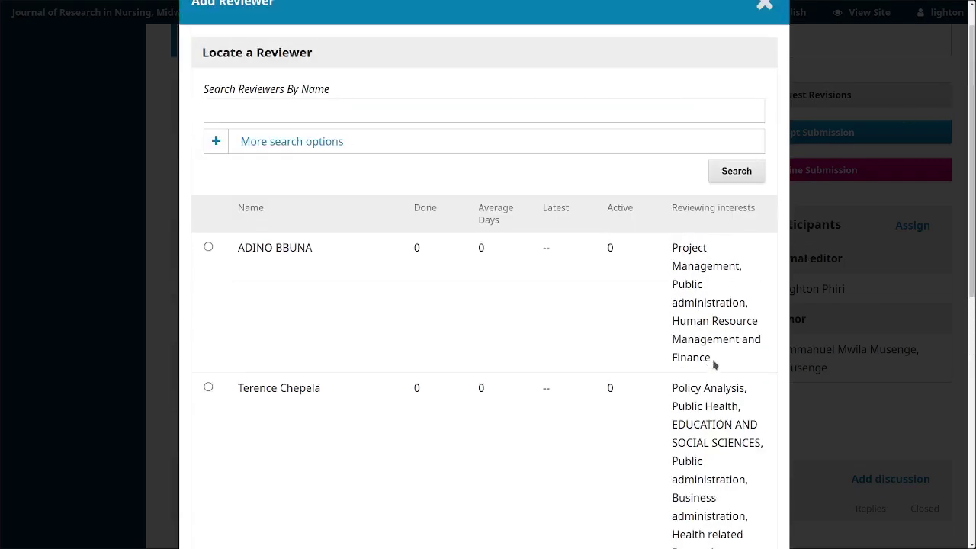
{"action": "left_click_drag", "start_coordinate": [709, 359], "coordinate": [671, 247]}
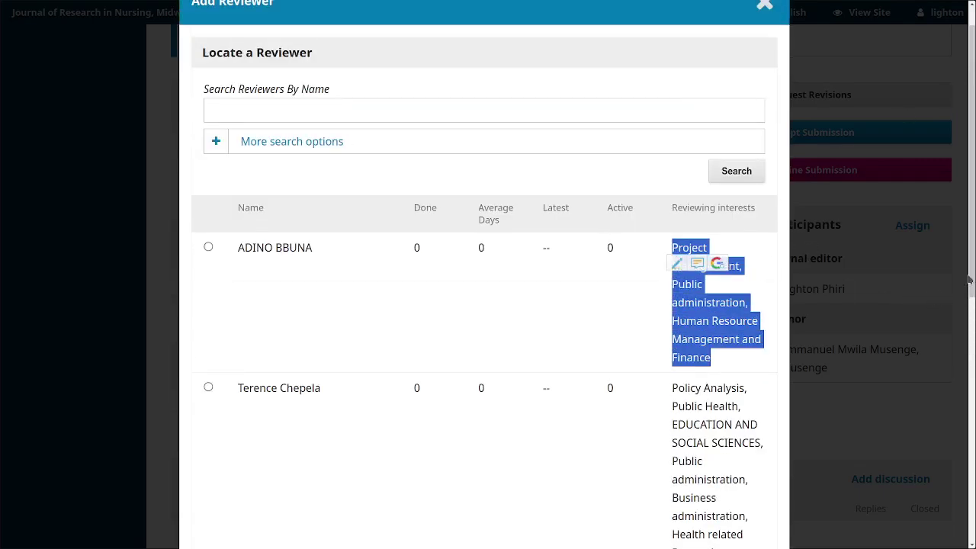
{"action": "scroll", "coordinate": [755, 381], "scroll_direction": "down", "scroll_amount": 3}
{"action": "left_click_drag", "start_coordinate": [725, 422], "coordinate": [698, 222]}
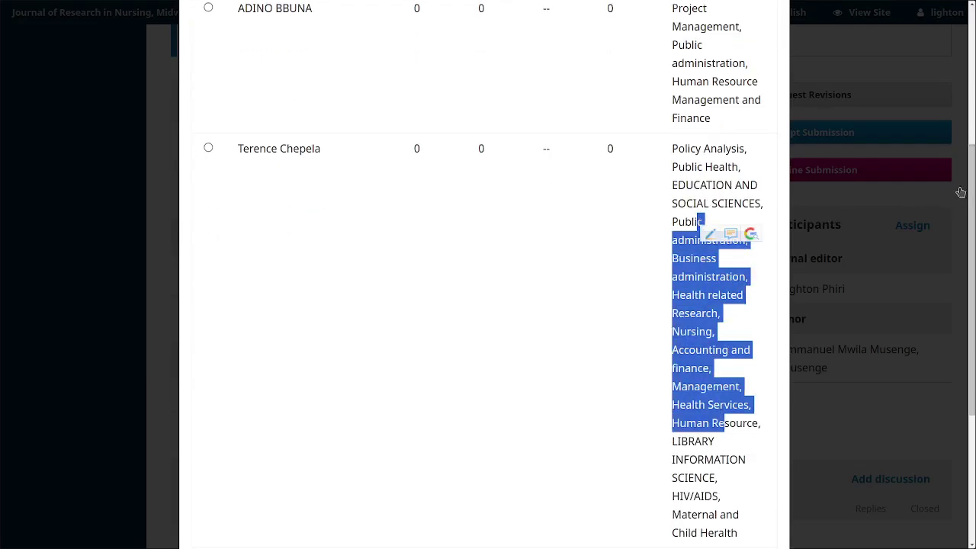
{"action": "left_click_drag", "start_coordinate": [972, 194], "coordinate": [973, 46]}
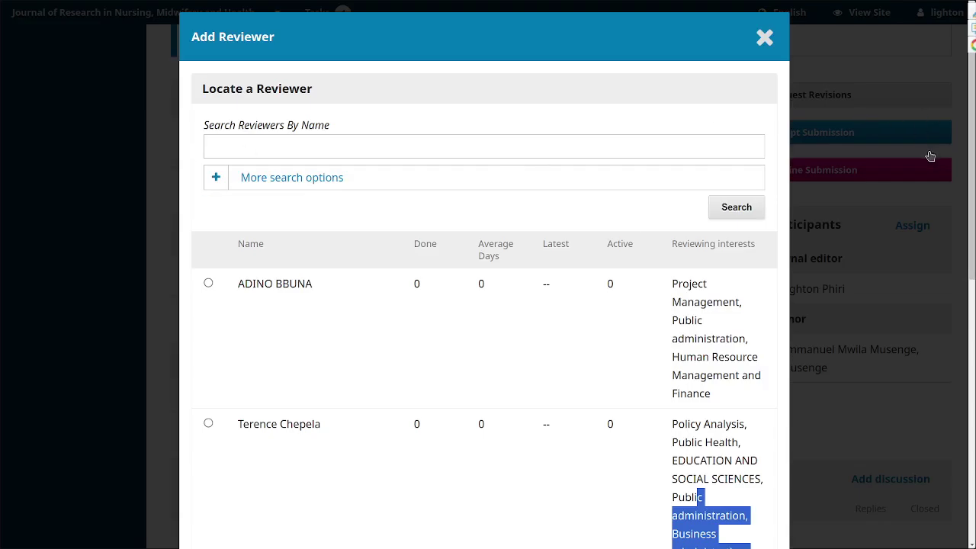
{"action": "scroll", "coordinate": [973, 167], "scroll_direction": "down", "scroll_amount": 2}
{"action": "scroll", "coordinate": [973, 167], "scroll_direction": "up", "scroll_amount": 2}
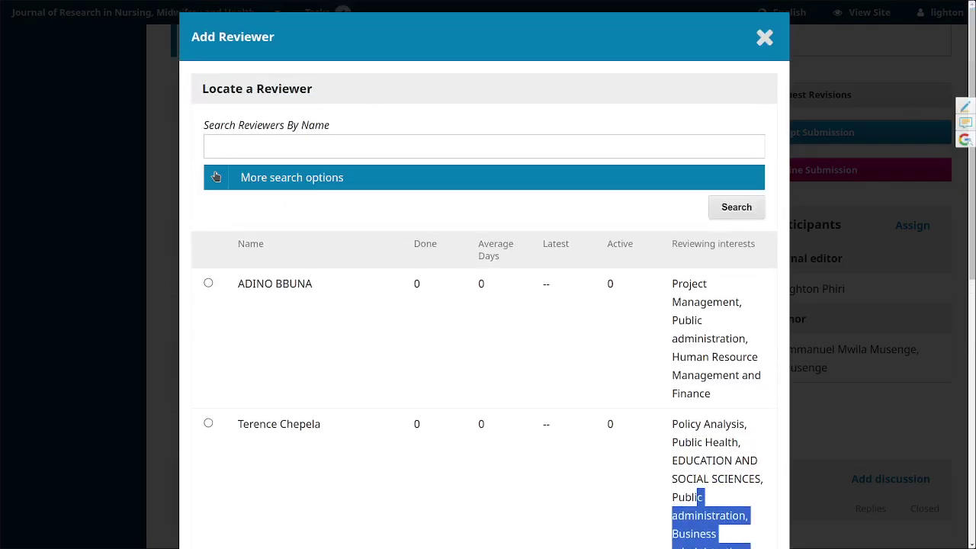
{"action": "left_click", "coordinate": [263, 177]}
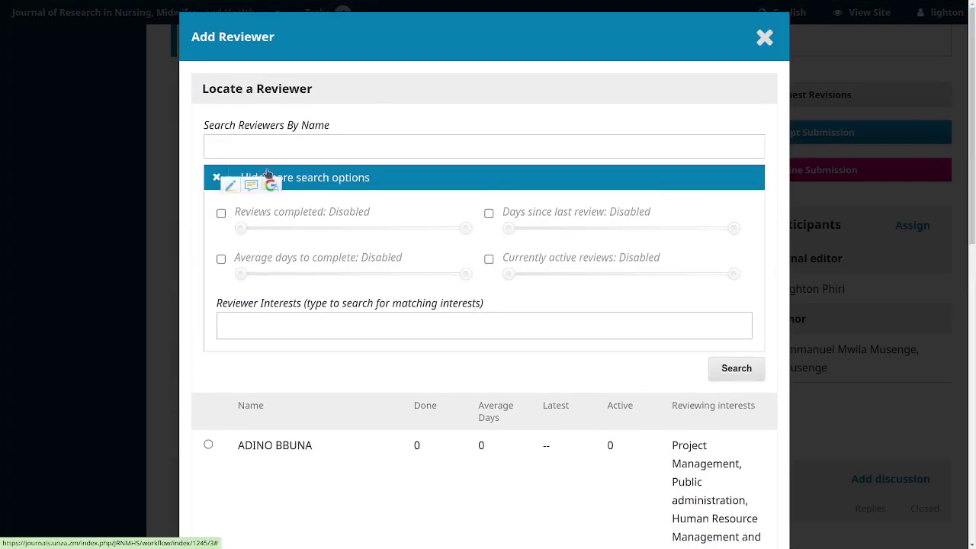
Step: Try the Reviewer Interests filter, browse candidate reviewers again, then close Add Reviewer without choosing
{"action": "left_click", "coordinate": [264, 319]}
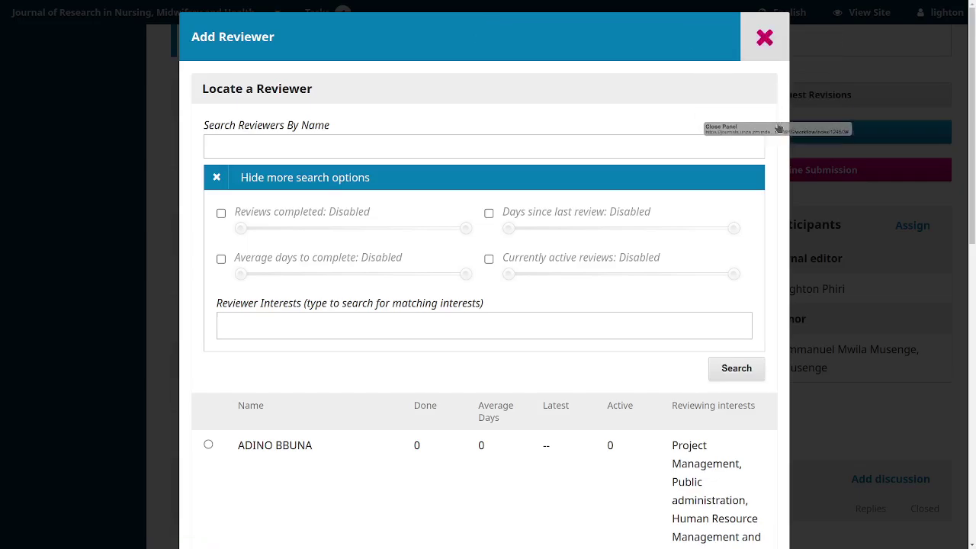
{"action": "left_click", "coordinate": [768, 32]}
{"action": "left_click", "coordinate": [652, 235]}
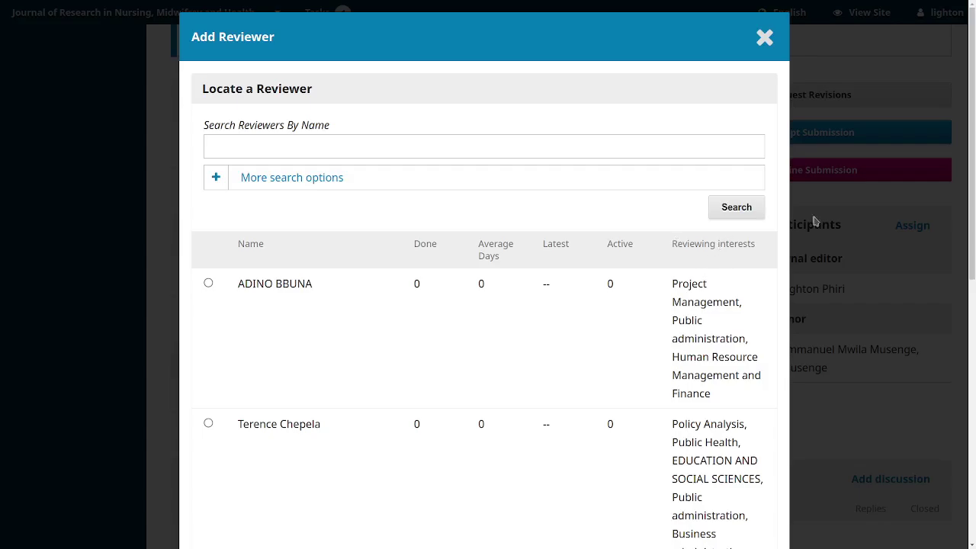
{"action": "left_click_drag", "start_coordinate": [971, 105], "coordinate": [972, 455]}
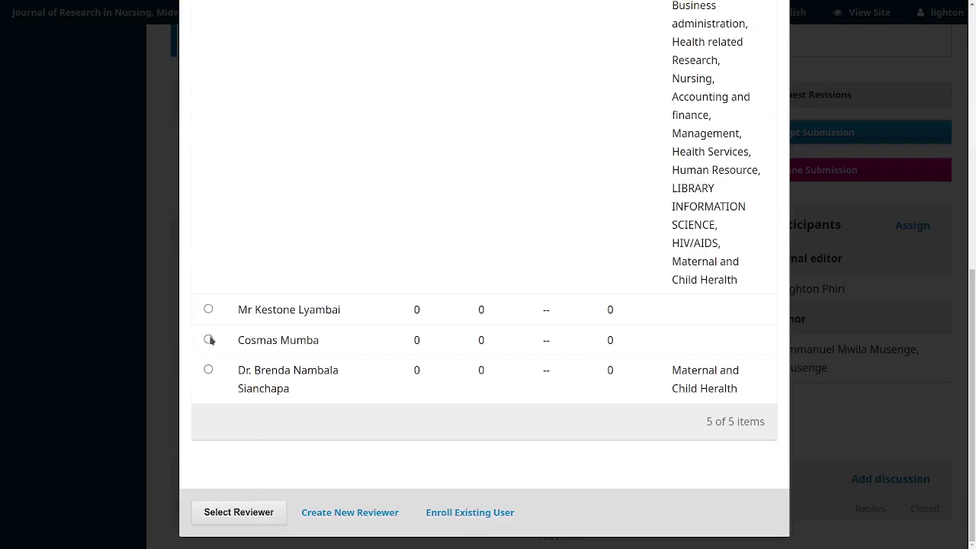
{"action": "key", "text": "alt+Tab"}
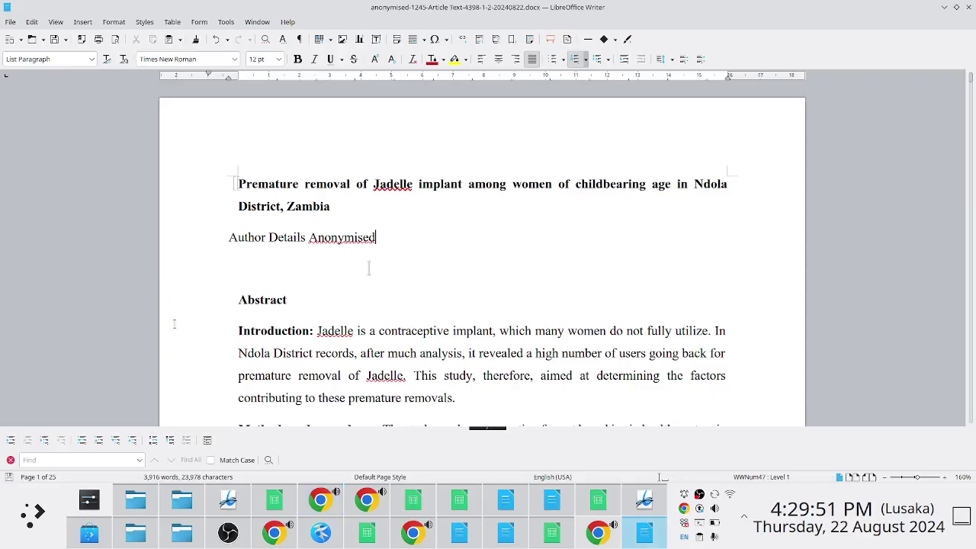
{"action": "key", "text": "alt+Tab"}
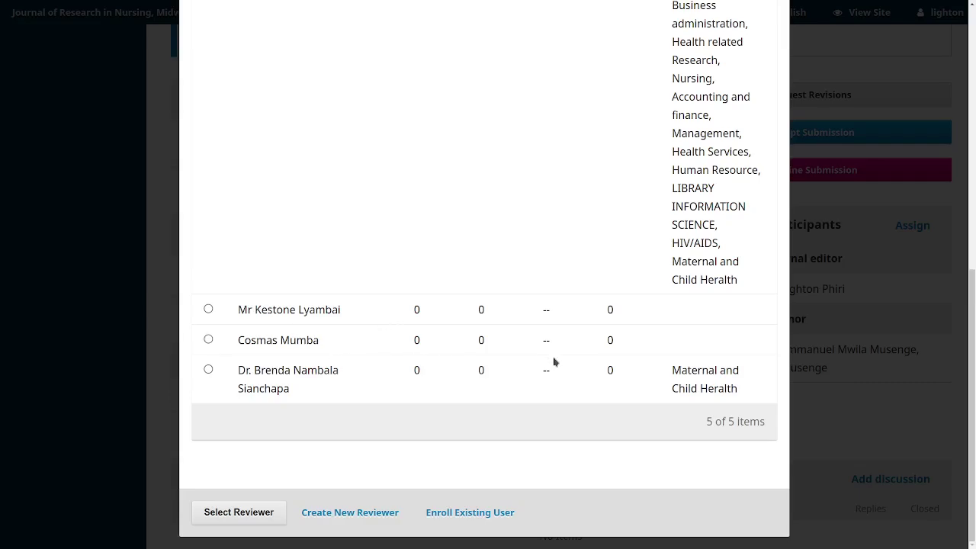
{"action": "left_click_drag", "start_coordinate": [973, 372], "coordinate": [973, 107]}
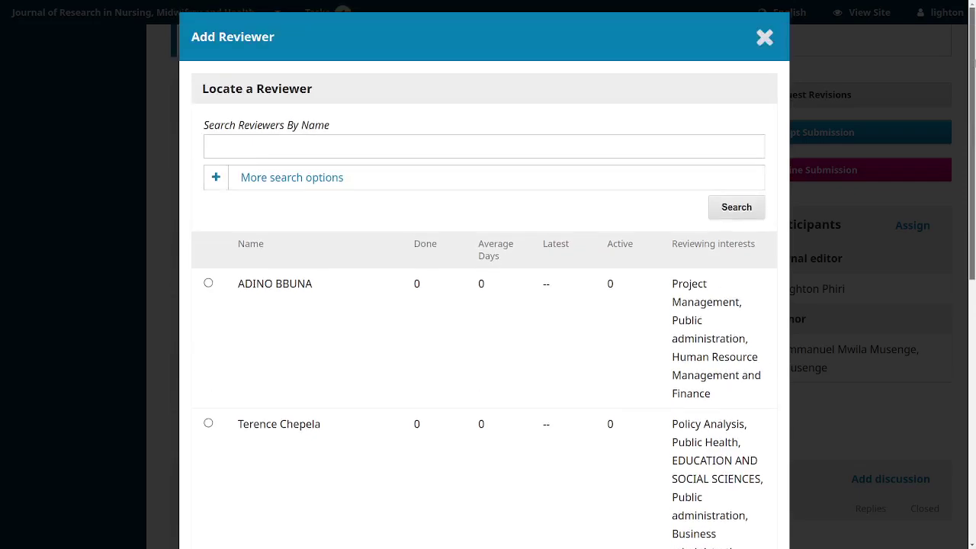
{"action": "left_click", "coordinate": [764, 37]}
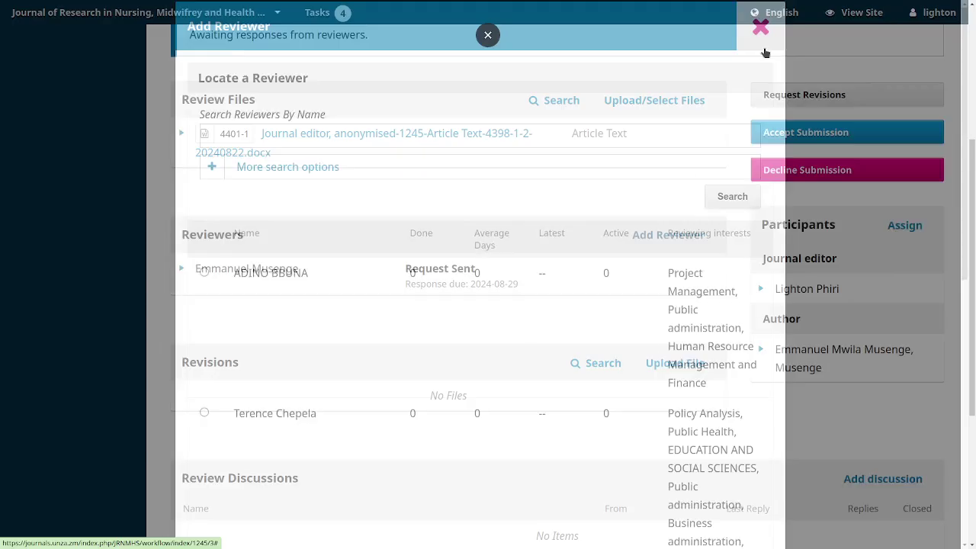
Step: Scroll to the Reviewers panel and open the Add Reviewer dialog again
{"action": "left_click_drag", "start_coordinate": [972, 145], "coordinate": [971, 14]}
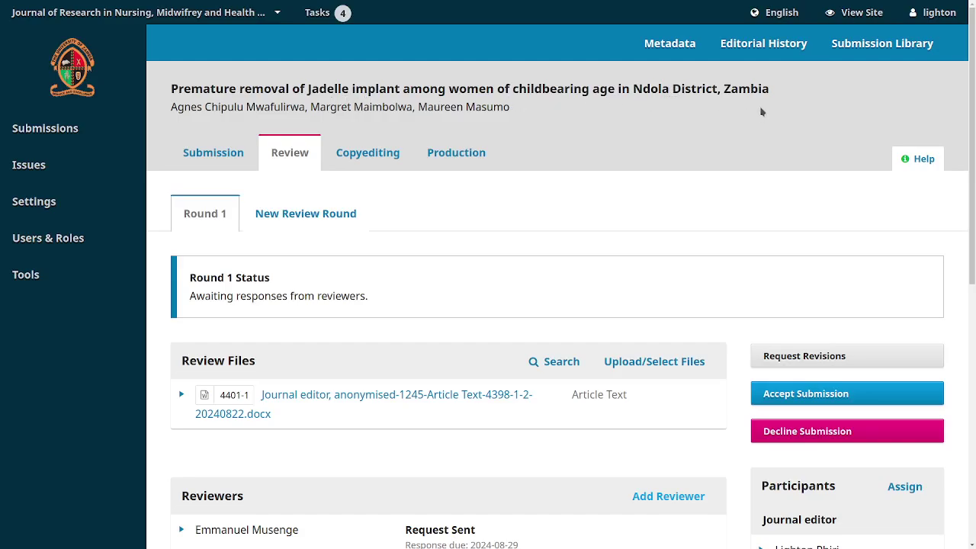
{"action": "scroll", "coordinate": [960, 157], "scroll_direction": "down", "scroll_amount": 1}
{"action": "scroll", "coordinate": [960, 157], "scroll_direction": "up", "scroll_amount": 1}
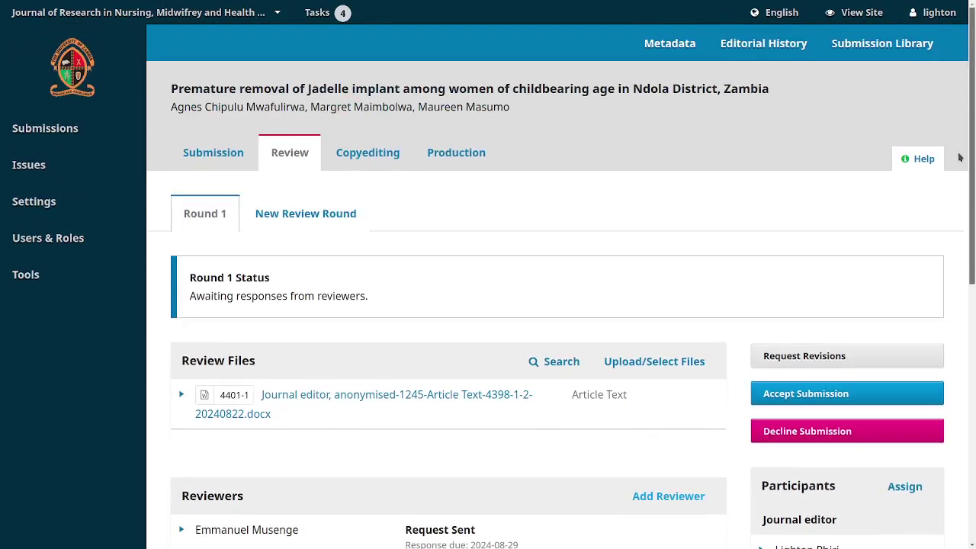
{"action": "scroll", "coordinate": [958, 159], "scroll_direction": "down", "scroll_amount": 5}
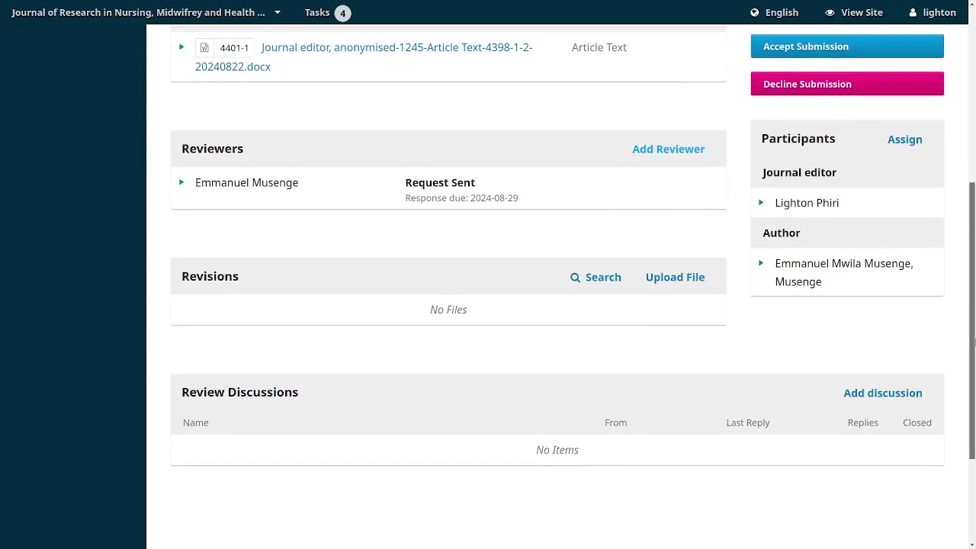
{"action": "scroll", "coordinate": [904, 218], "scroll_direction": "up", "scroll_amount": 3}
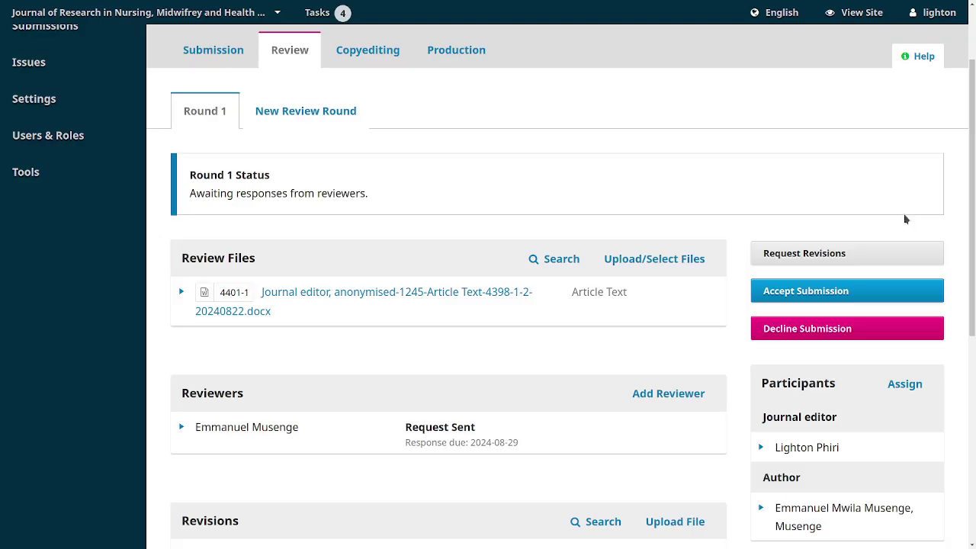
{"action": "left_click_drag", "start_coordinate": [971, 219], "coordinate": [971, 280]}
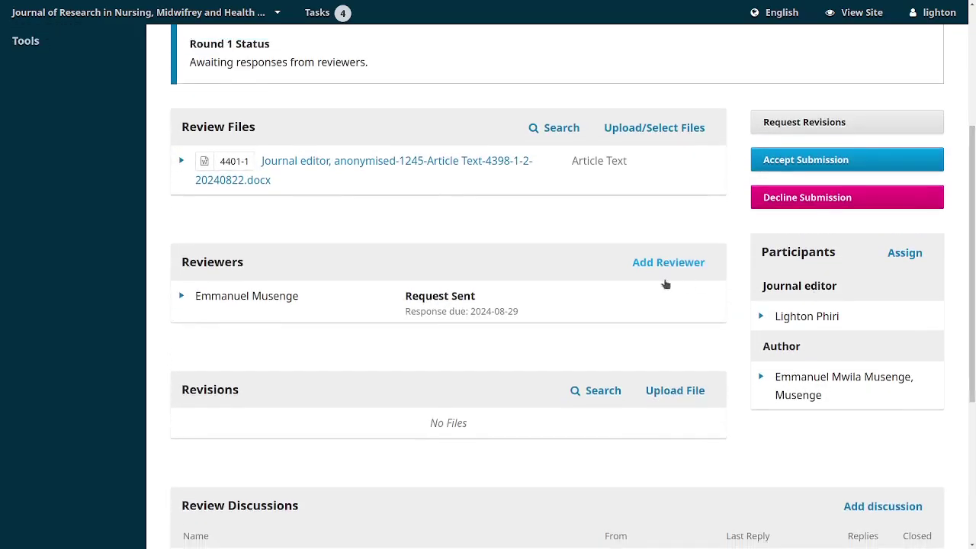
{"action": "left_click", "coordinate": [664, 262]}
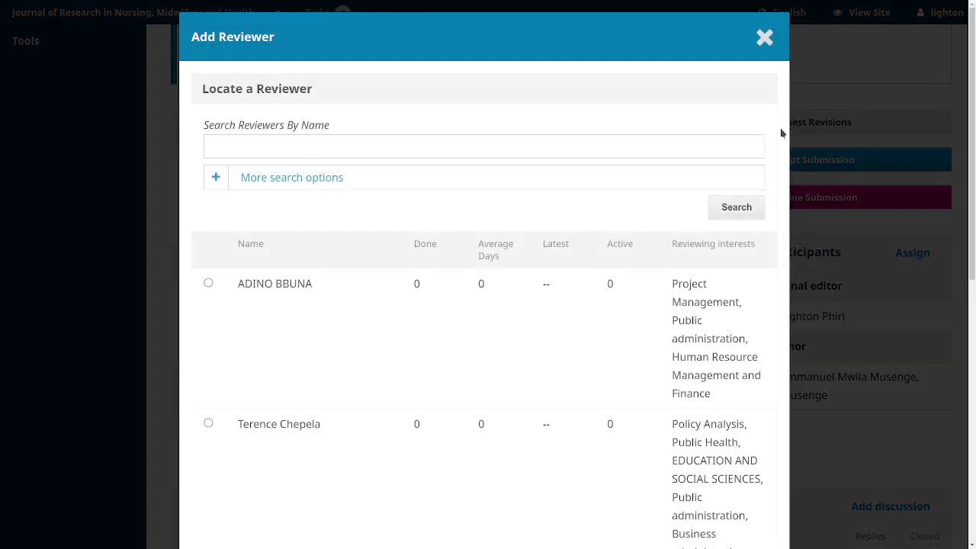
Step: Open Create New Reviewer and submit it empty so the required fields are flagged
{"action": "left_click_drag", "start_coordinate": [972, 131], "coordinate": [973, 394]}
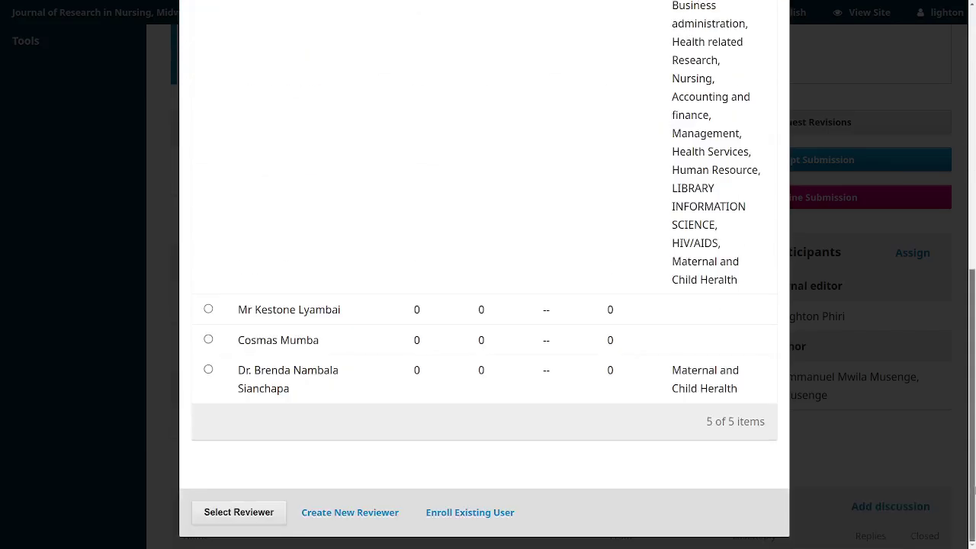
{"action": "left_click", "coordinate": [352, 512]}
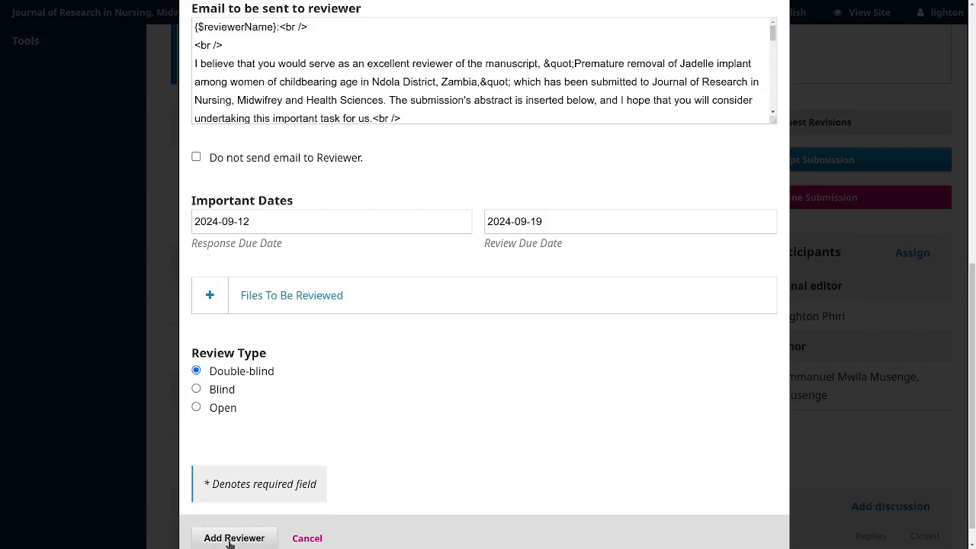
{"action": "left_click", "coordinate": [203, 538]}
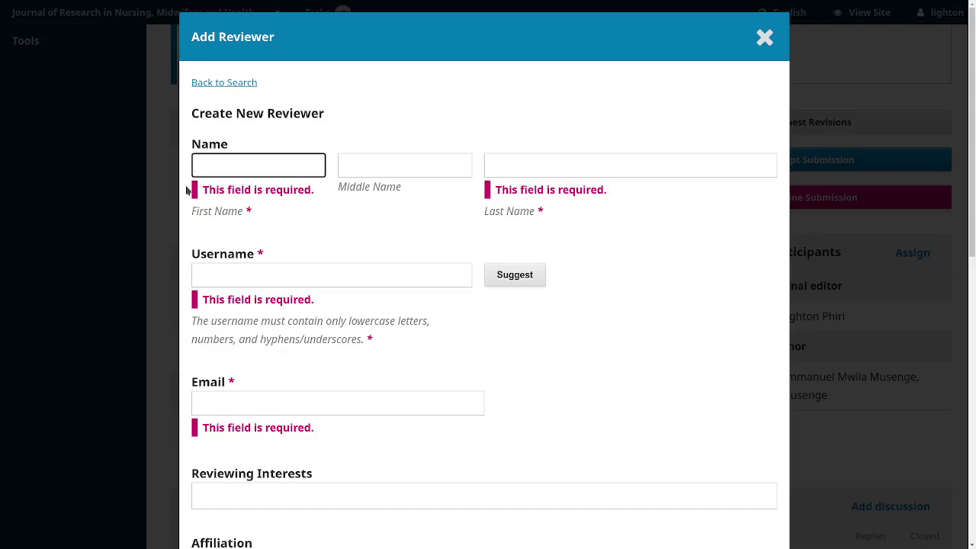
Step: Go through the empty First Name, Last Name, Username and Email fields of the new-reviewer form
{"action": "left_click", "coordinate": [244, 163]}
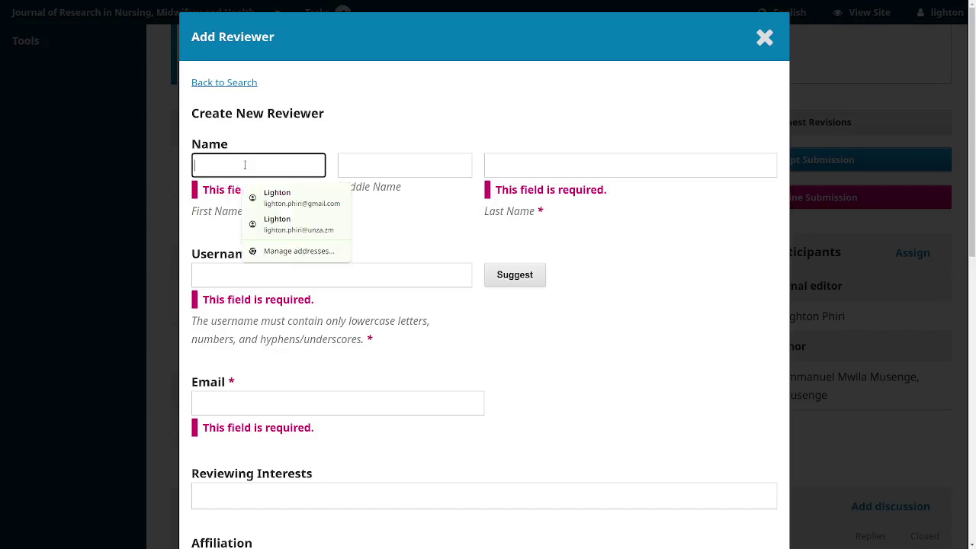
{"action": "left_click", "coordinate": [490, 166]}
{"action": "left_click", "coordinate": [250, 274]}
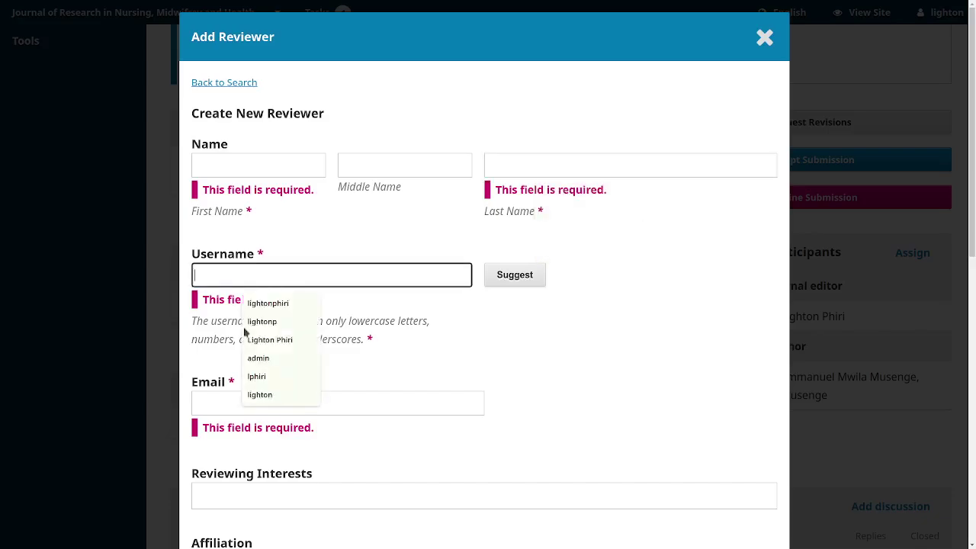
{"action": "left_click", "coordinate": [201, 409]}
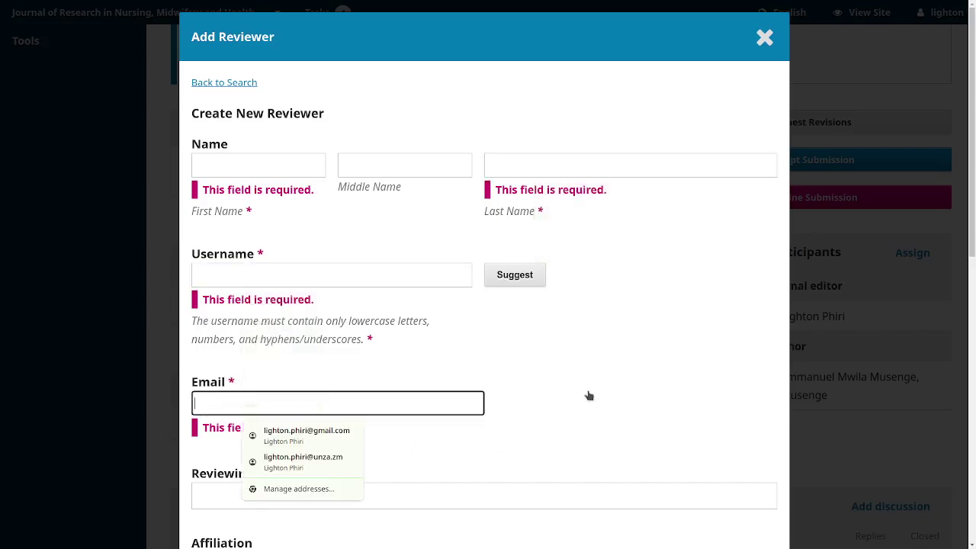
{"action": "scroll", "coordinate": [588, 395], "scroll_direction": "down", "scroll_amount": 5}
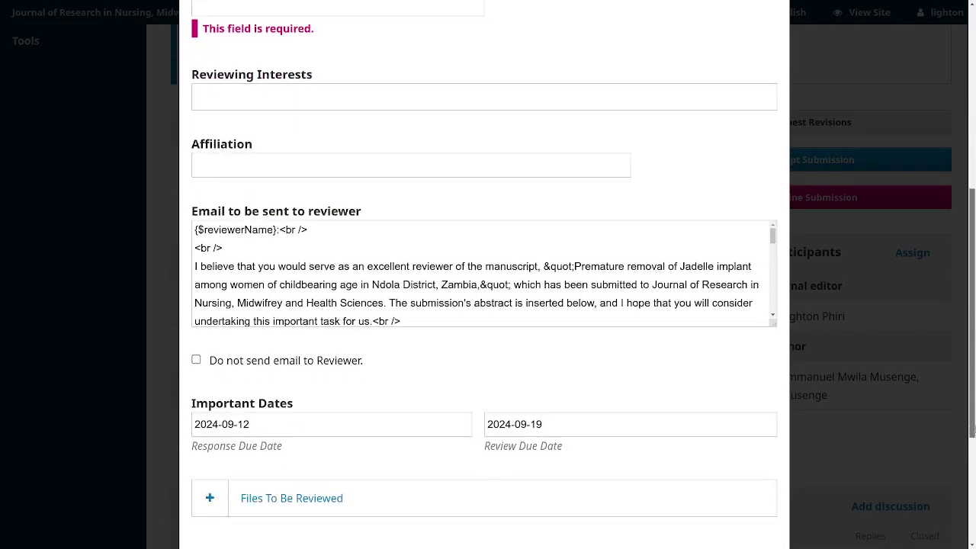
{"action": "scroll", "coordinate": [440, 490], "scroll_direction": "down", "scroll_amount": 3}
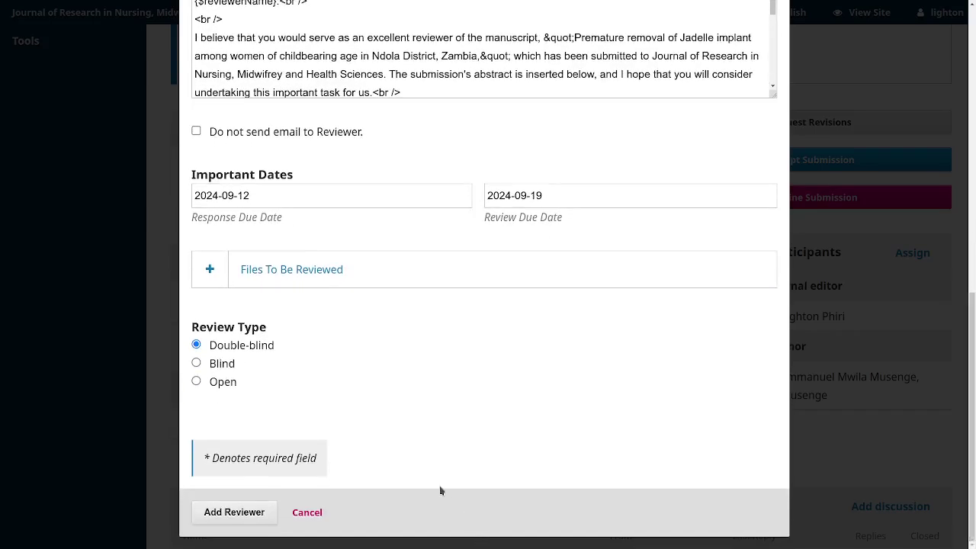
{"action": "left_click_drag", "start_coordinate": [971, 369], "coordinate": [937, 76]}
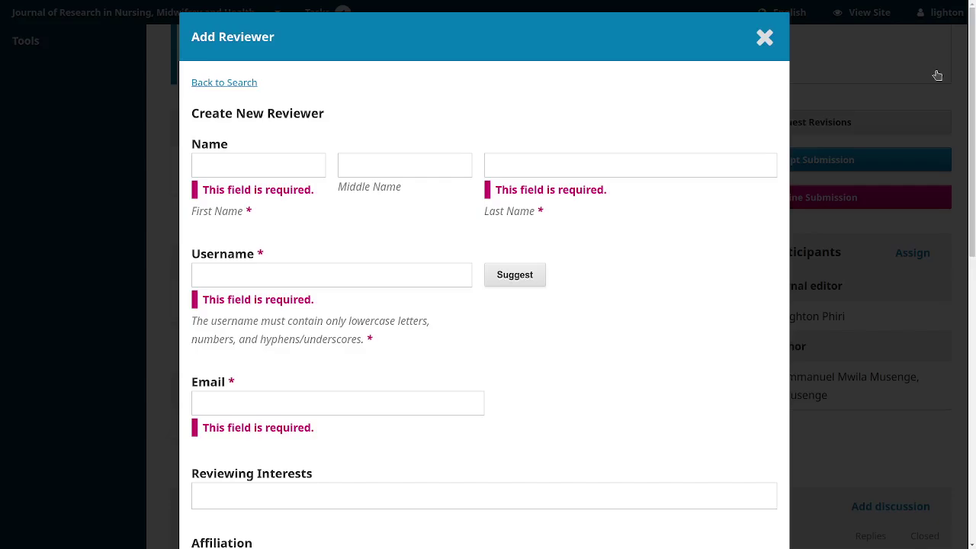
Step: Abandon the unfinished new-reviewer form and reopen the Add Reviewer candidate list
{"action": "left_click", "coordinate": [216, 168]}
{"action": "left_click", "coordinate": [220, 276]}
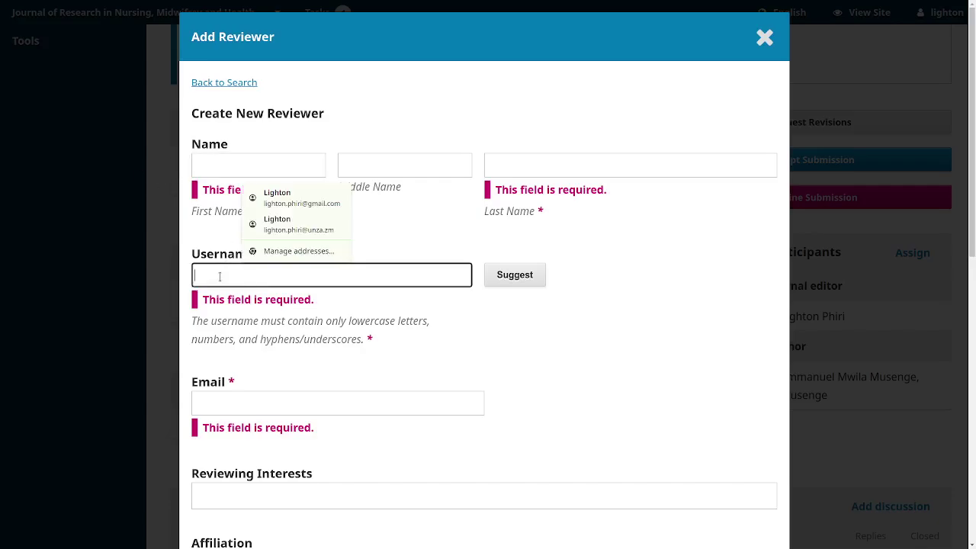
{"action": "left_click", "coordinate": [210, 392]}
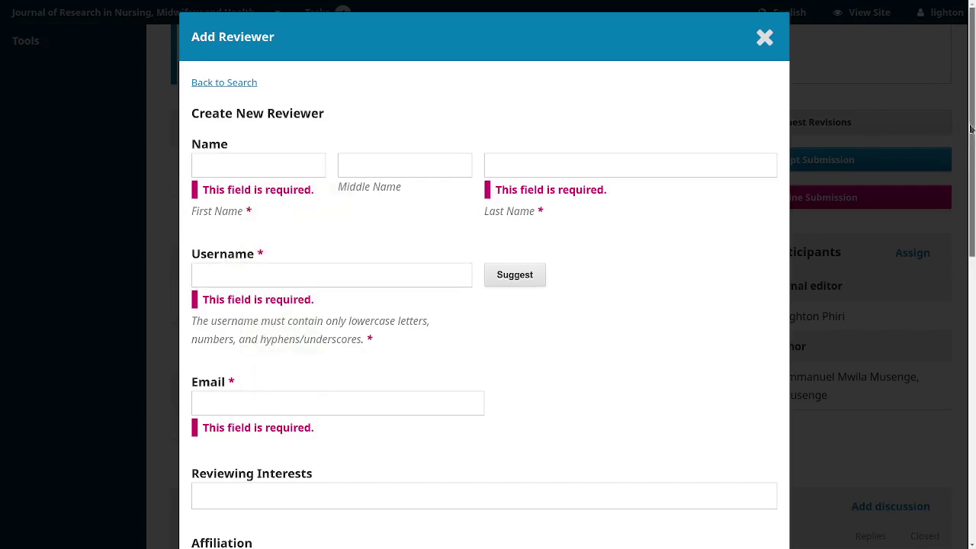
{"action": "left_click_drag", "start_coordinate": [970, 129], "coordinate": [916, 72]}
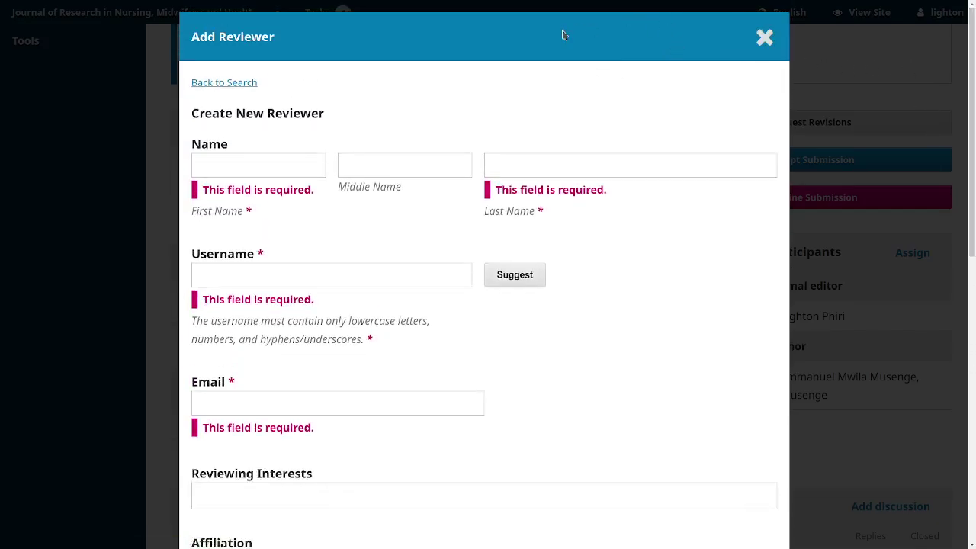
{"action": "left_click", "coordinate": [764, 38]}
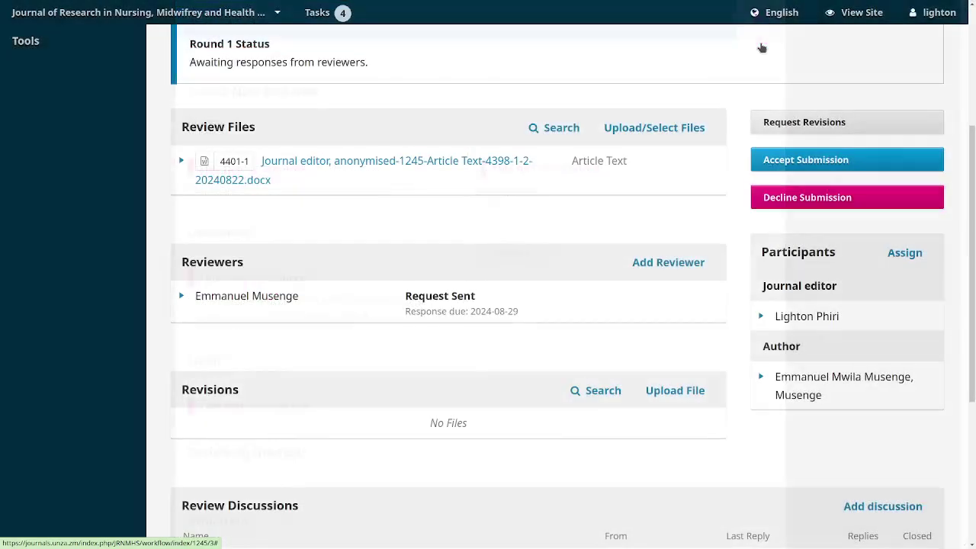
{"action": "left_click", "coordinate": [664, 266]}
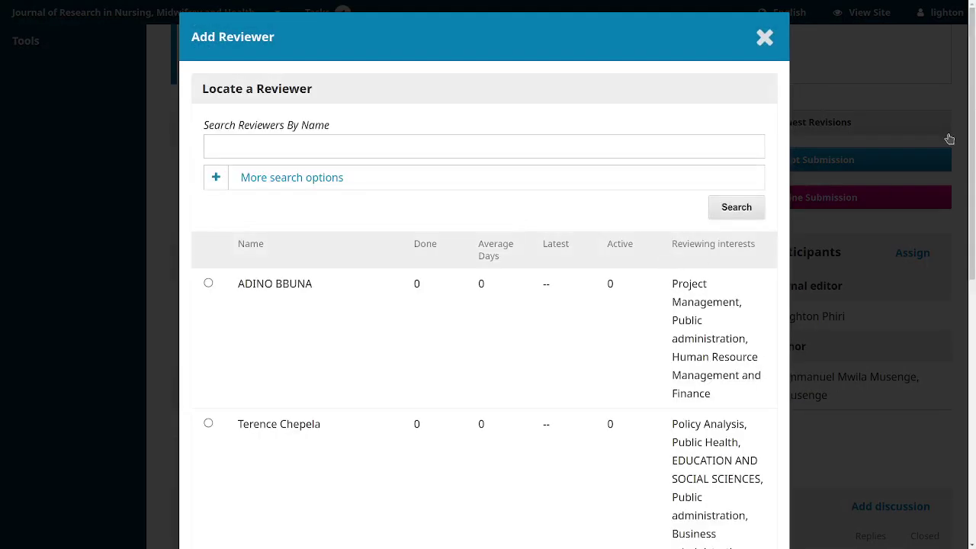
{"action": "scroll", "coordinate": [950, 139], "scroll_direction": "down", "scroll_amount": 10}
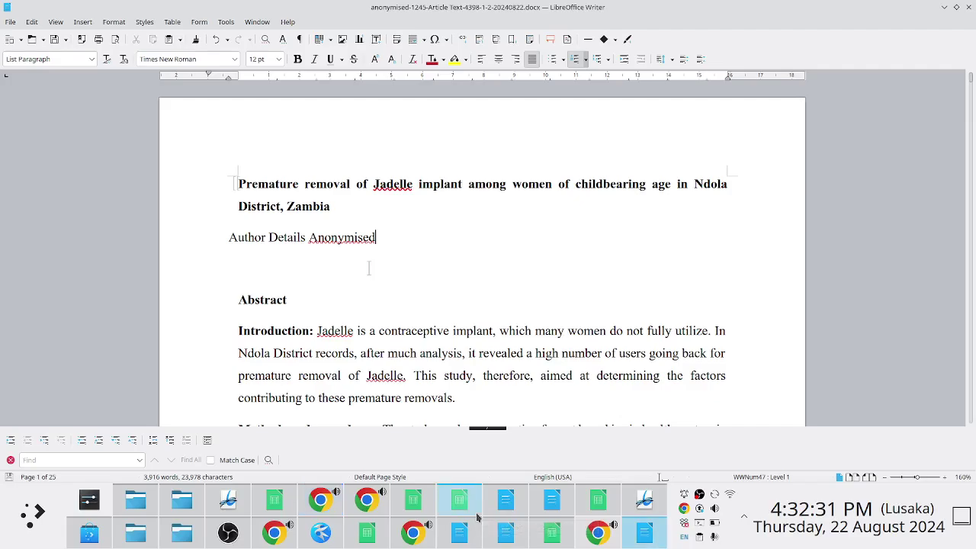
Step: Review the anonymised Jadelle manuscript in Writer before returning to the OJS reviewer list
{"action": "mouse_move", "coordinate": [476, 516]}
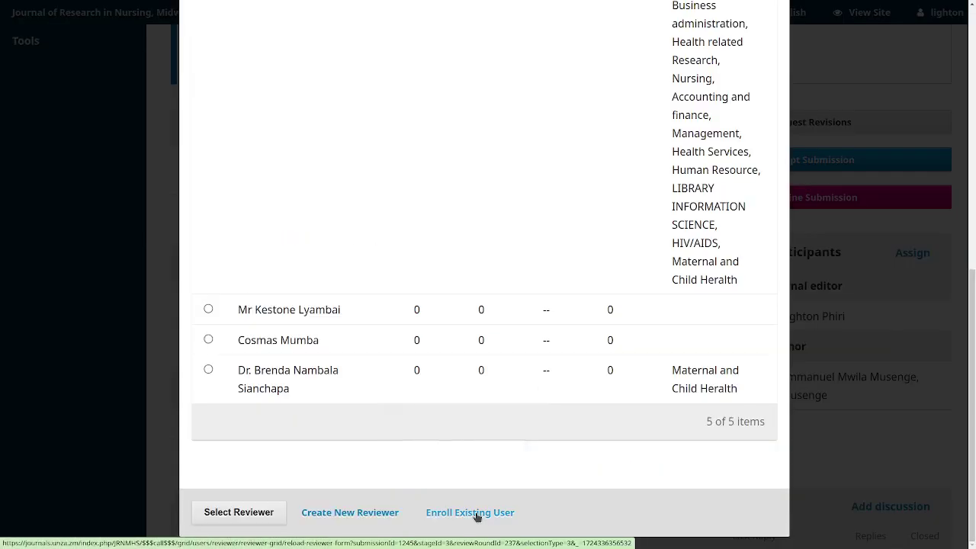
Step: Open the Enroll Existing User form, check its dates and review files, and submit it without a reviewer
{"action": "left_click", "coordinate": [476, 517]}
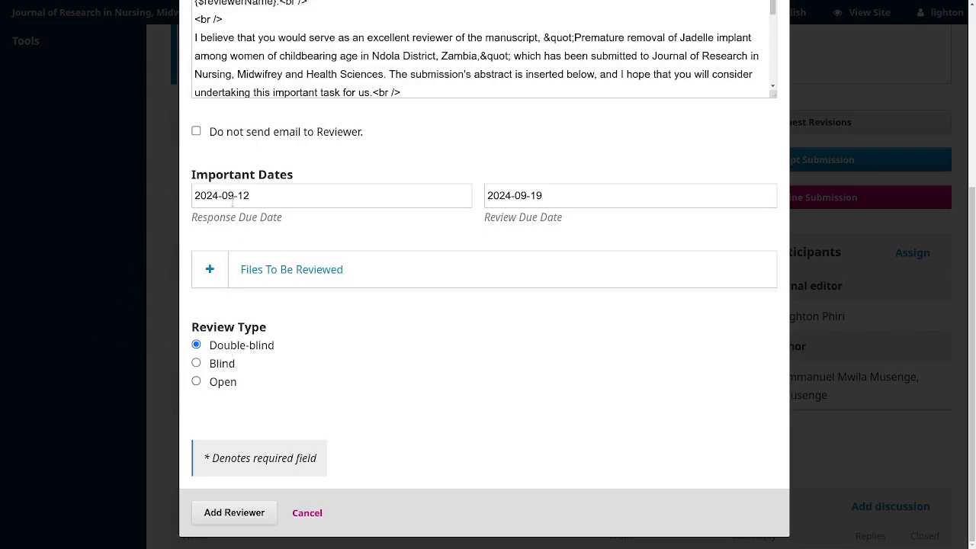
{"action": "left_click", "coordinate": [255, 189]}
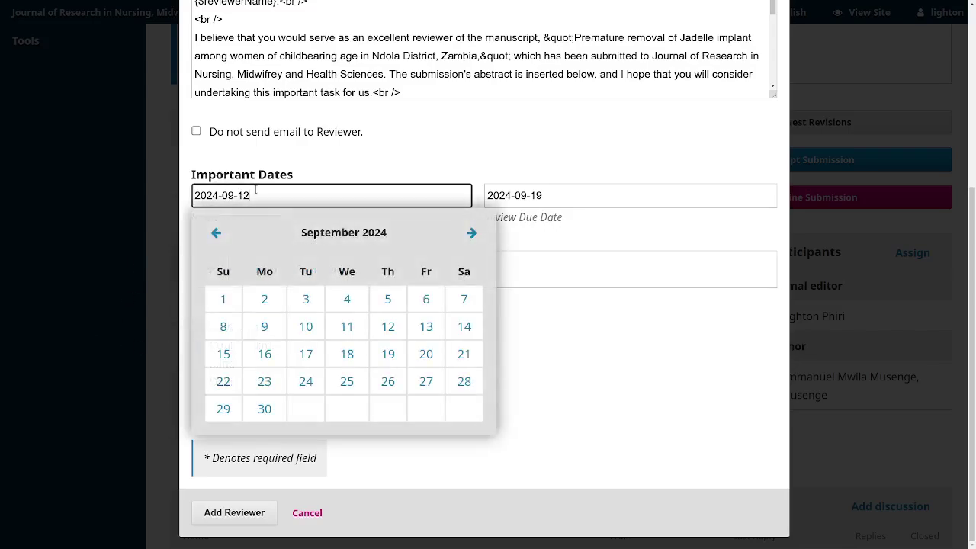
{"action": "left_click", "coordinate": [542, 263]}
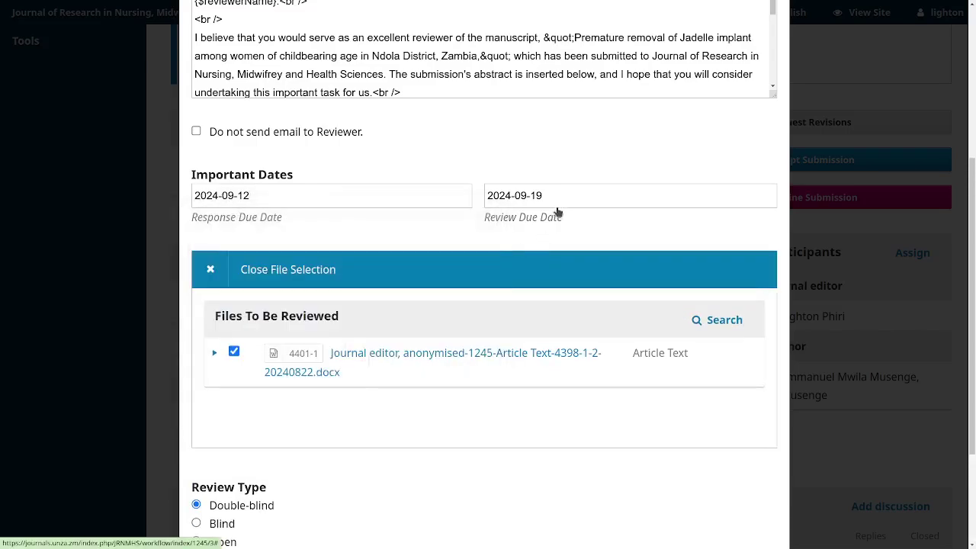
{"action": "left_click", "coordinate": [208, 270]}
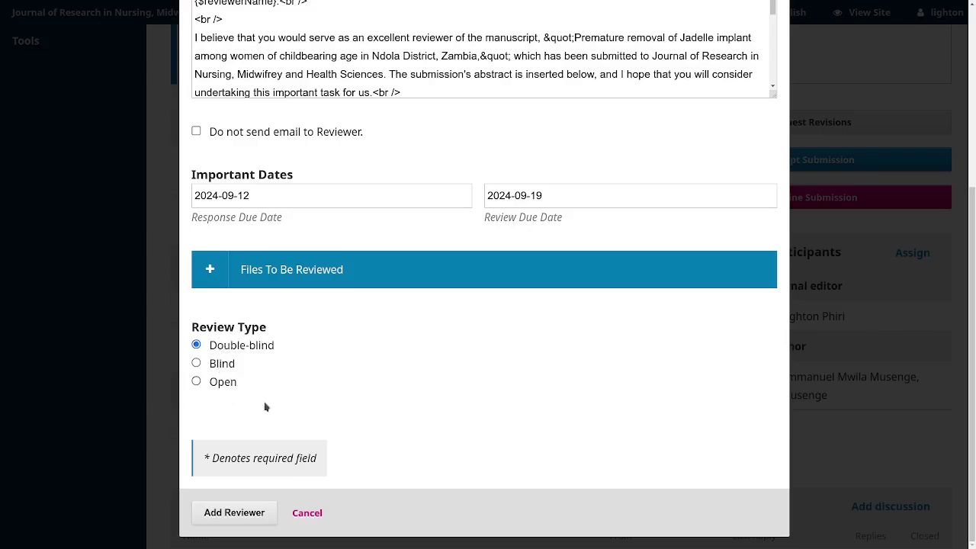
{"action": "scroll", "coordinate": [972, 202], "scroll_direction": "up", "scroll_amount": 2}
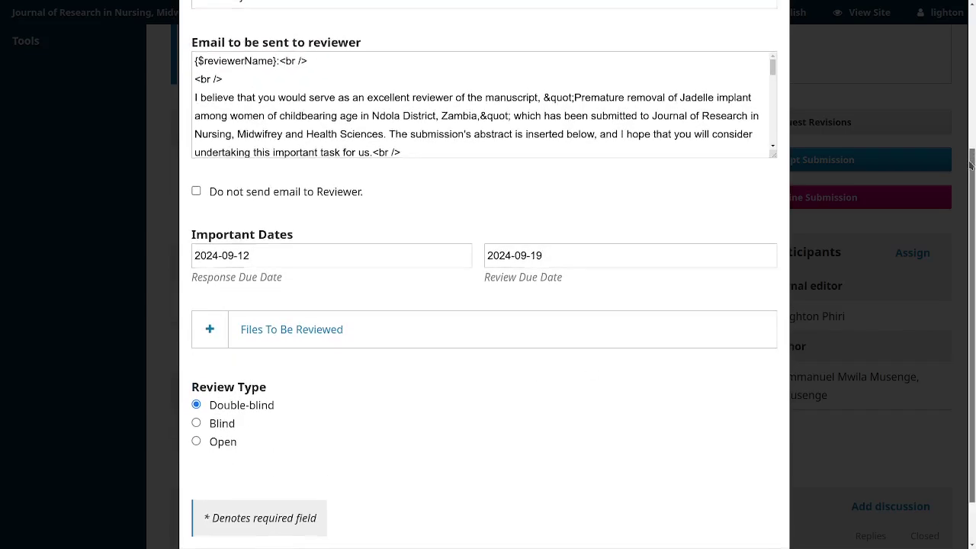
{"action": "scroll", "coordinate": [972, 202], "scroll_direction": "down", "scroll_amount": 2}
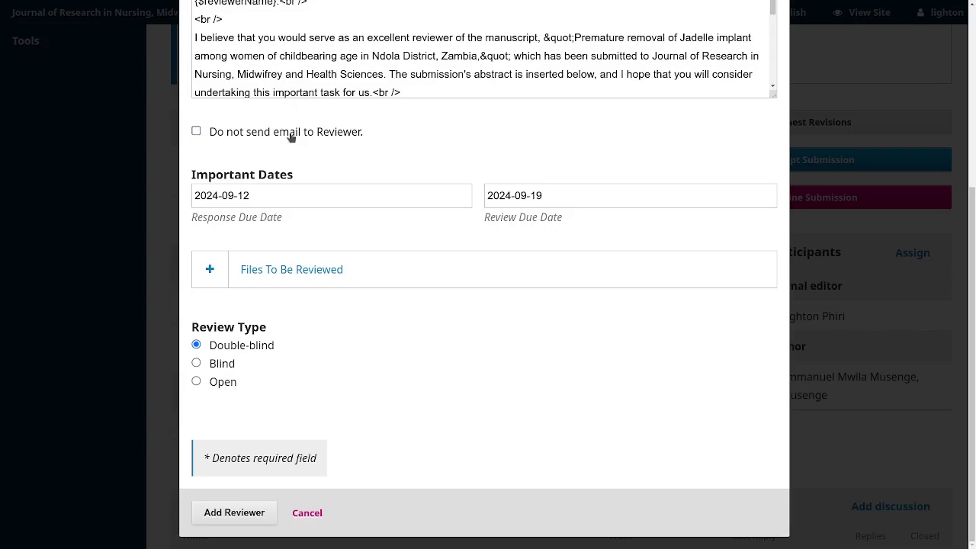
{"action": "left_click", "coordinate": [221, 512]}
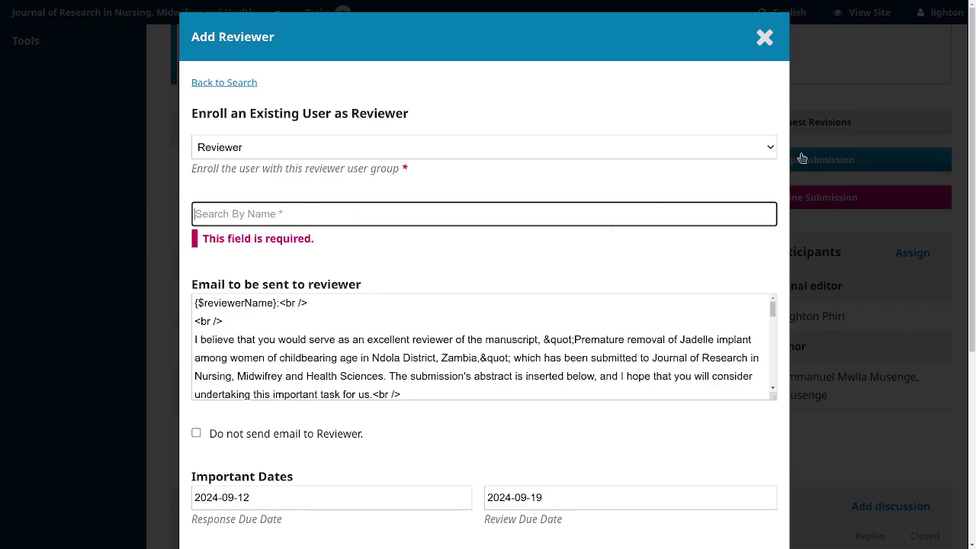
{"action": "left_click_drag", "start_coordinate": [972, 114], "coordinate": [972, 135]}
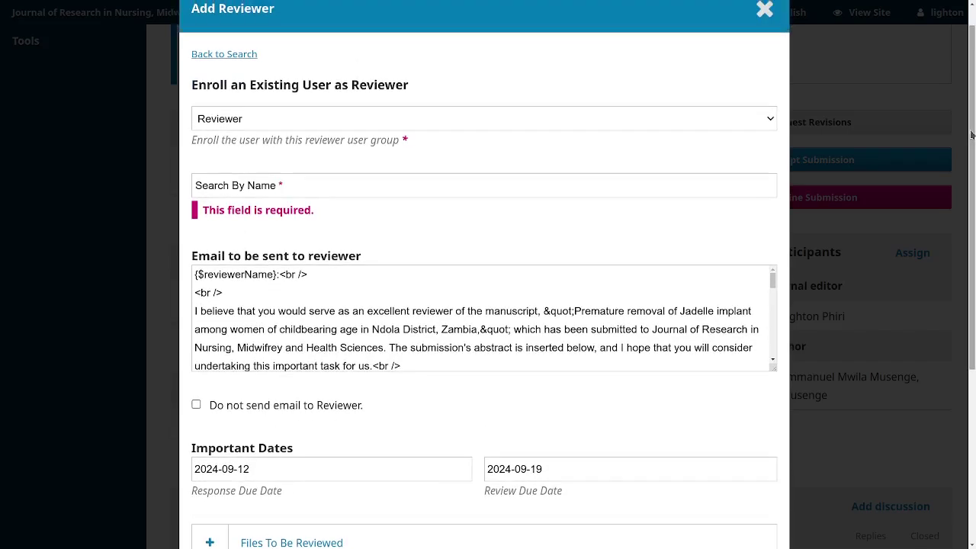
Step: Search for the intended existing user by name and send them the review request due 2024-09-12
{"action": "left_click", "coordinate": [265, 185]}
{"action": "type", "text": "pat"}
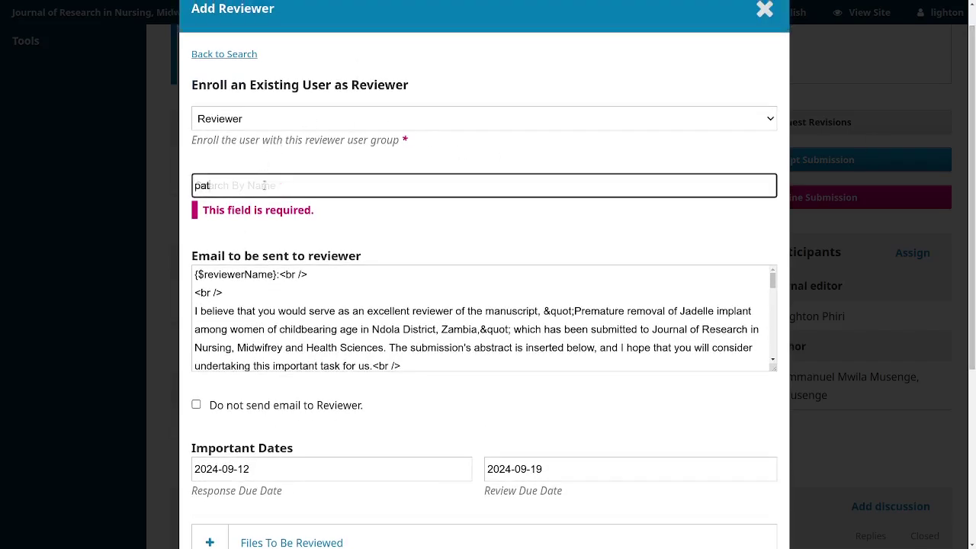
{"action": "type", "text": "ricia"}
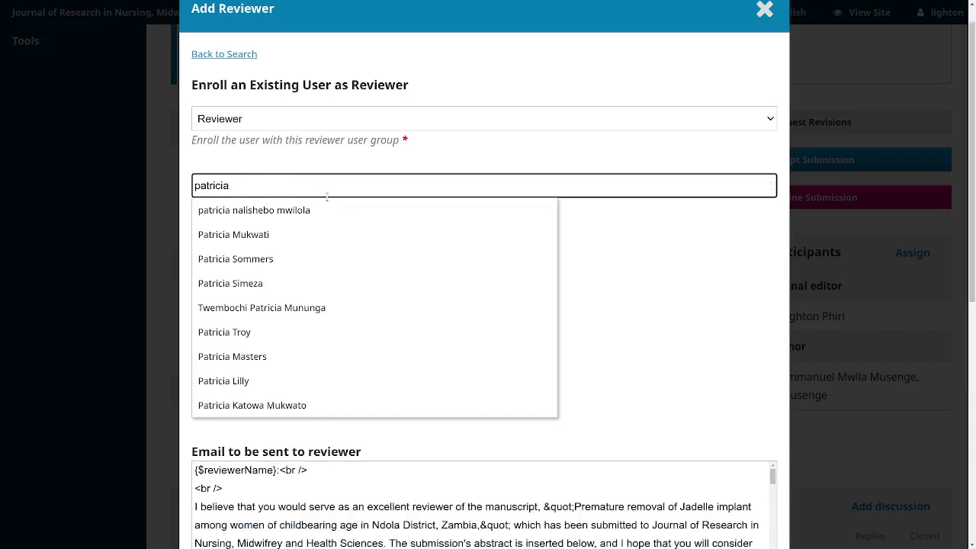
{"action": "key", "text": "Down"}
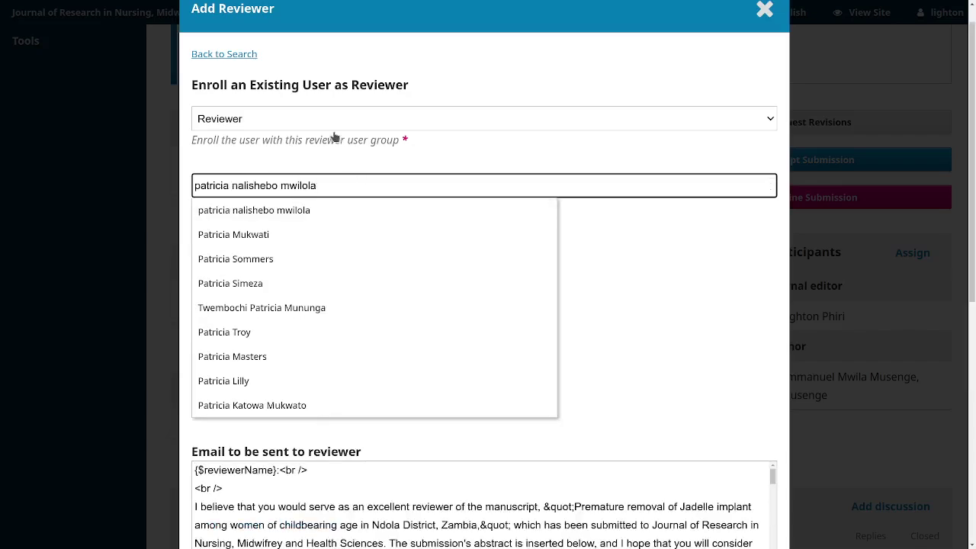
{"action": "left_click", "coordinate": [326, 147]}
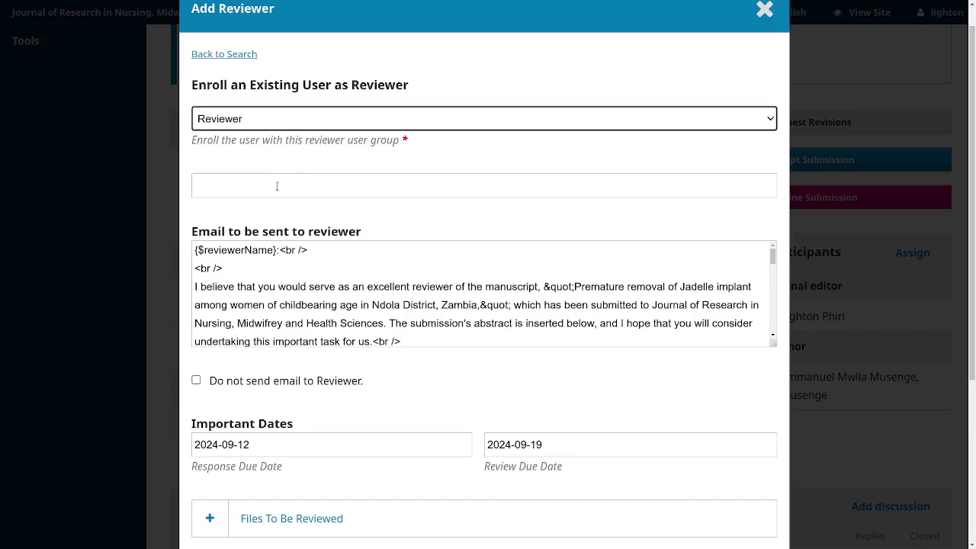
{"action": "left_click", "coordinate": [277, 185]}
{"action": "type", "text": "Patricia Mukwati"}
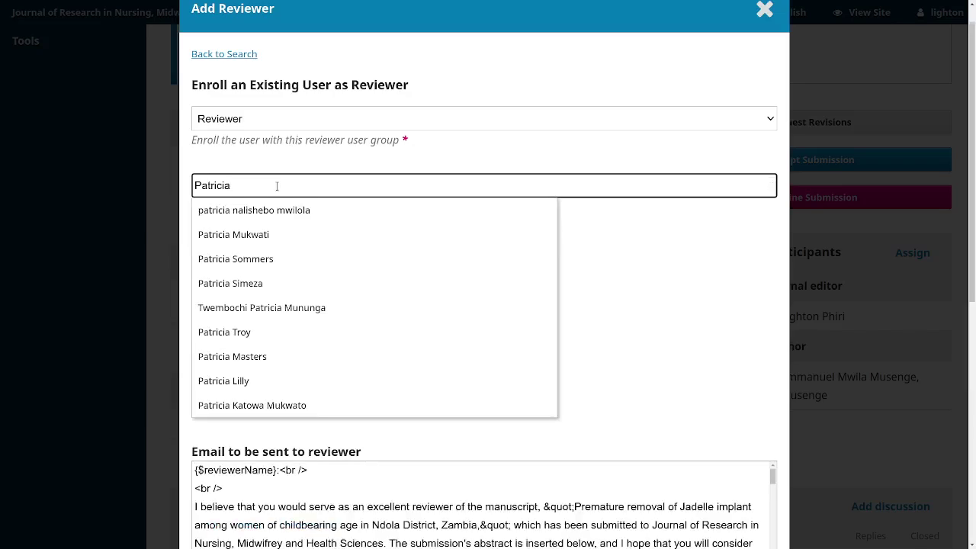
{"action": "left_click", "coordinate": [254, 235]}
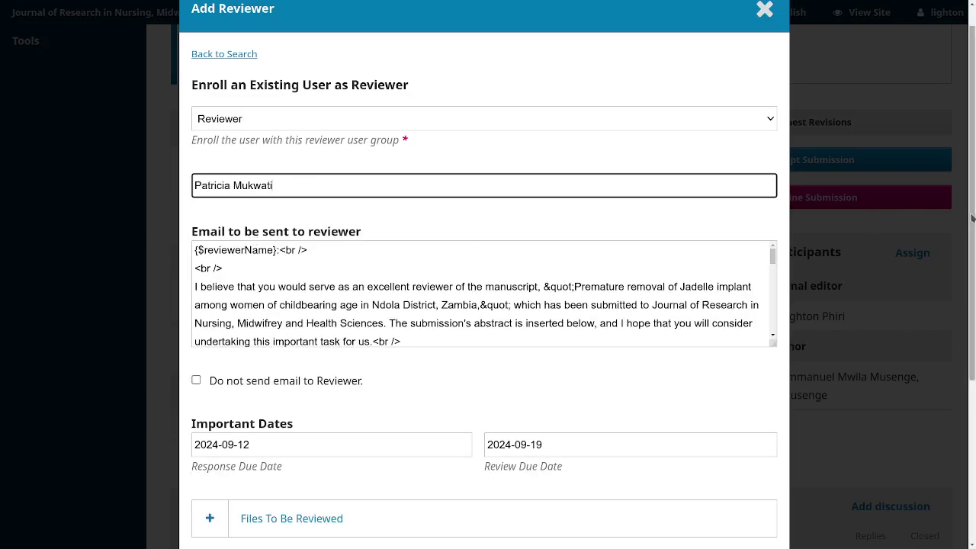
{"action": "left_click_drag", "start_coordinate": [967, 216], "coordinate": [974, 457]}
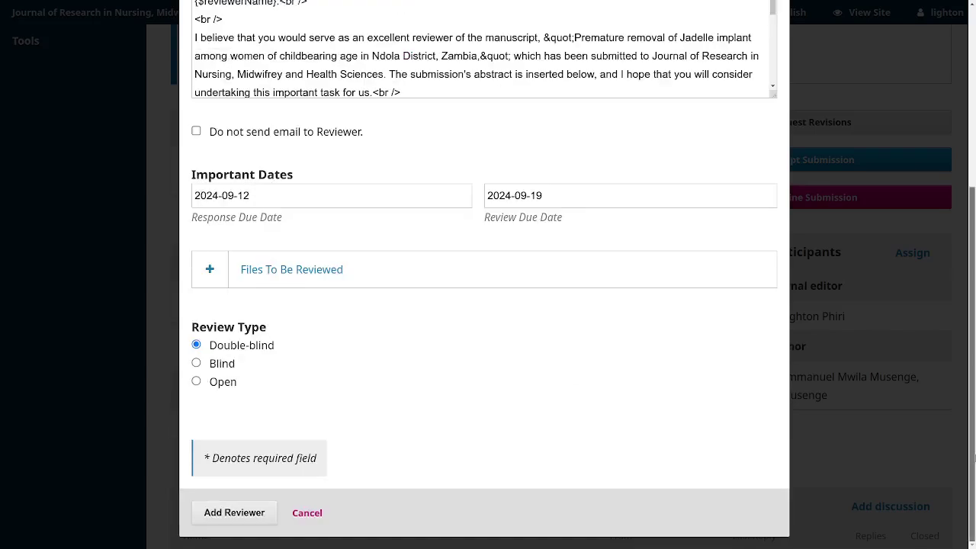
{"action": "left_click", "coordinate": [225, 514]}
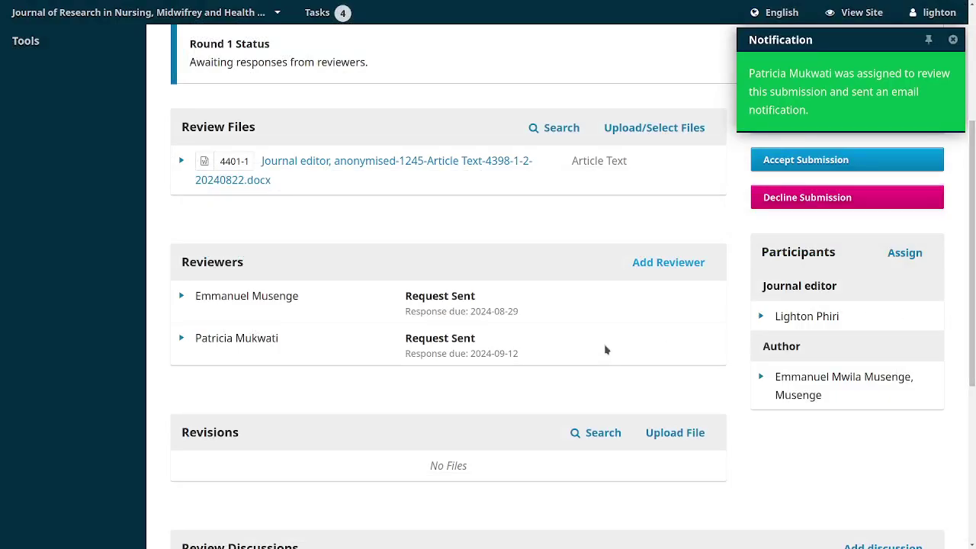
{"action": "left_click", "coordinate": [663, 262]}
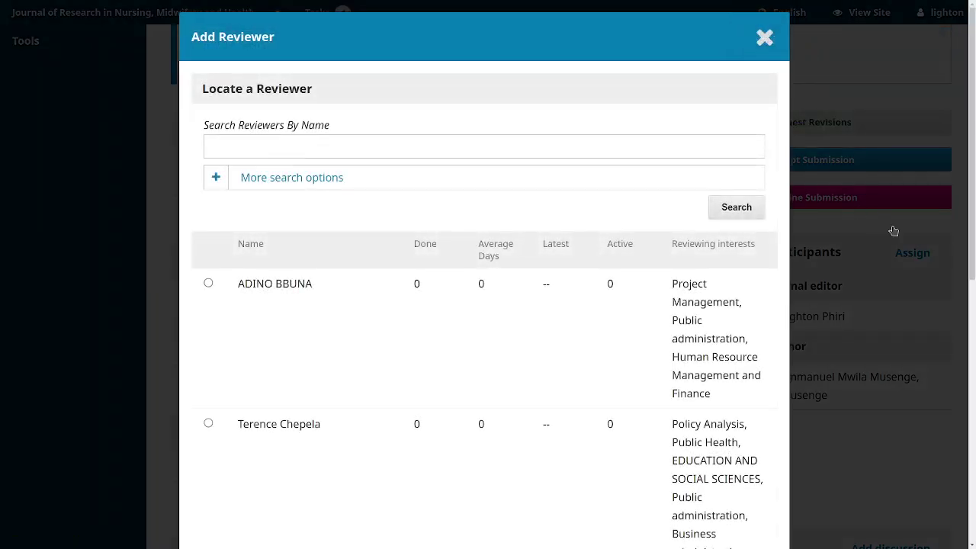
{"action": "scroll", "coordinate": [972, 229], "scroll_direction": "down", "scroll_amount": 3}
{"action": "left_click_drag", "start_coordinate": [973, 227], "coordinate": [973, 239]}
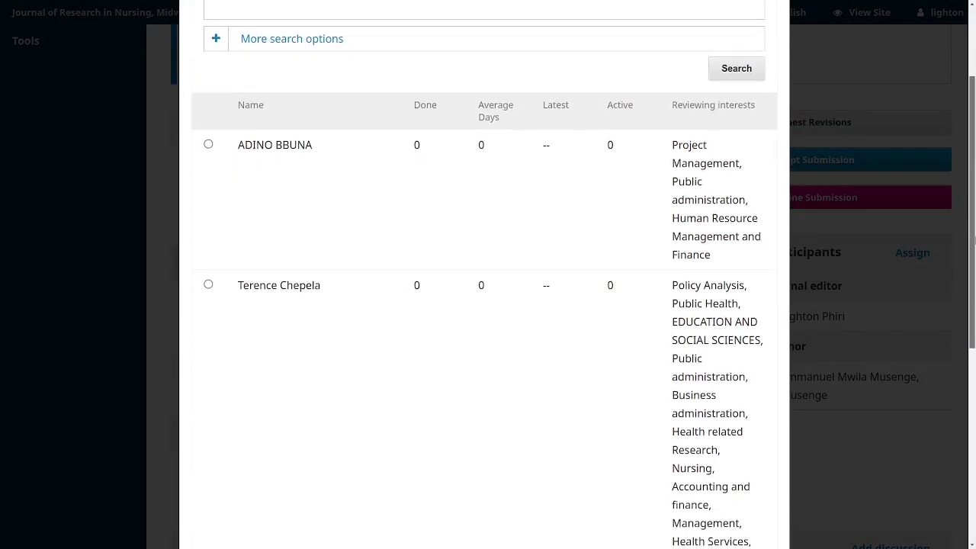
{"action": "scroll", "coordinate": [974, 239], "scroll_direction": "down", "scroll_amount": 2}
{"action": "scroll", "coordinate": [936, 117], "scroll_direction": "up", "scroll_amount": 4}
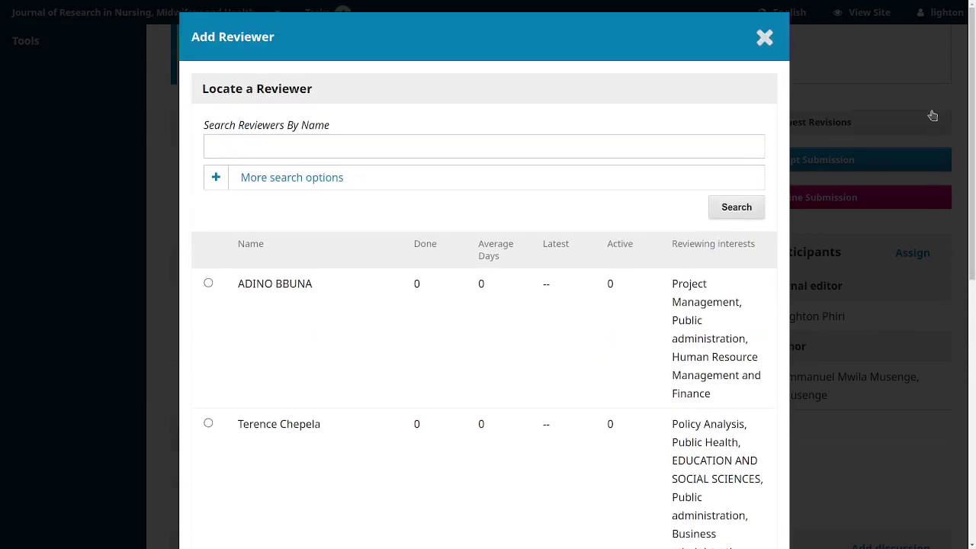
{"action": "key", "text": "alt+Tab"}
{"action": "key", "text": "alt+Tab"}
{"action": "key", "text": "alt+Tab"}
{"action": "key", "text": "alt+Tab"}
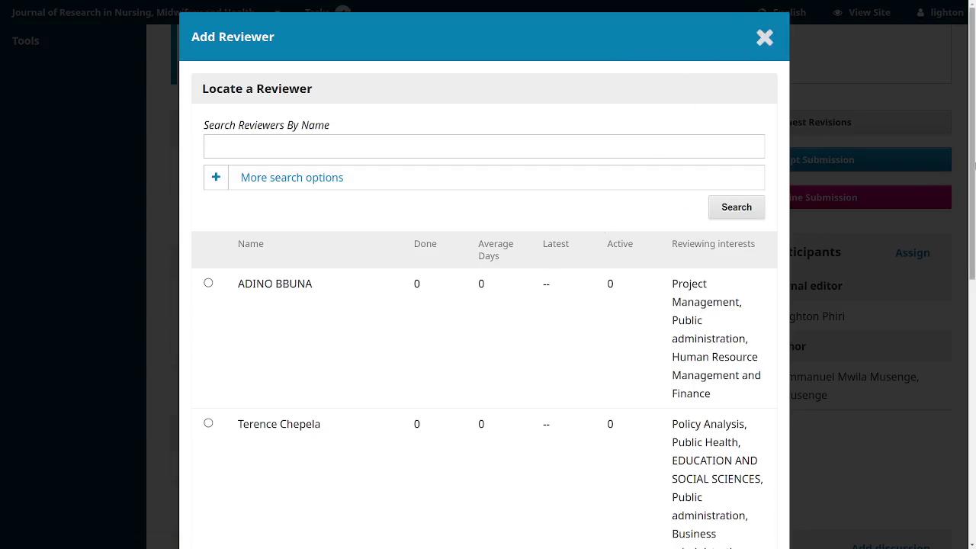
{"action": "scroll", "coordinate": [949, 204], "scroll_direction": "down", "scroll_amount": 3}
{"action": "scroll", "coordinate": [949, 205], "scroll_direction": "up", "scroll_amount": 3}
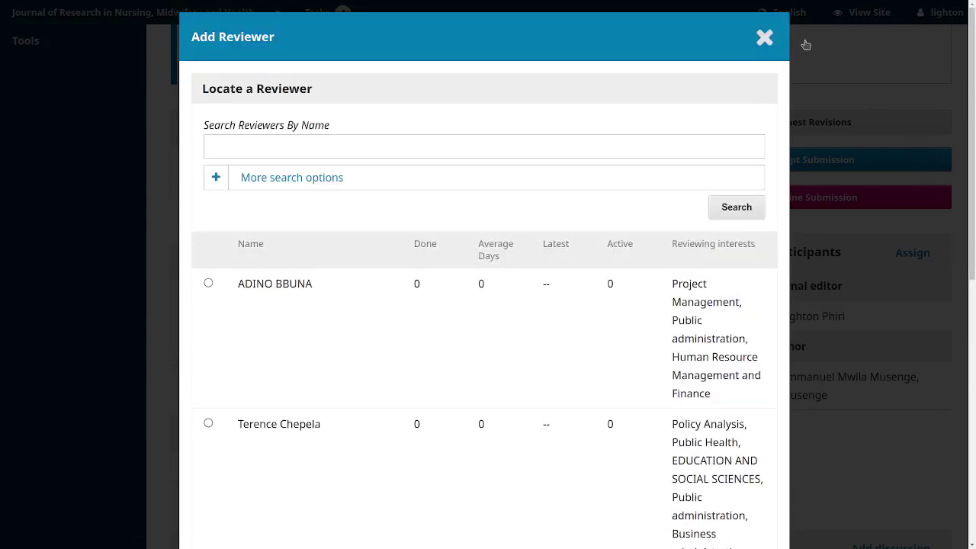
{"action": "left_click", "coordinate": [764, 38]}
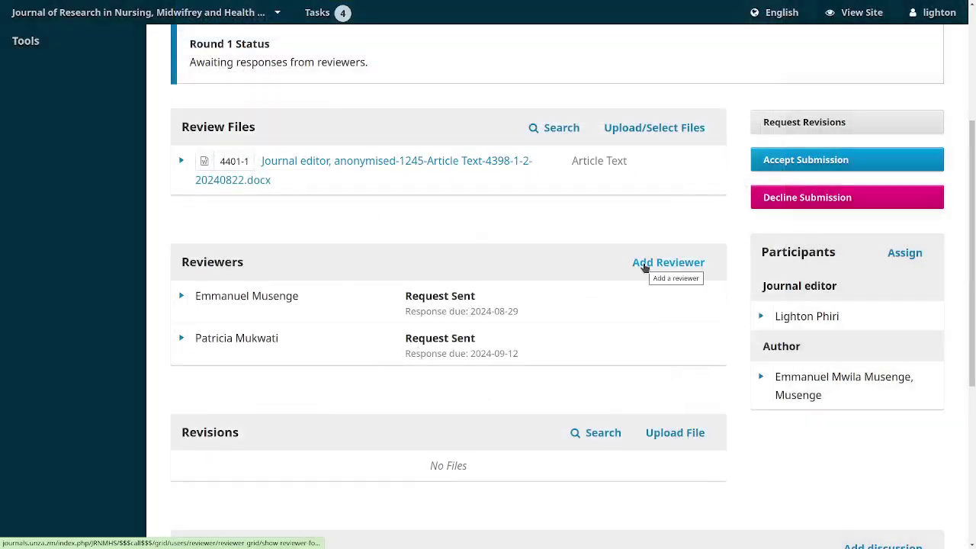
Step: Start adding another reviewer and bring up a blank Enroll Existing User form
{"action": "left_click", "coordinate": [644, 263]}
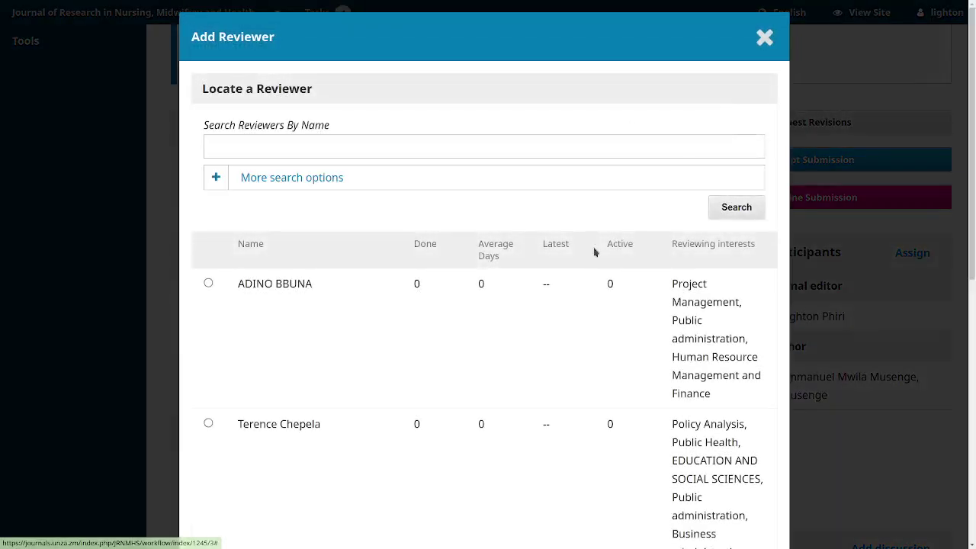
{"action": "left_click_drag", "start_coordinate": [968, 223], "coordinate": [973, 280]}
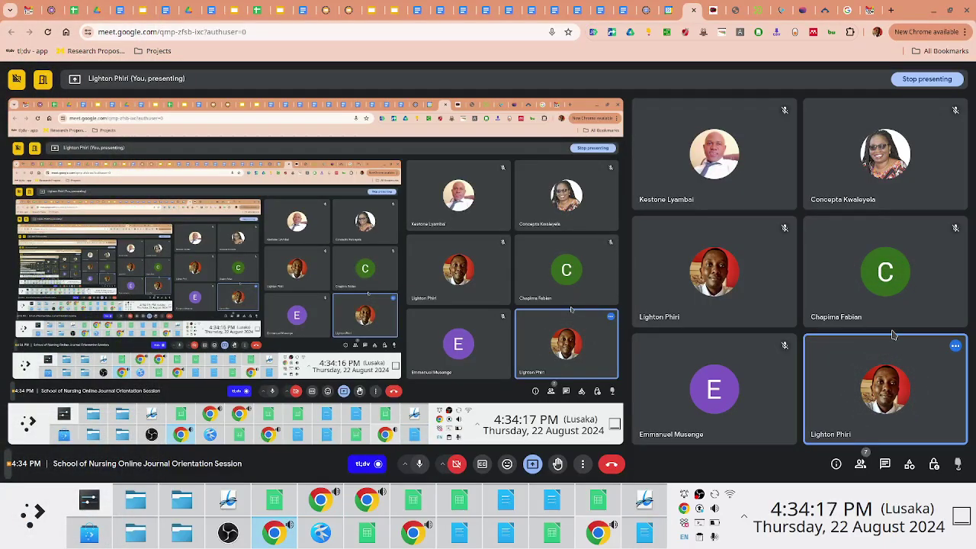
{"action": "key", "text": "alt+Tab"}
{"action": "key", "text": "alt+Tab"}
{"action": "key", "text": "alt+Tab"}
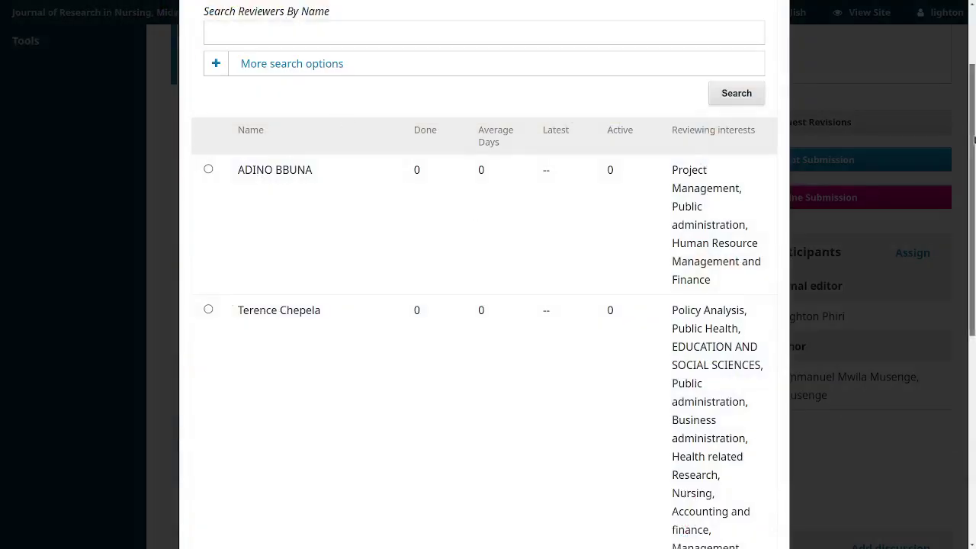
{"action": "left_click_drag", "start_coordinate": [972, 136], "coordinate": [972, 339]}
{"action": "left_click", "coordinate": [450, 519]}
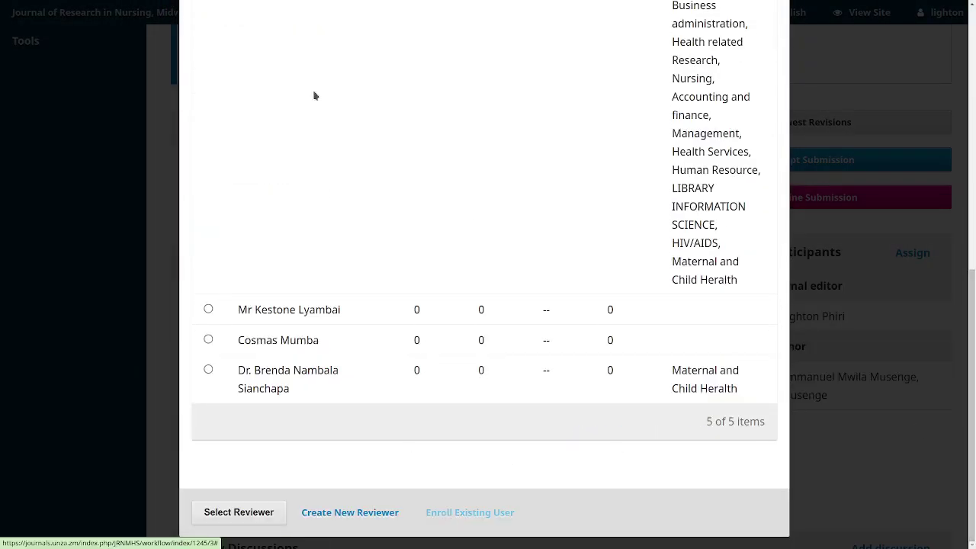
{"action": "key", "text": "alt+Tab"}
{"action": "key", "text": "alt+Tab"}
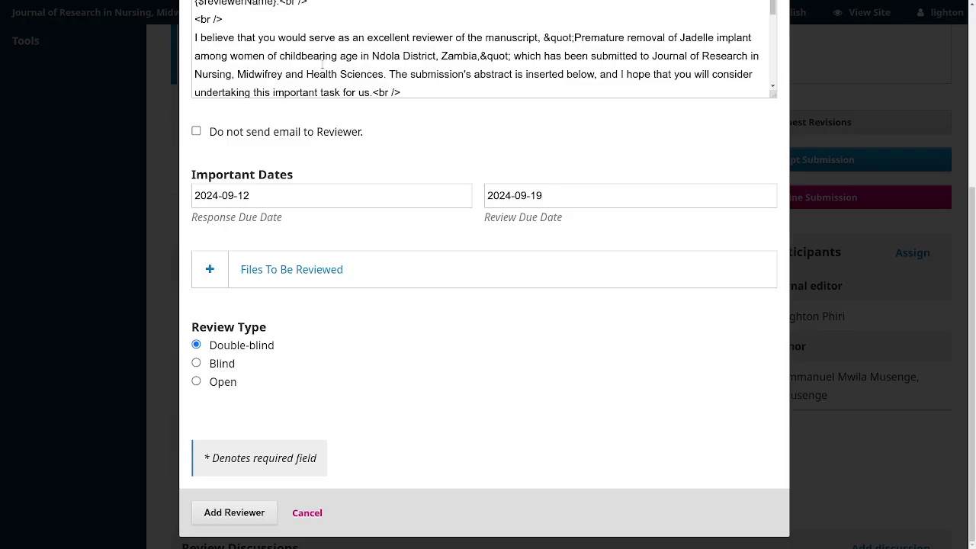
{"action": "key", "text": "alt+Tab"}
{"action": "left_click_drag", "start_coordinate": [972, 206], "coordinate": [955, 94]}
Step: After a failed name search, find the correct existing user and send them a review request due 2024-09-12
{"action": "left_click", "coordinate": [323, 122]}
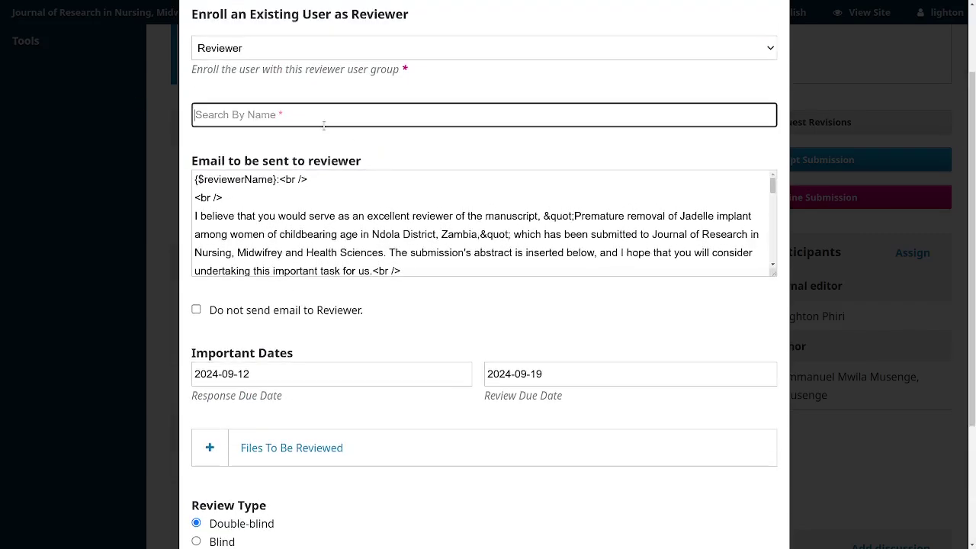
{"action": "type", "text": "Kestone"}
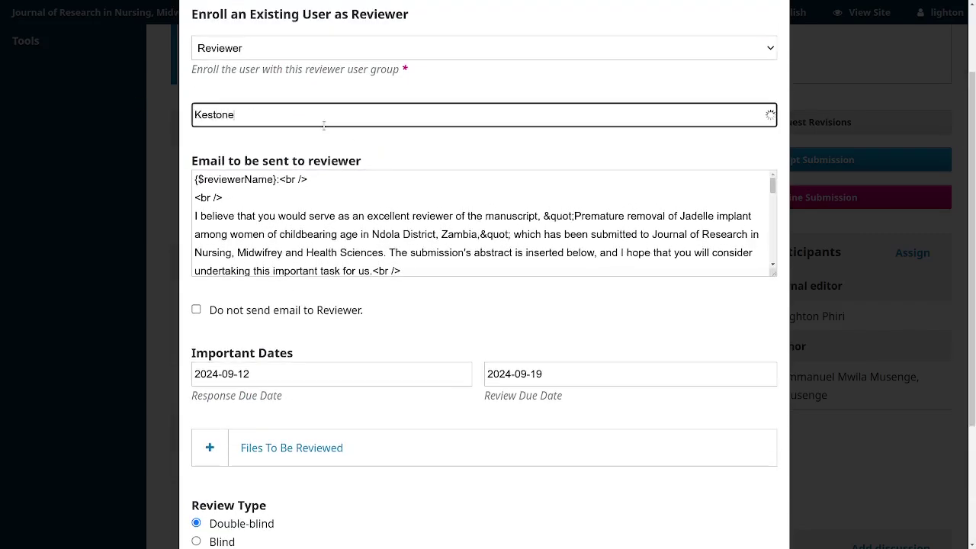
{"action": "left_click", "coordinate": [309, 134]}
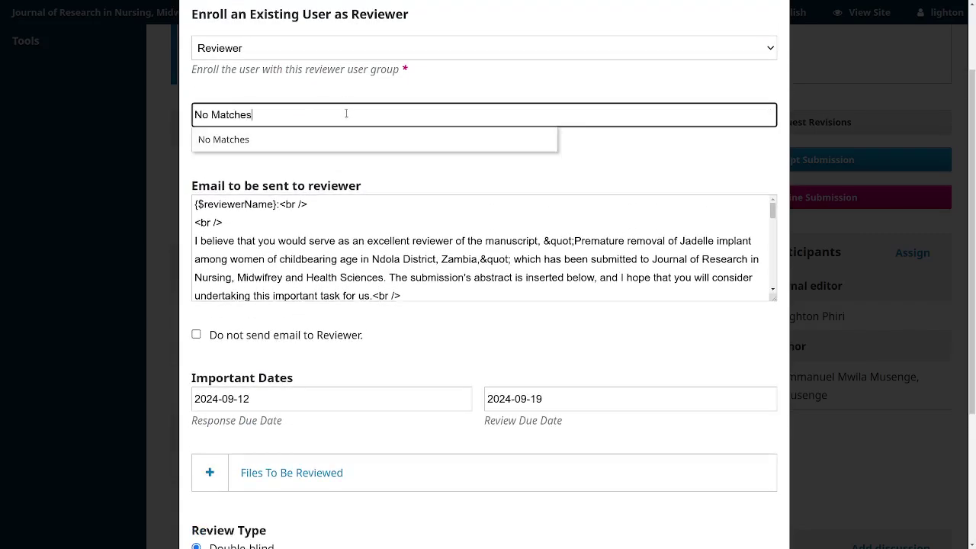
{"action": "left_click", "coordinate": [341, 93]}
{"action": "key", "text": "alt+Tab"}
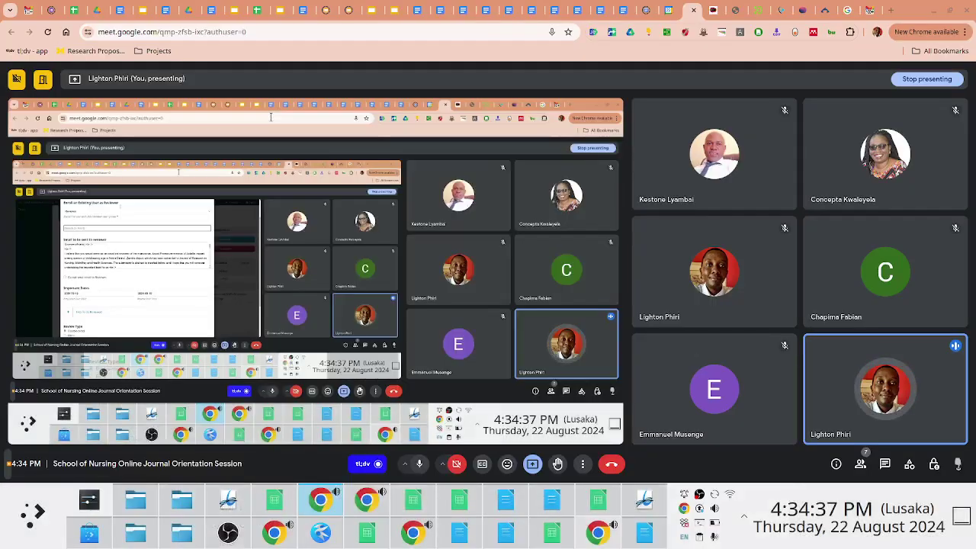
{"action": "key", "text": "alt+Tab"}
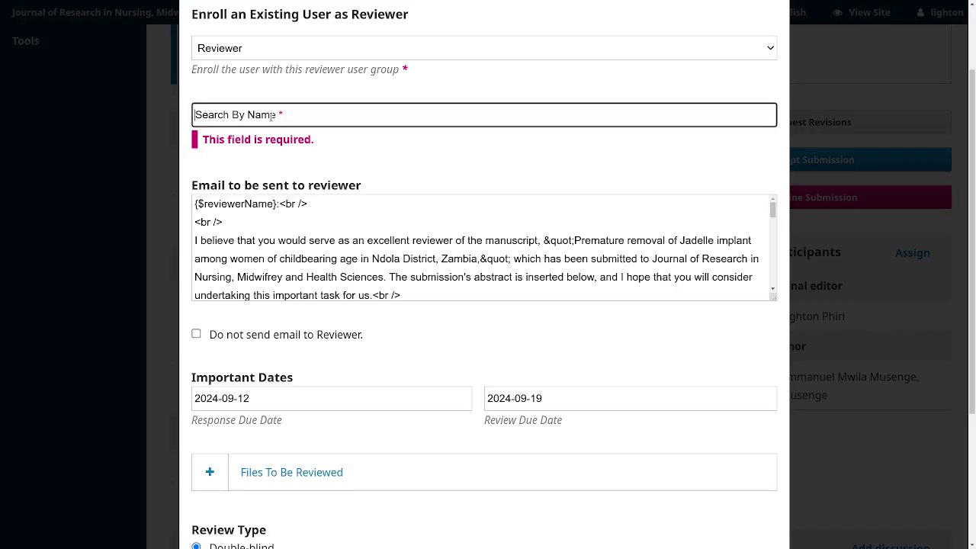
{"action": "type", "text": "Concepta Namukolo Kwaleyela"}
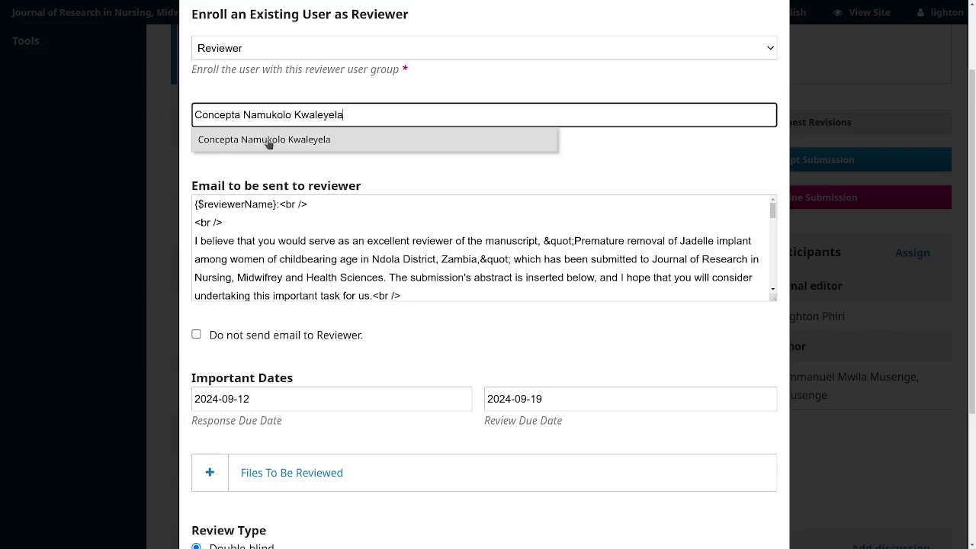
{"action": "left_click", "coordinate": [268, 140]}
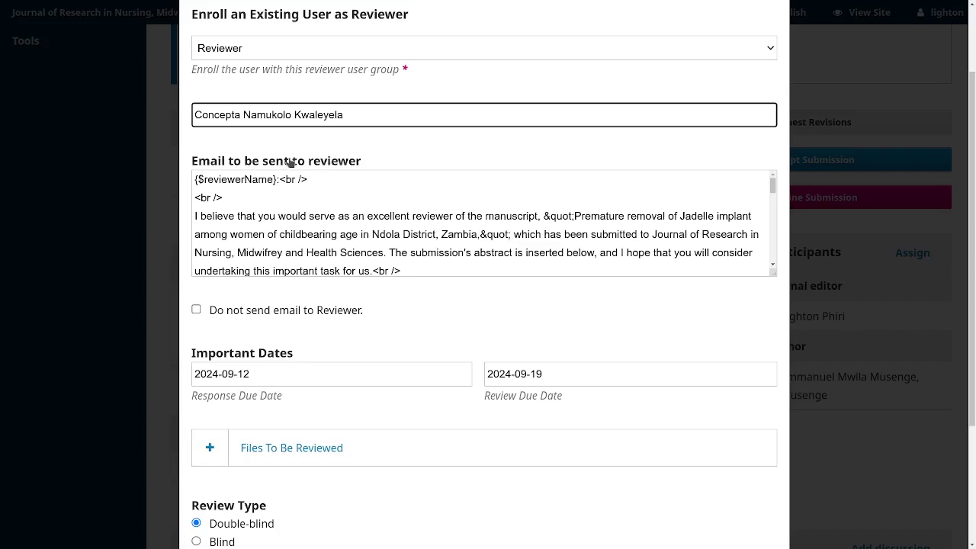
{"action": "left_click", "coordinate": [974, 227]}
{"action": "scroll", "coordinate": [975, 227], "scroll_direction": "down", "scroll_amount": 2}
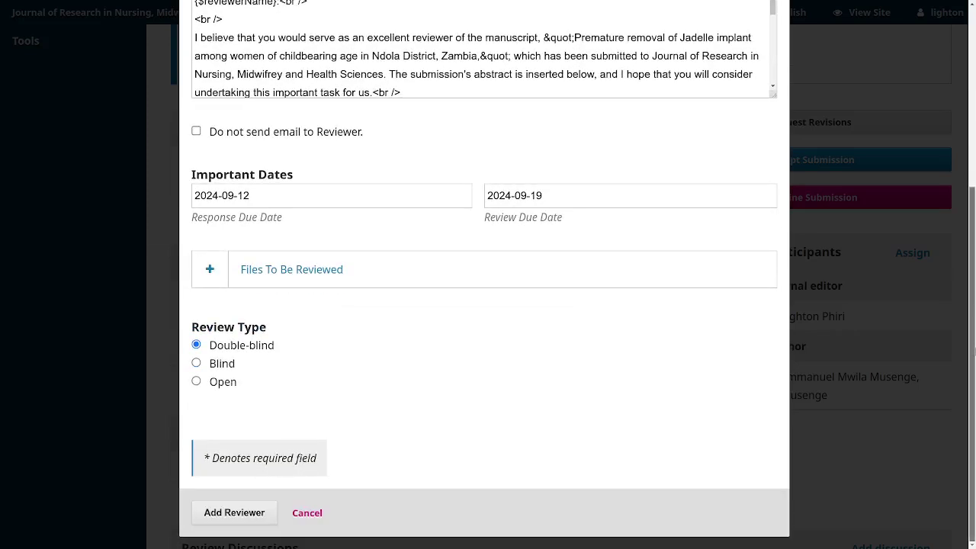
{"action": "left_click", "coordinate": [234, 515]}
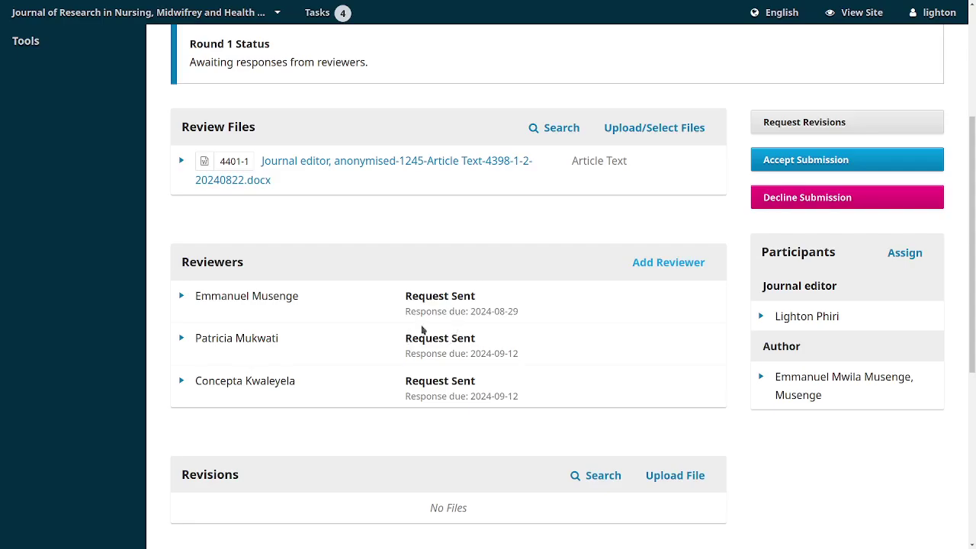
Step: Check the Request Sent status of the three reviewers in the Reviewers grid
{"action": "left_click_drag", "start_coordinate": [477, 299], "coordinate": [398, 297]}
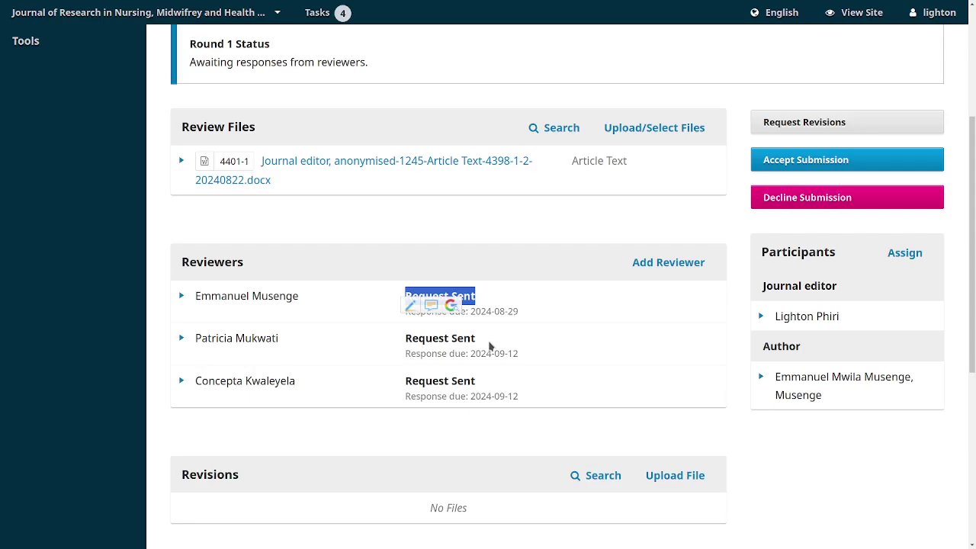
{"action": "left_click_drag", "start_coordinate": [490, 342], "coordinate": [395, 342]}
{"action": "left_click_drag", "start_coordinate": [485, 377], "coordinate": [372, 386]}
{"action": "left_click", "coordinate": [561, 316]}
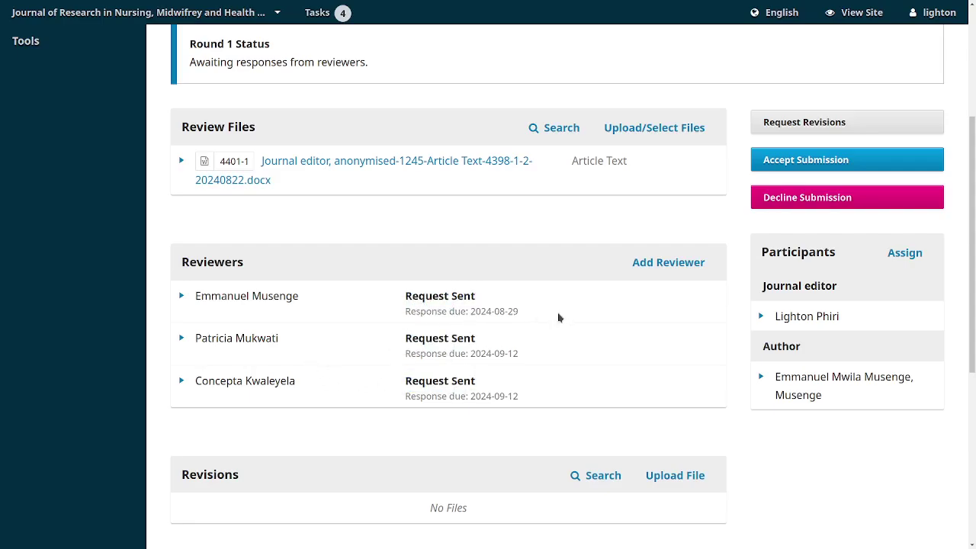
{"action": "key", "text": "alt+Tab"}
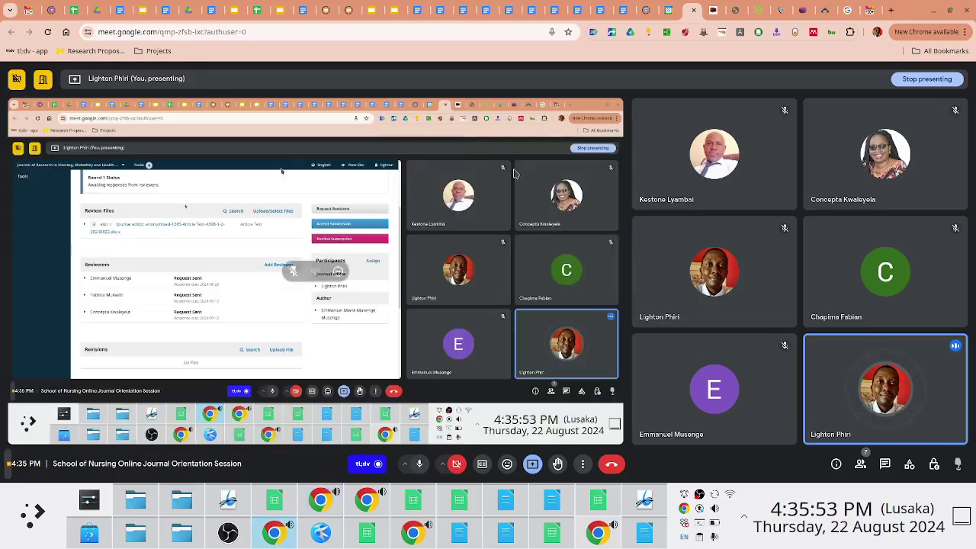
{"action": "key", "text": "alt+Tab"}
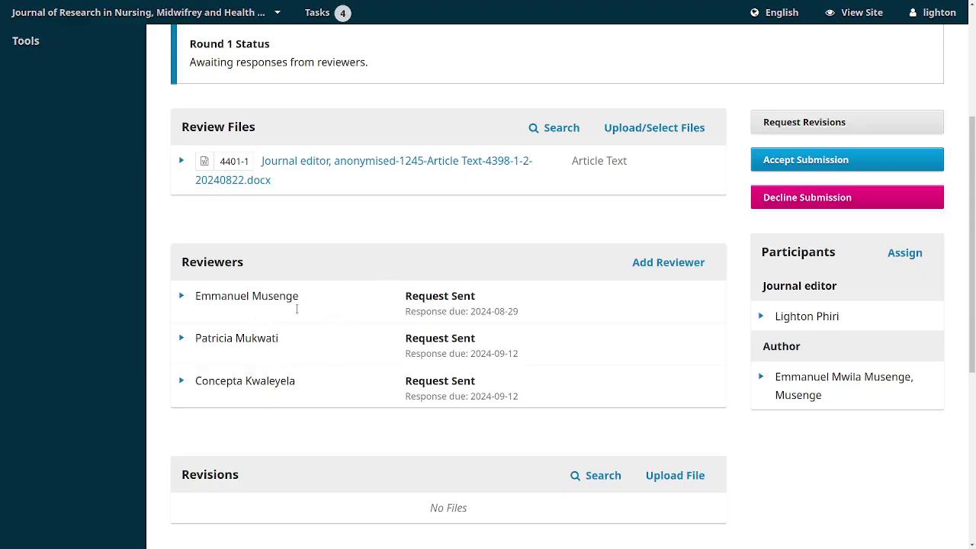
Step: Expand and collapse the first reviewer's row, then bring the Meet window forward
{"action": "left_click", "coordinate": [180, 298]}
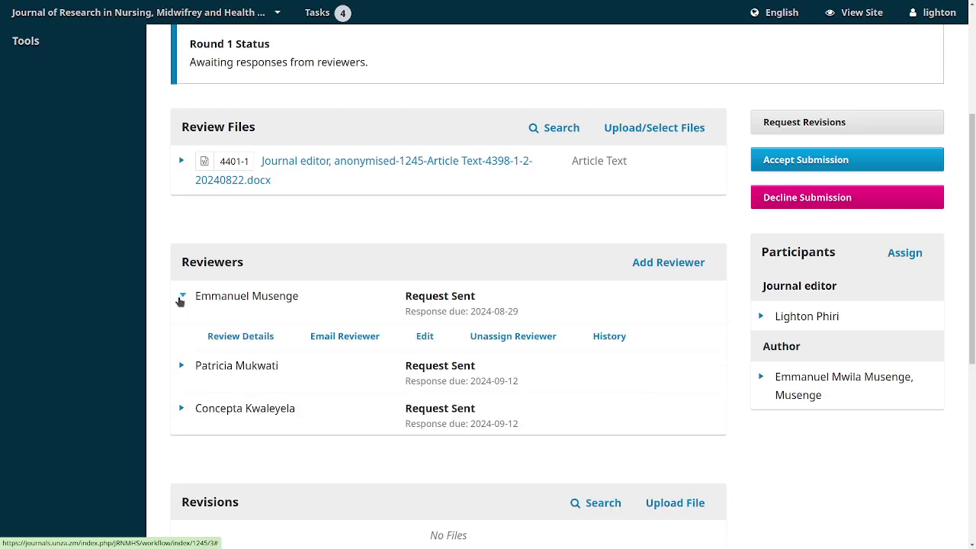
{"action": "left_click", "coordinate": [181, 297]}
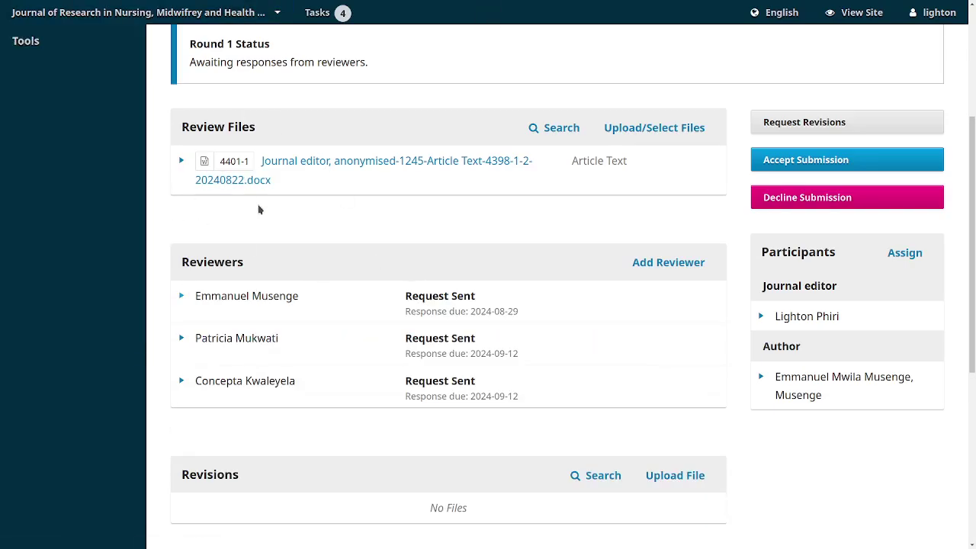
{"action": "key", "text": "alt+Tab"}
{"action": "key", "text": "alt+Tab"}
{"action": "key", "text": "alt+Tab"}
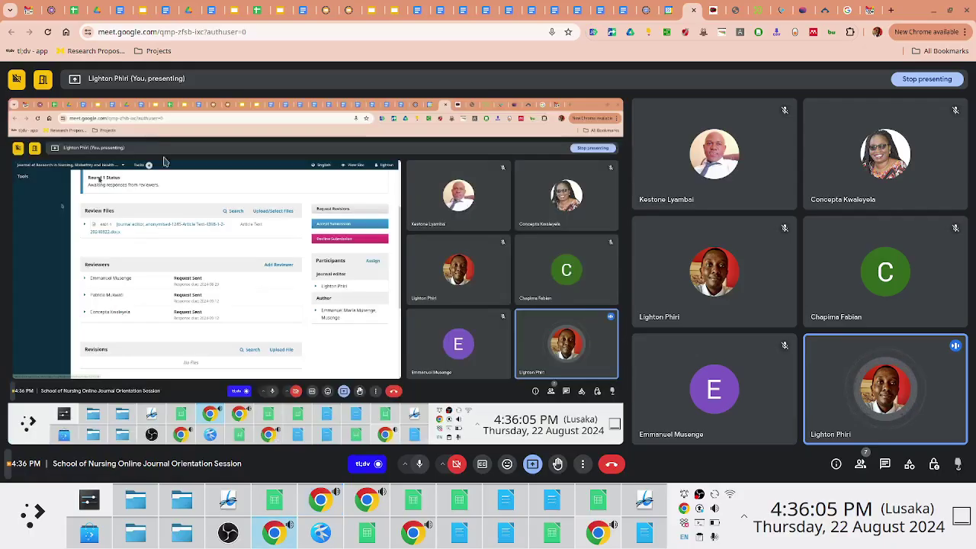
{"action": "key", "text": "alt+Tab"}
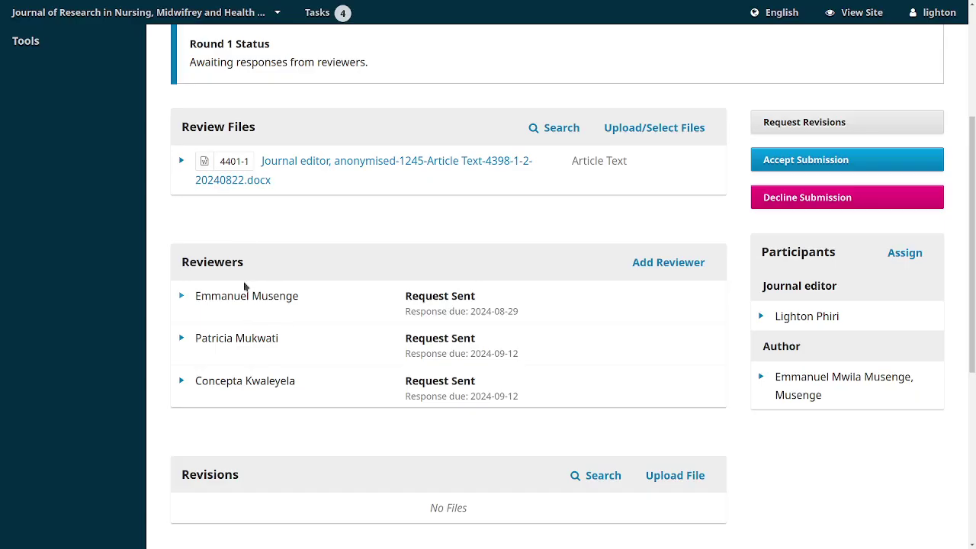
Step: Glance at the Tasks list, then review the reviewers' names and due dates
{"action": "left_click", "coordinate": [320, 13]}
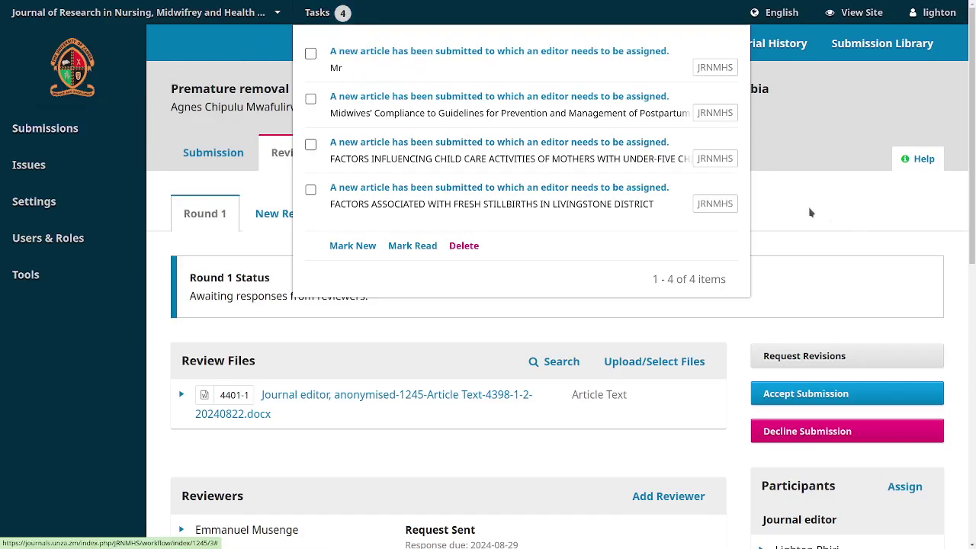
{"action": "left_click", "coordinate": [351, 14]}
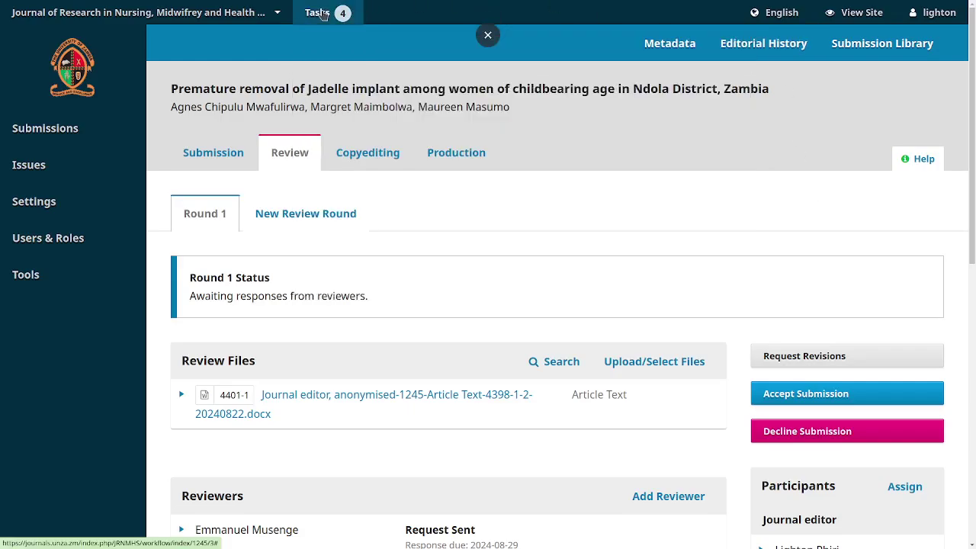
{"action": "left_click_drag", "start_coordinate": [973, 145], "coordinate": [972, 315]}
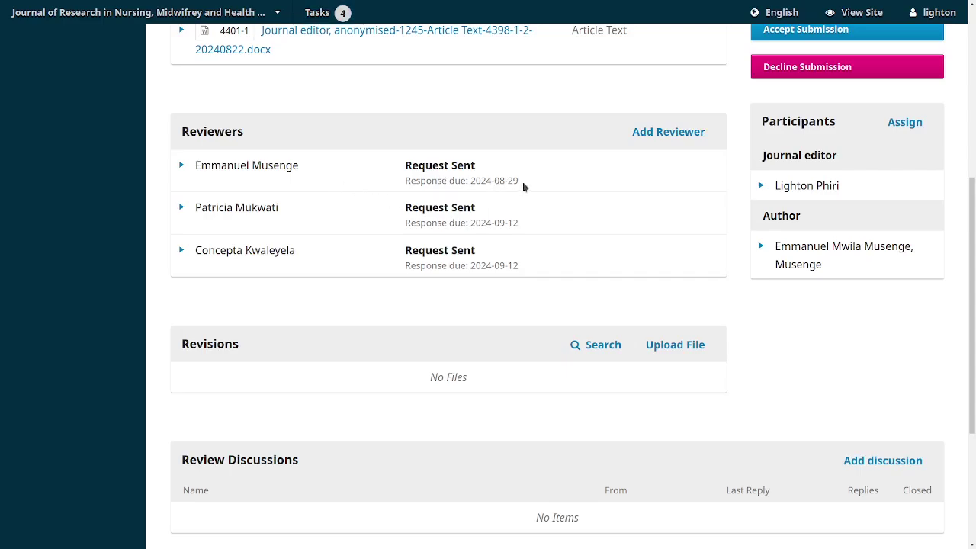
{"action": "left_click_drag", "start_coordinate": [523, 185], "coordinate": [496, 183]}
{"action": "triple_click", "coordinate": [497, 196]}
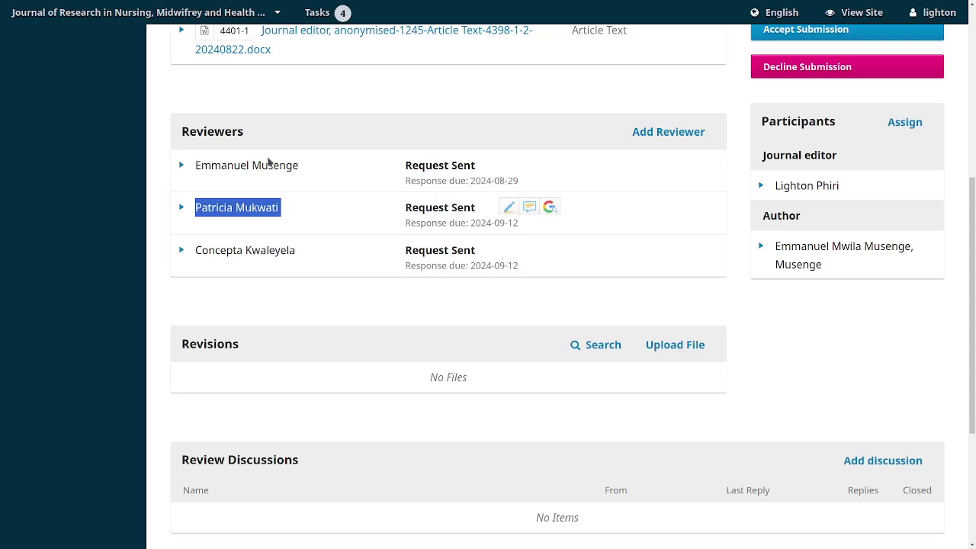
Step: Expand the first reviewer's row to show its assignment actions
{"action": "left_click", "coordinate": [183, 166]}
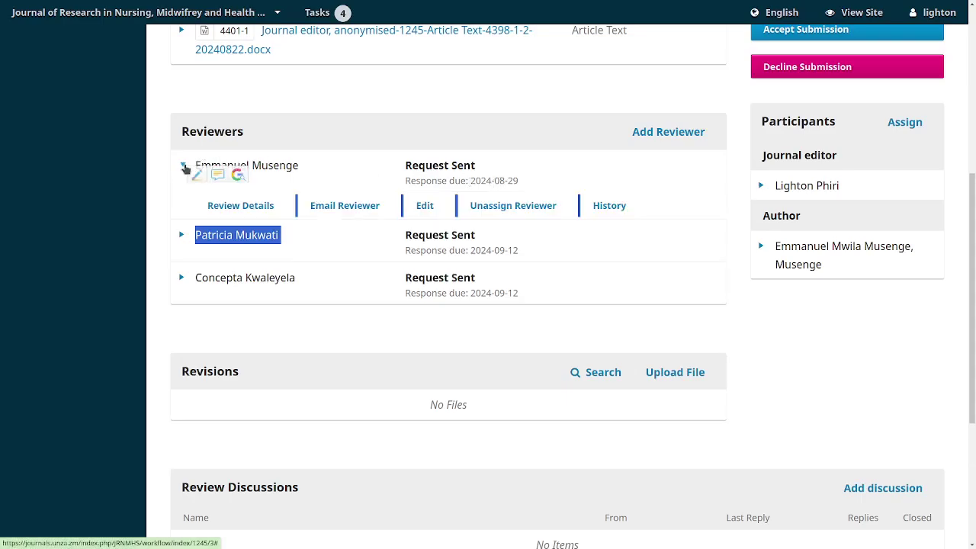
{"action": "left_click", "coordinate": [183, 167]}
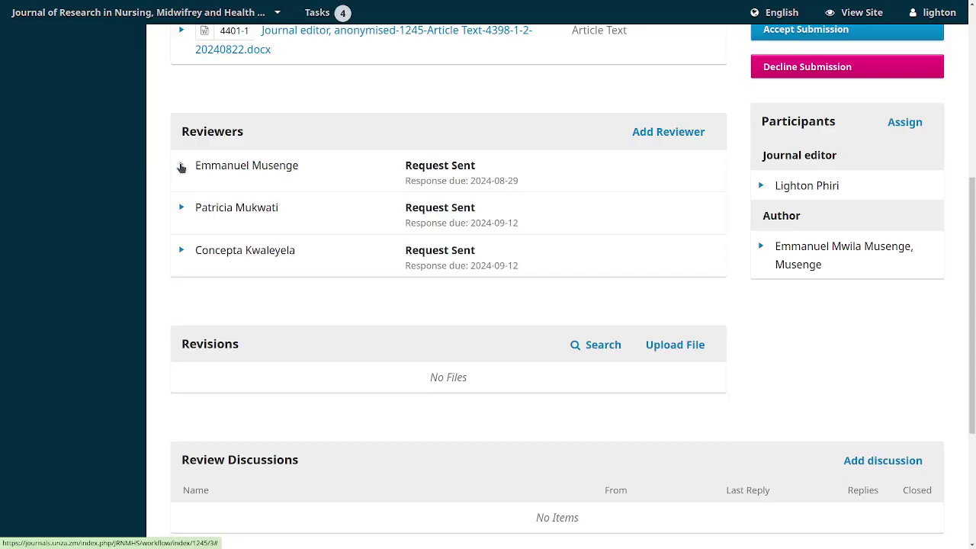
{"action": "left_click", "coordinate": [181, 167]}
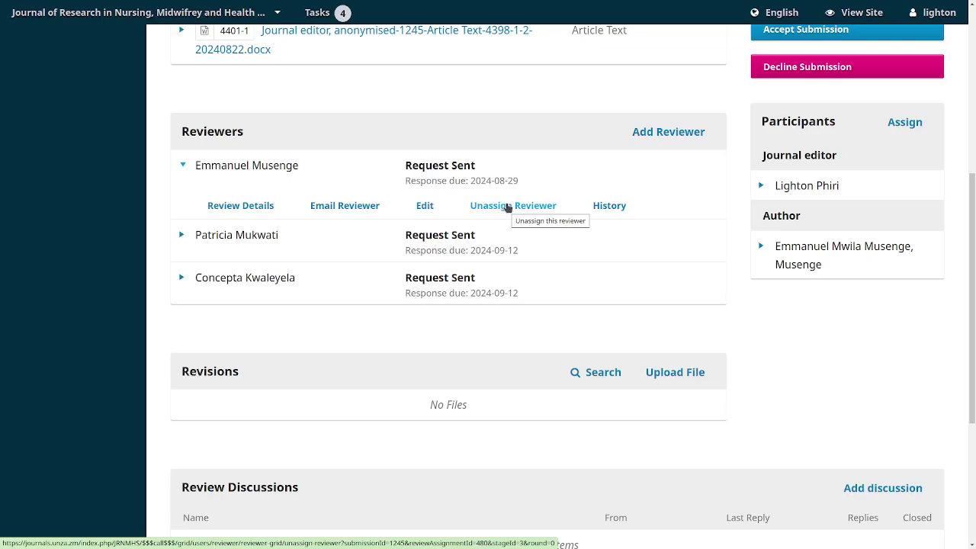
Step: Email the first reviewer, subject 'About XXXX', asking whether they need more time to decide
{"action": "left_click", "coordinate": [358, 213]}
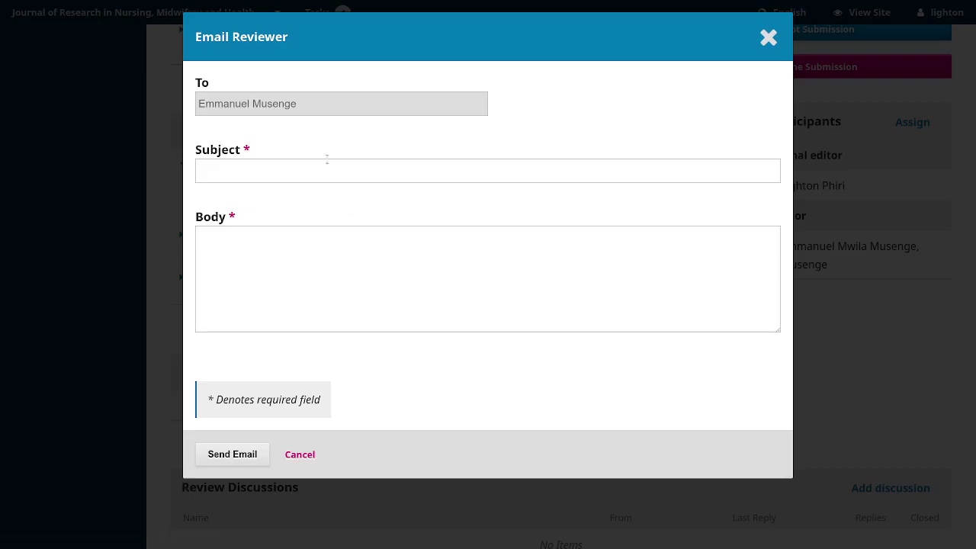
{"action": "left_click", "coordinate": [319, 166]}
{"action": "type", "text": "Abou"}
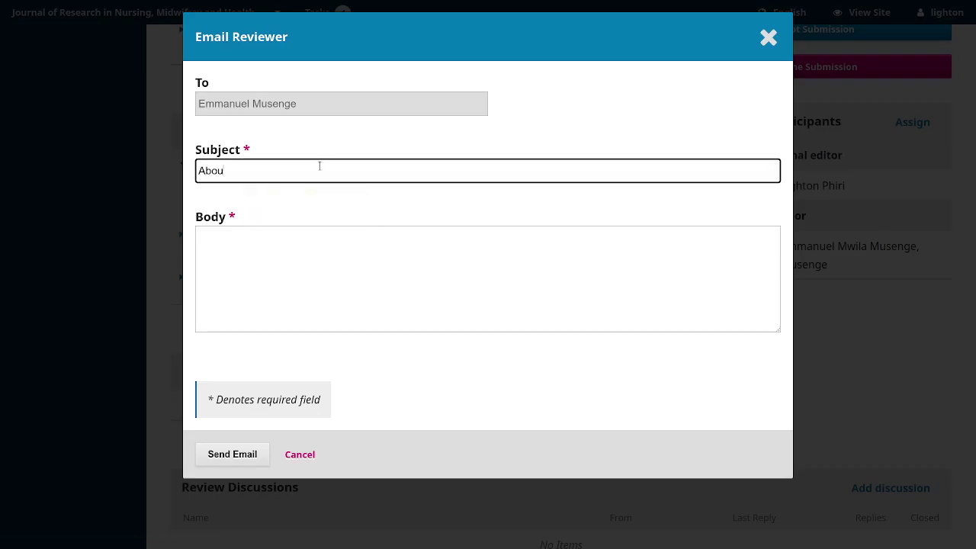
{"action": "type", "text": "t XXXX Review"}
{"action": "key", "text": "Tab"}
{"action": "type", "text": "We have no"}
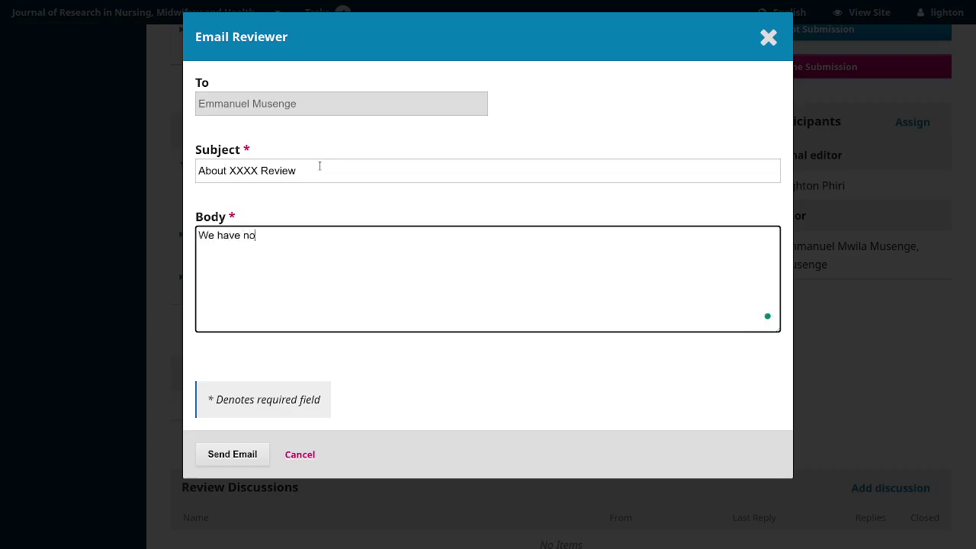
{"action": "type", "text": "t heard from you regarding"}
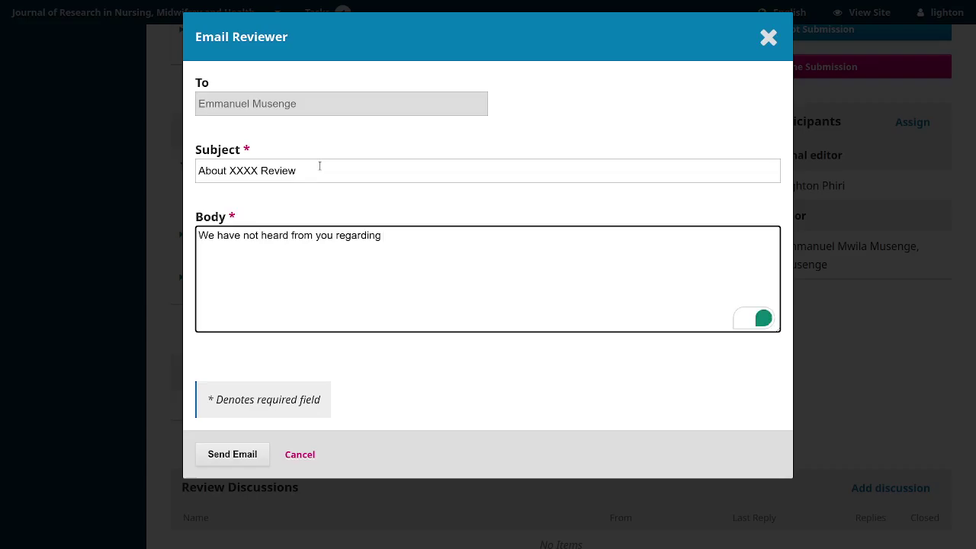
{"action": "type", "text": " you being assign"}
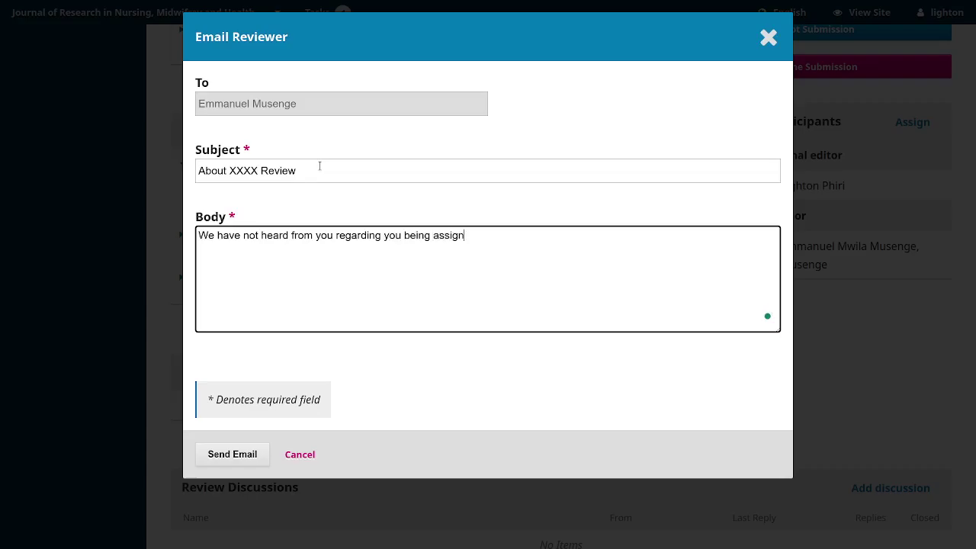
{"action": "type", "text": "ed a potential reviewer, can y"}
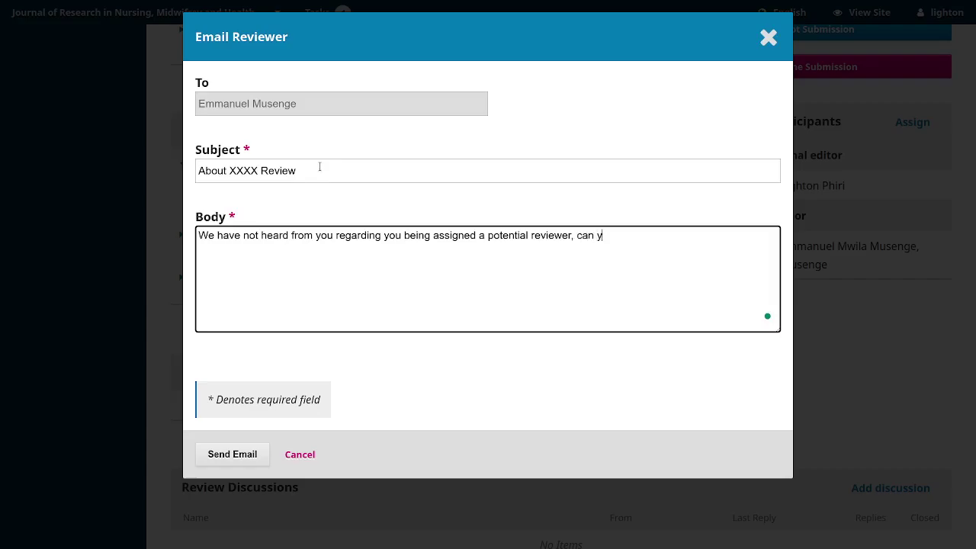
{"action": "type", "text": "ou please confirm if you nee"}
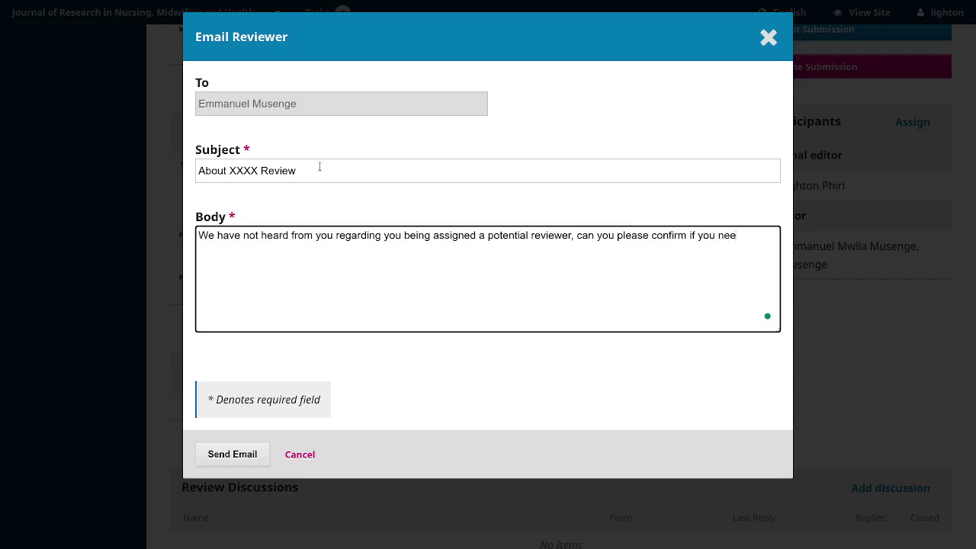
{"action": "type", "text": "d more time to decide?"}
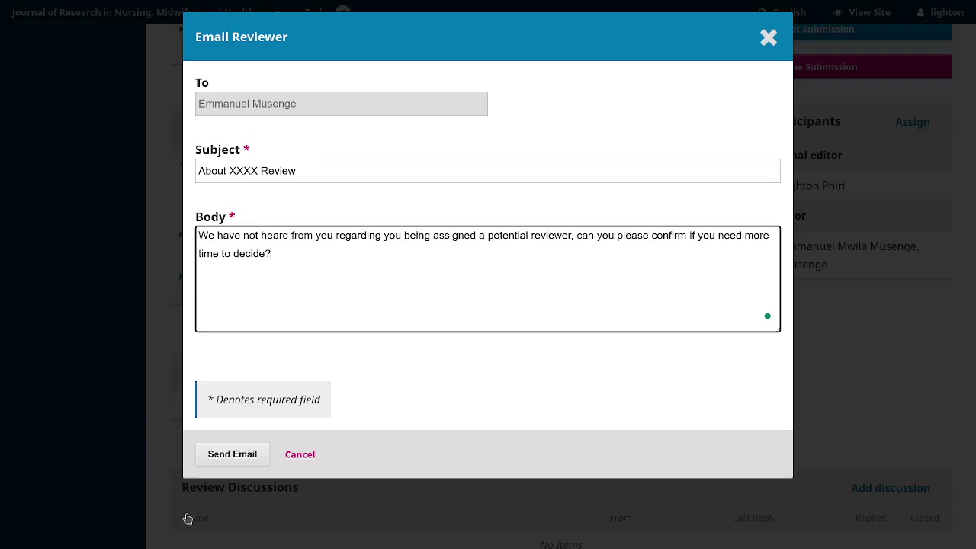
{"action": "left_click", "coordinate": [228, 460]}
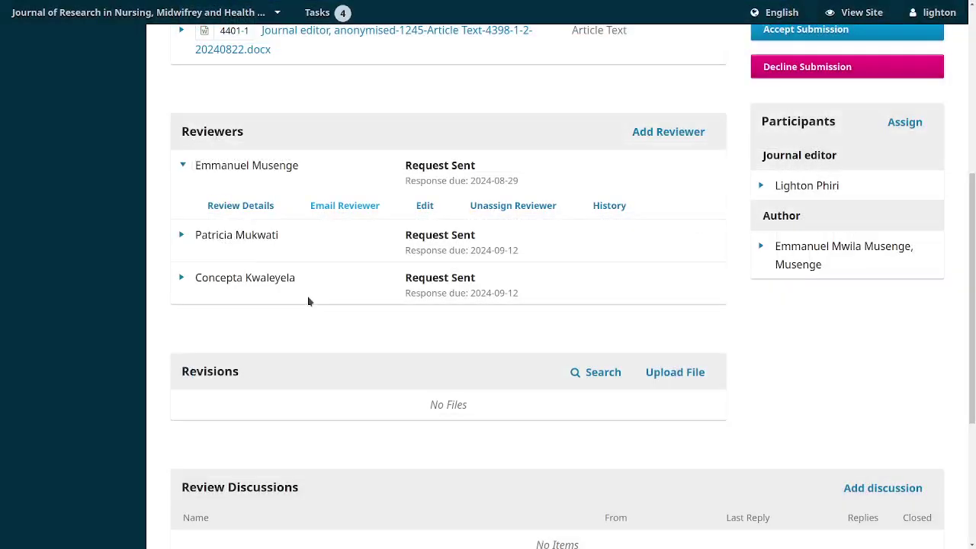
{"action": "key", "text": "alt+Tab"}
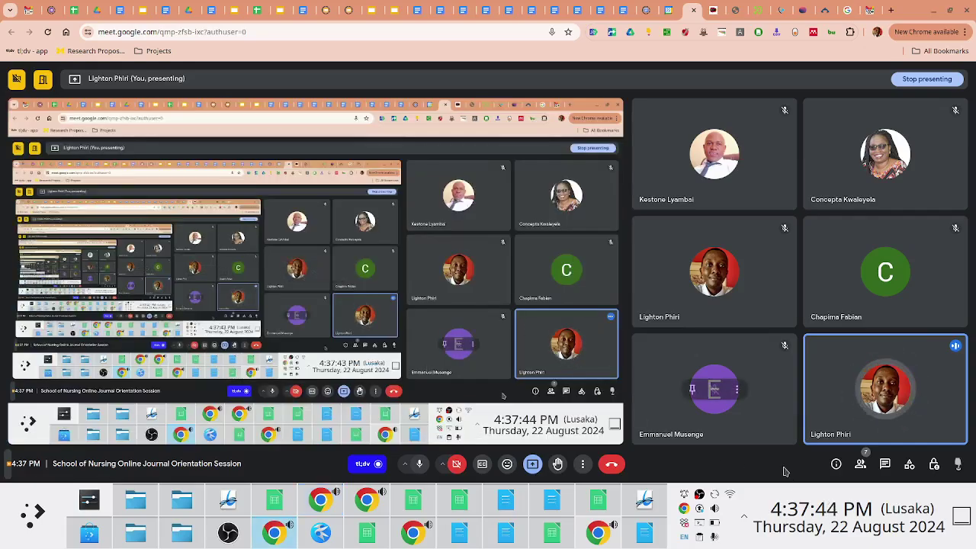
{"action": "key", "text": "alt+Tab"}
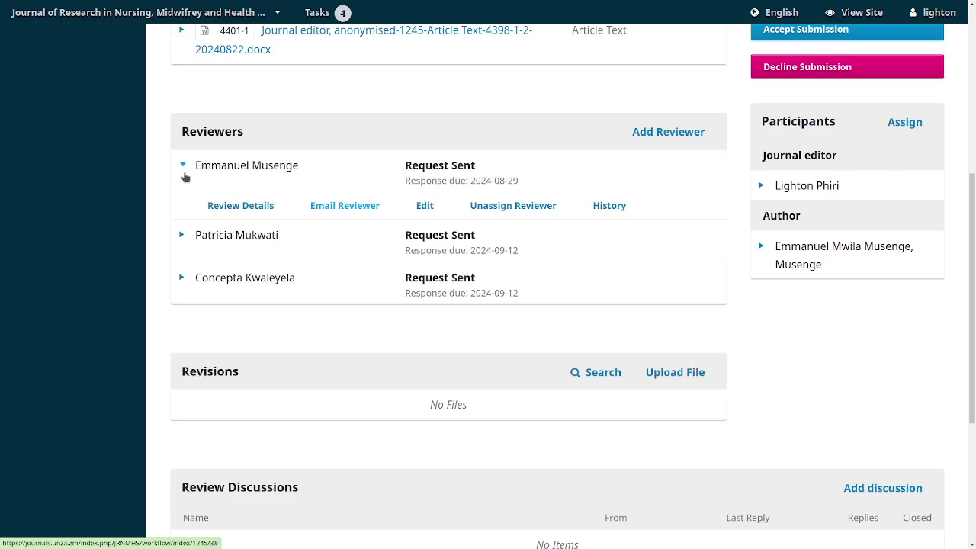
{"action": "left_click", "coordinate": [601, 211]}
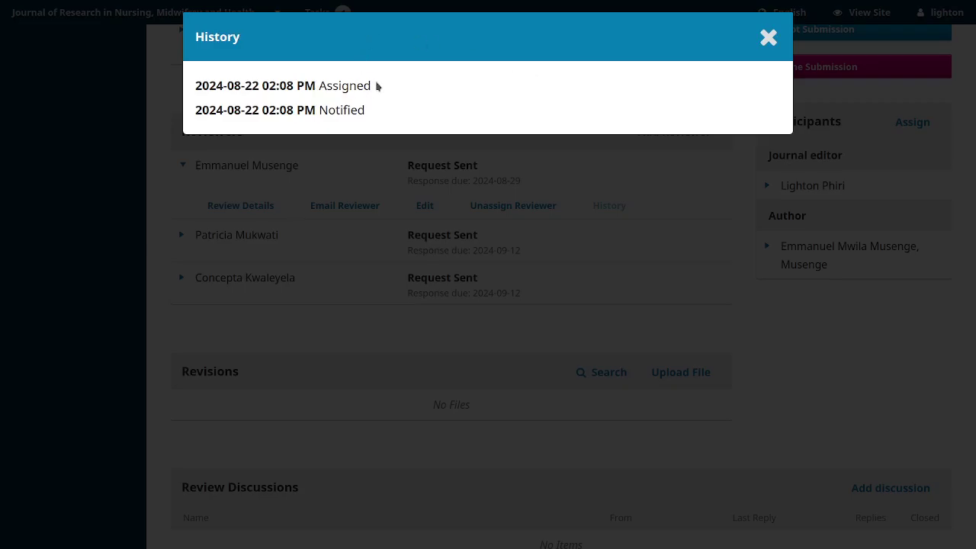
{"action": "left_click_drag", "start_coordinate": [372, 85], "coordinate": [234, 86]}
{"action": "left_click_drag", "start_coordinate": [367, 110], "coordinate": [194, 109]}
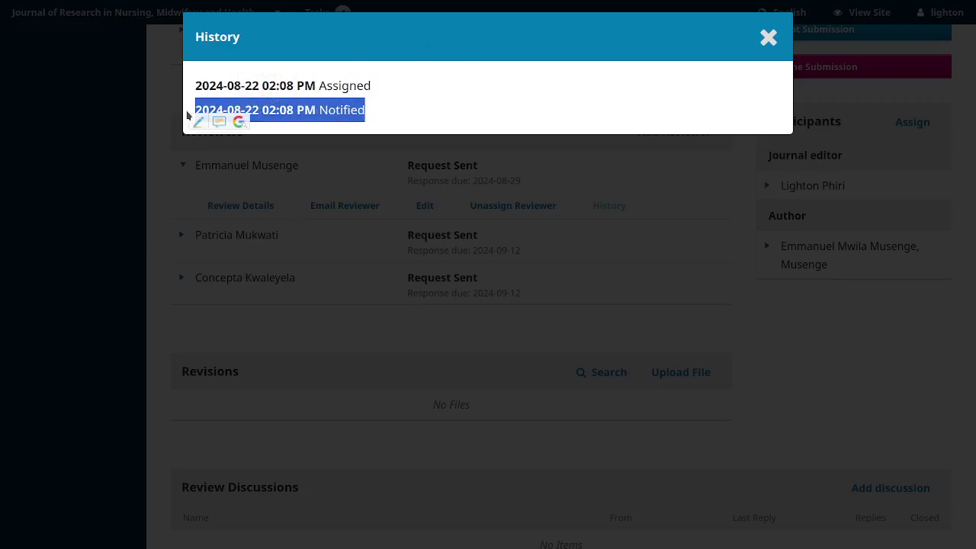
{"action": "left_click", "coordinate": [768, 37]}
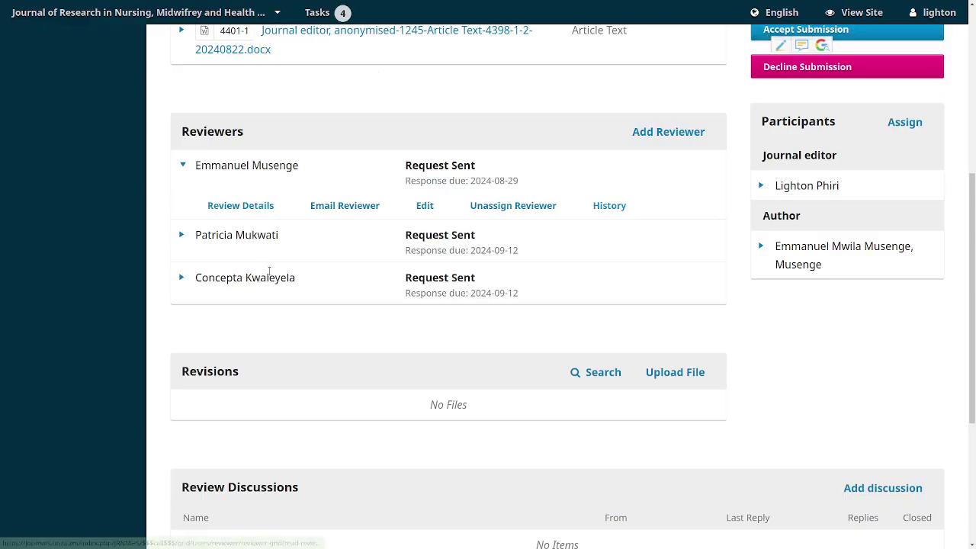
Step: Collapse the first reviewer's row and open the Enroll Existing User reviewer form
{"action": "left_click", "coordinate": [184, 166]}
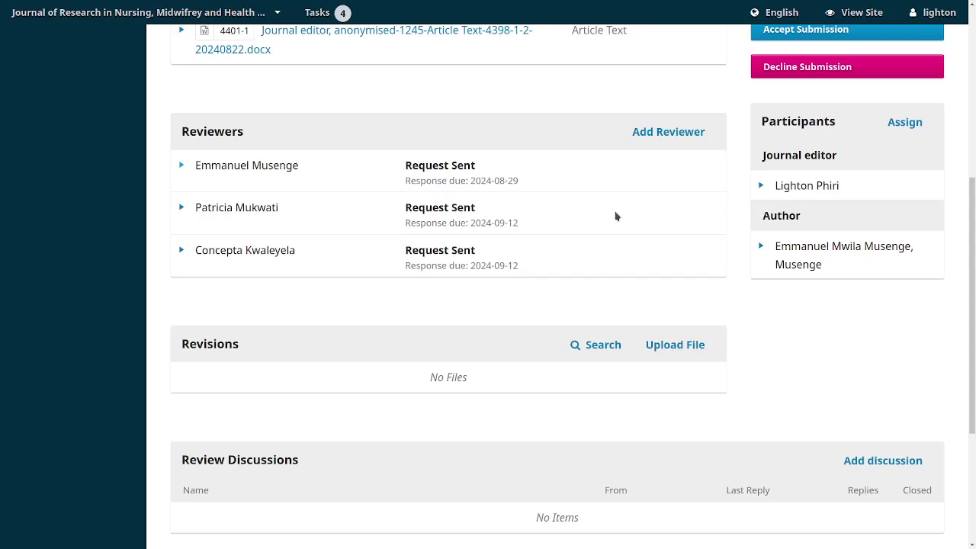
{"action": "left_click", "coordinate": [649, 133]}
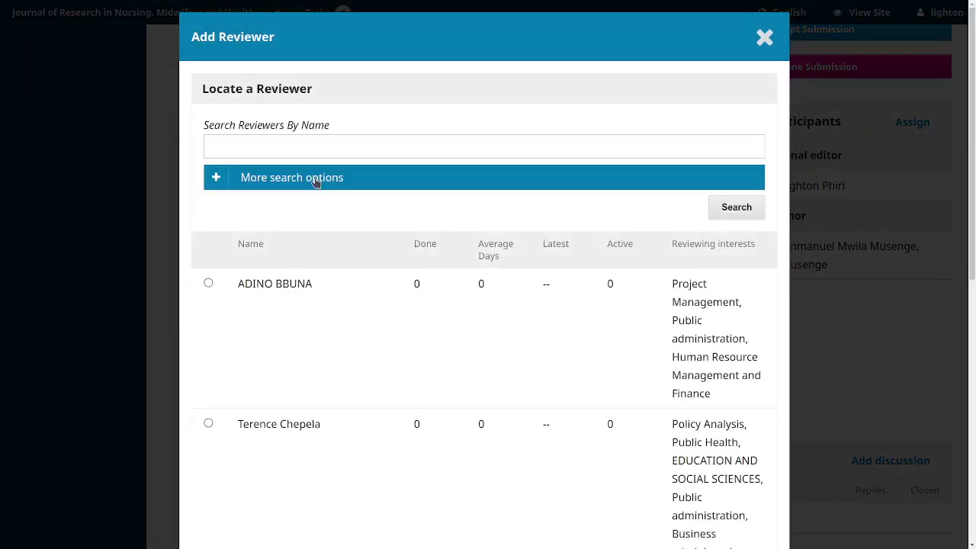
{"action": "scroll", "coordinate": [514, 407], "scroll_direction": "down", "scroll_amount": 7}
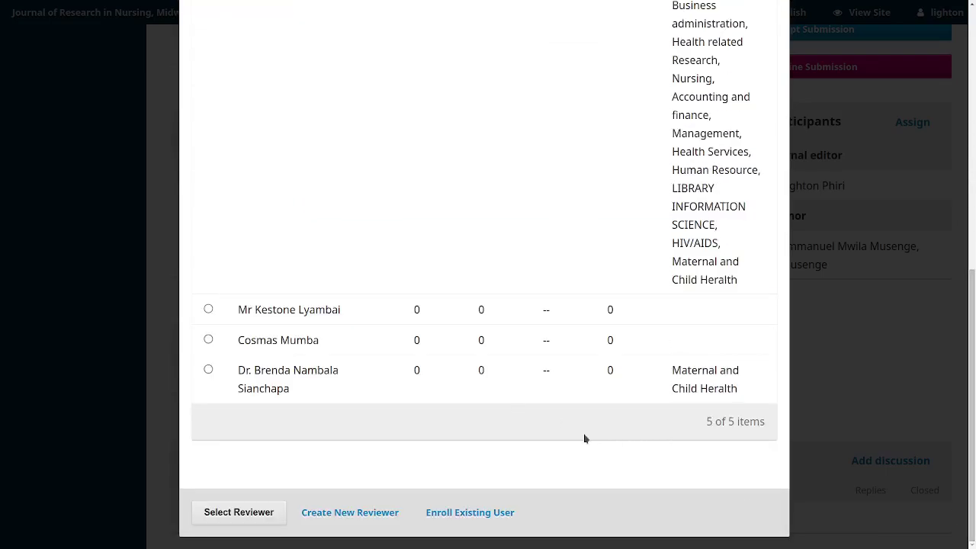
{"action": "left_click", "coordinate": [455, 513]}
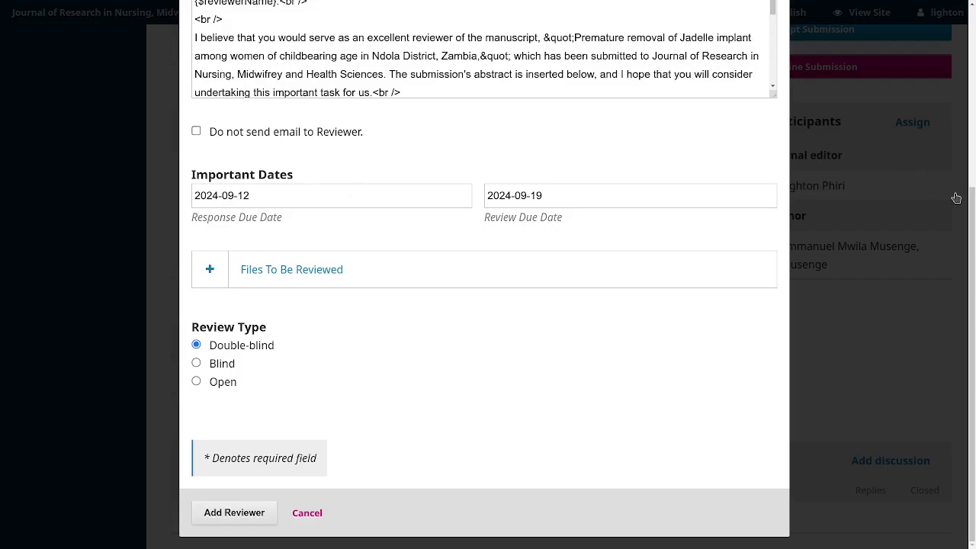
{"action": "scroll", "coordinate": [972, 214], "scroll_direction": "up", "scroll_amount": 3}
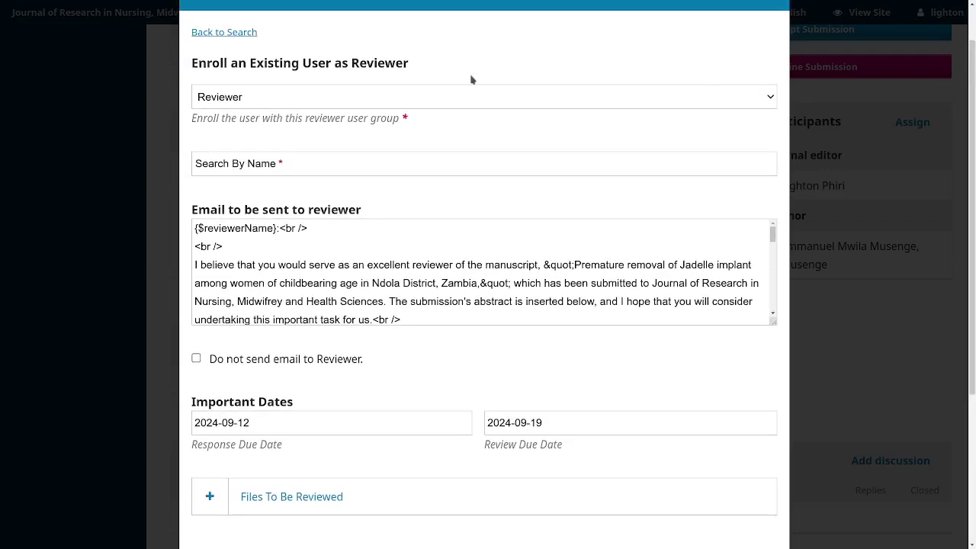
Step: Search for and select the intended existing user, then send them a review request due 2024-09-12
{"action": "left_click", "coordinate": [308, 164]}
{"action": "type", "text": "Lighton Phiri"}
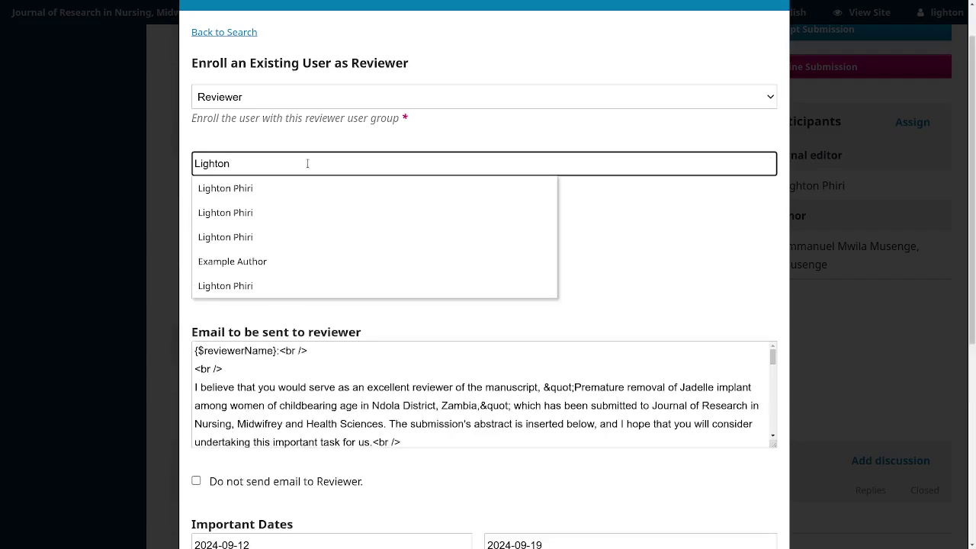
{"action": "left_click", "coordinate": [234, 189]}
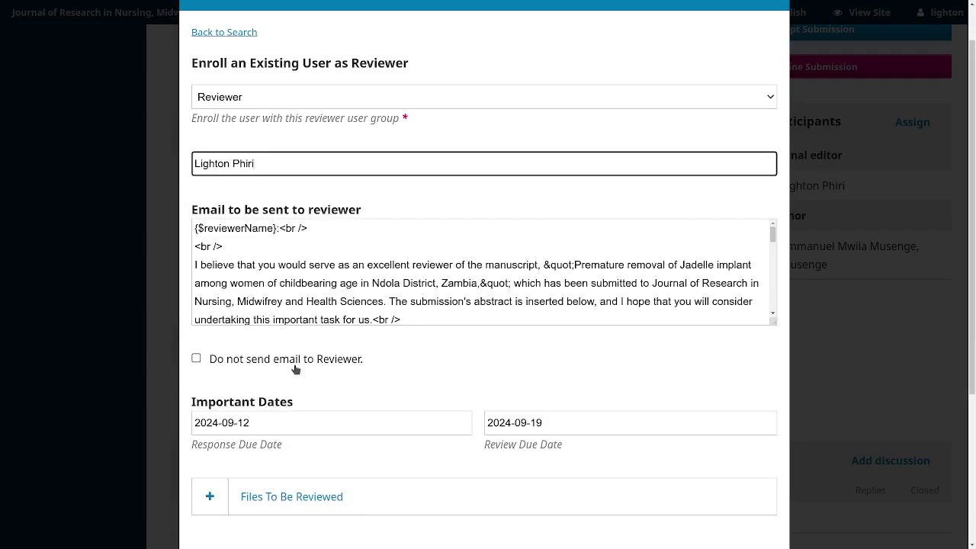
{"action": "key", "text": "ctrl+a"}
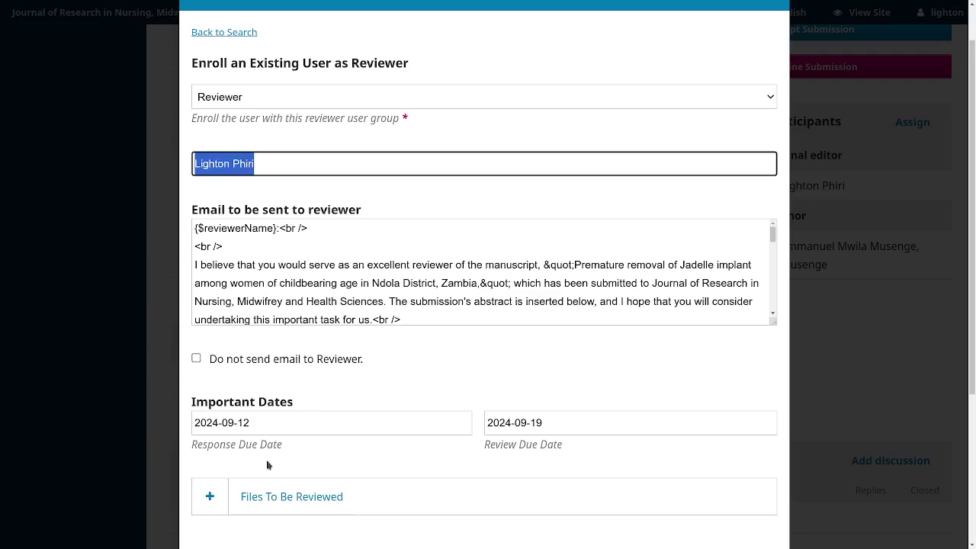
{"action": "type", "text": "lighton"}
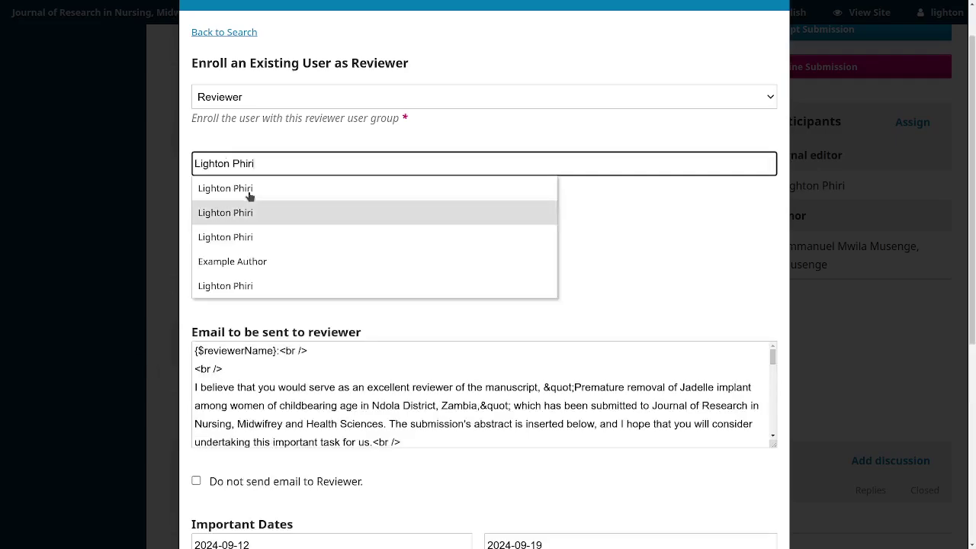
{"action": "left_click", "coordinate": [234, 190]}
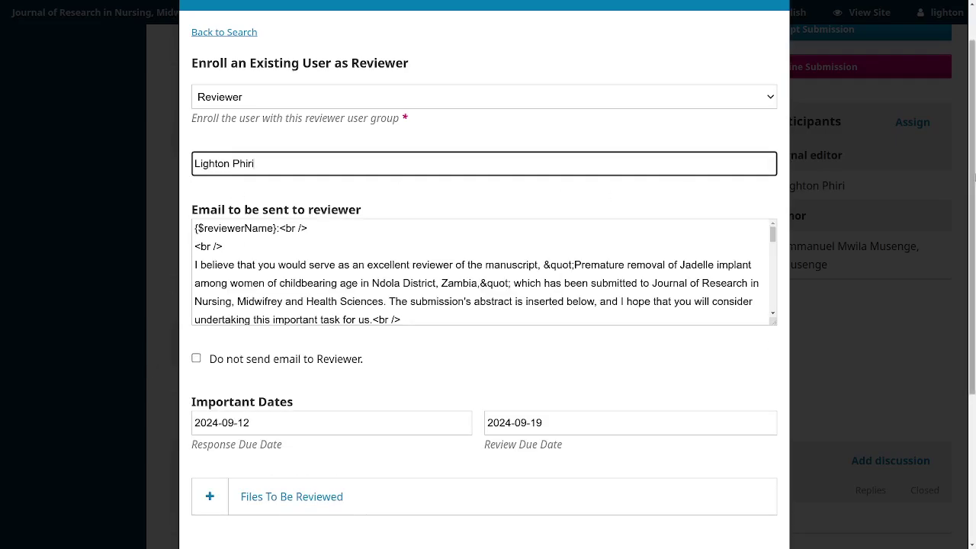
{"action": "left_click_drag", "start_coordinate": [972, 178], "coordinate": [973, 328]}
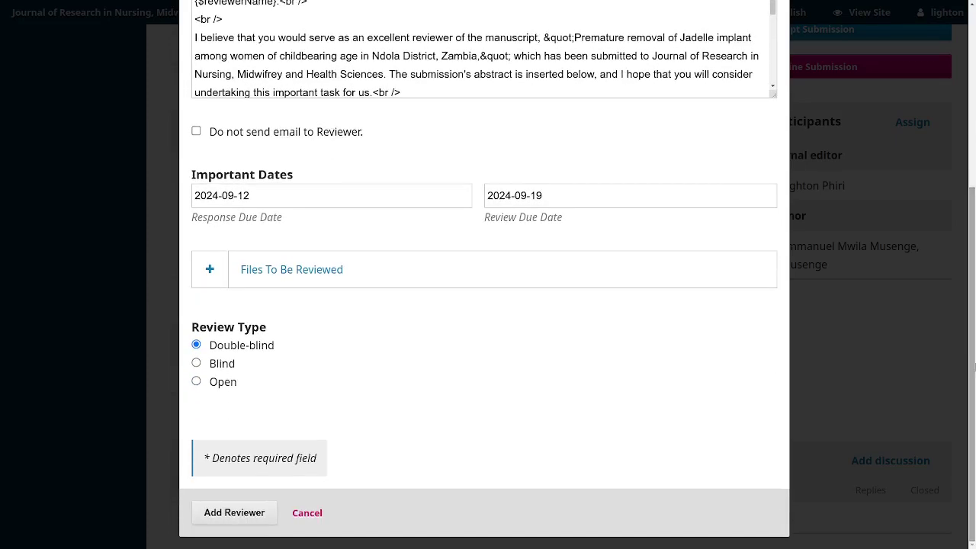
{"action": "left_click", "coordinate": [234, 512]}
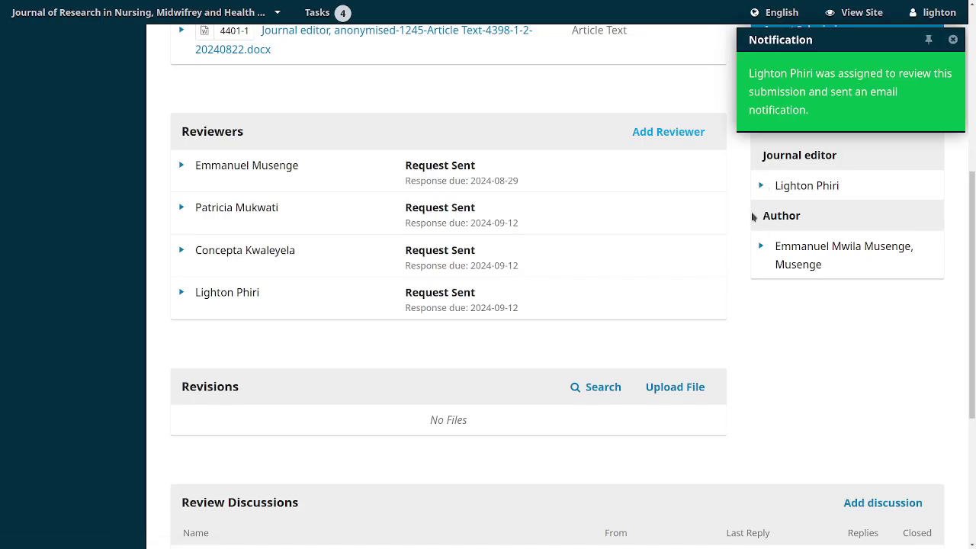
{"action": "left_click", "coordinate": [183, 294]}
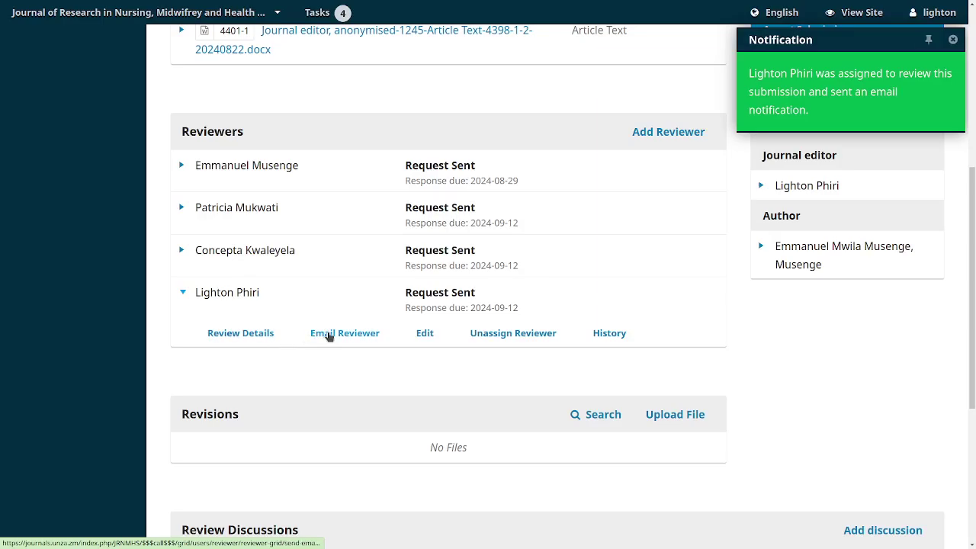
{"action": "left_click", "coordinate": [256, 337]}
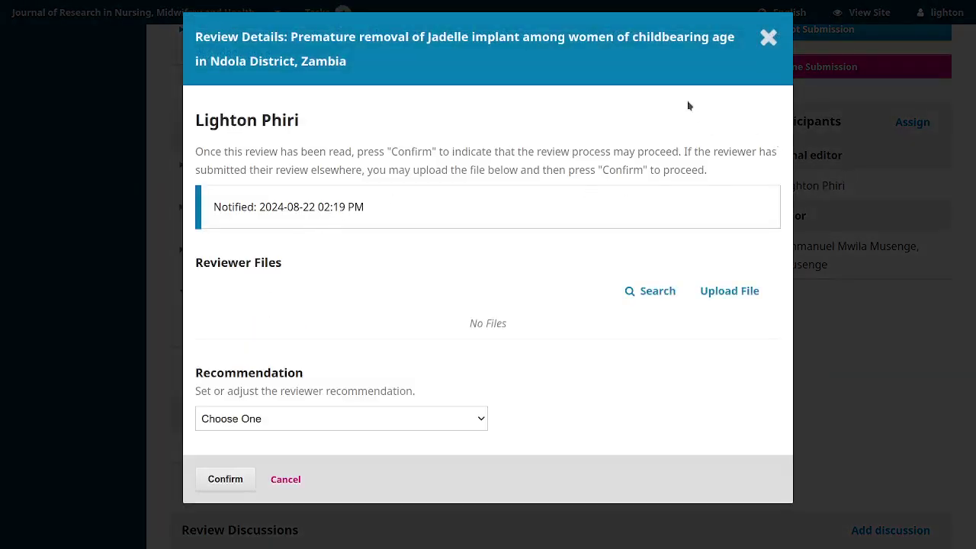
{"action": "left_click", "coordinate": [756, 30]}
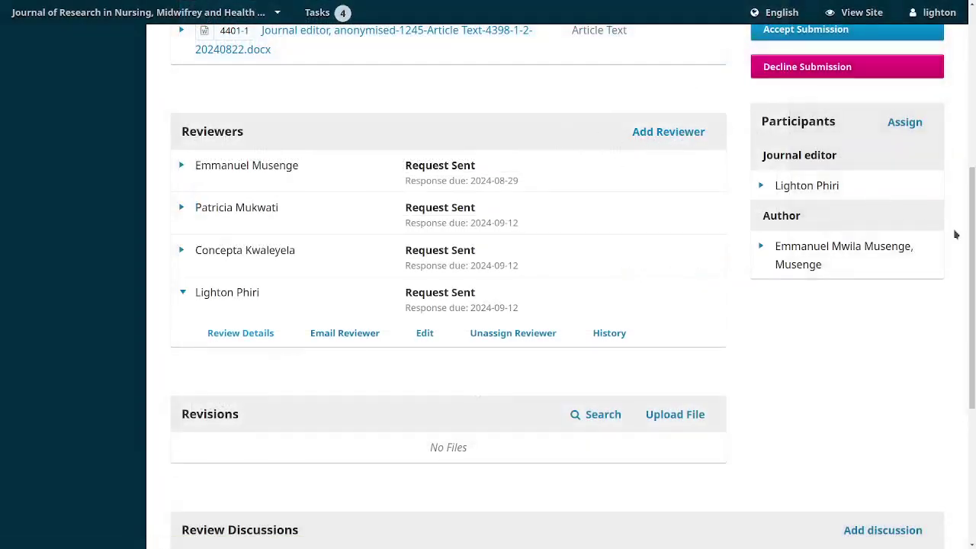
{"action": "scroll", "coordinate": [969, 263], "scroll_direction": "up", "scroll_amount": 1}
{"action": "scroll", "coordinate": [969, 263], "scroll_direction": "up", "scroll_amount": 1}
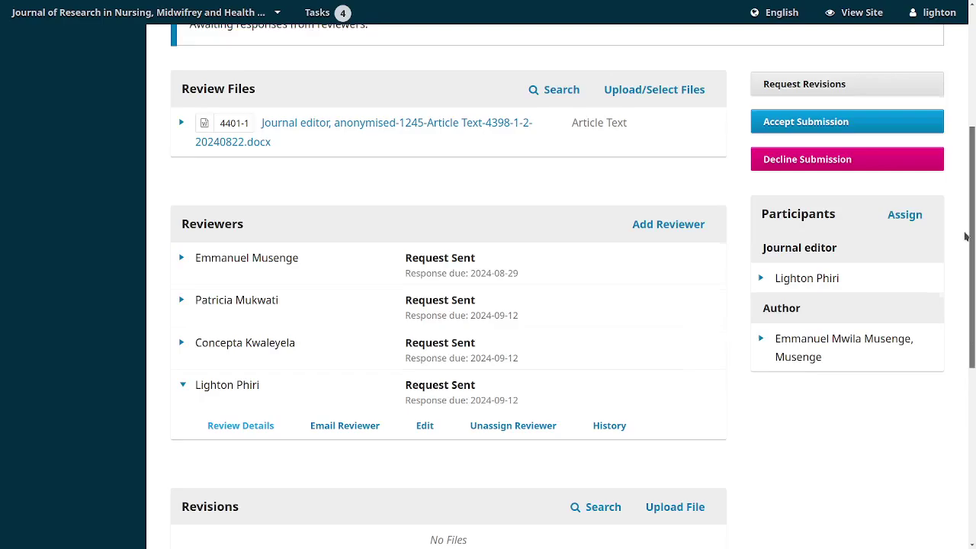
{"action": "left_click", "coordinate": [184, 392]}
{"action": "left_click", "coordinate": [930, 13]}
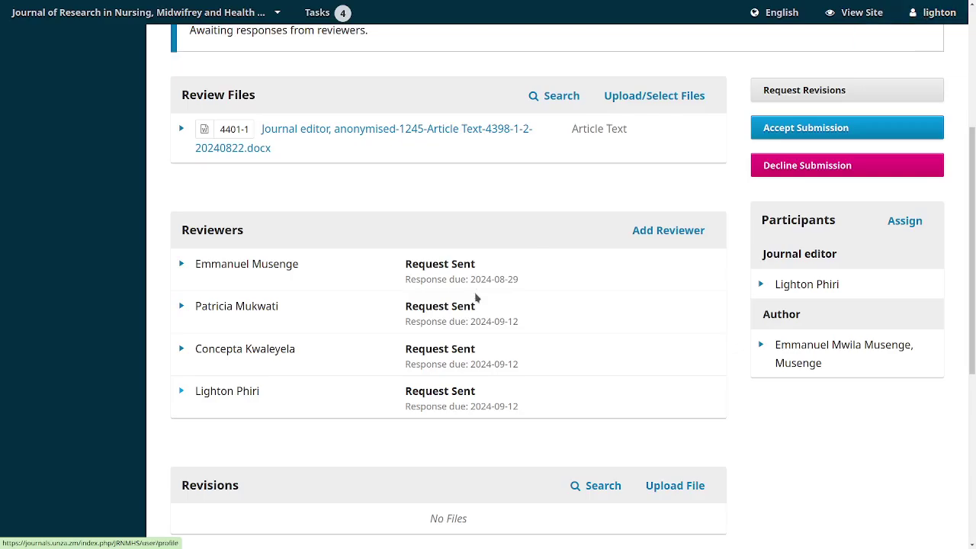
{"action": "left_click", "coordinate": [182, 392]}
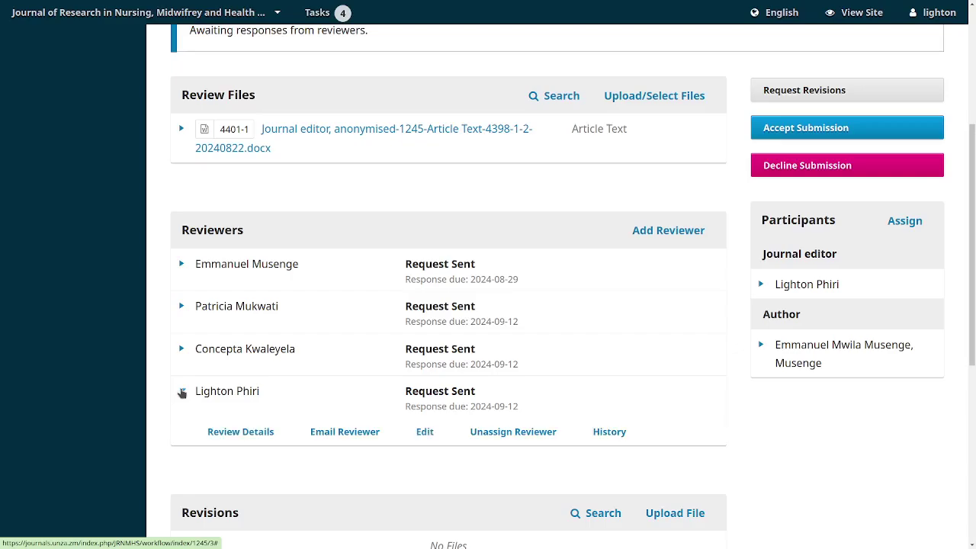
{"action": "left_click", "coordinate": [182, 393]}
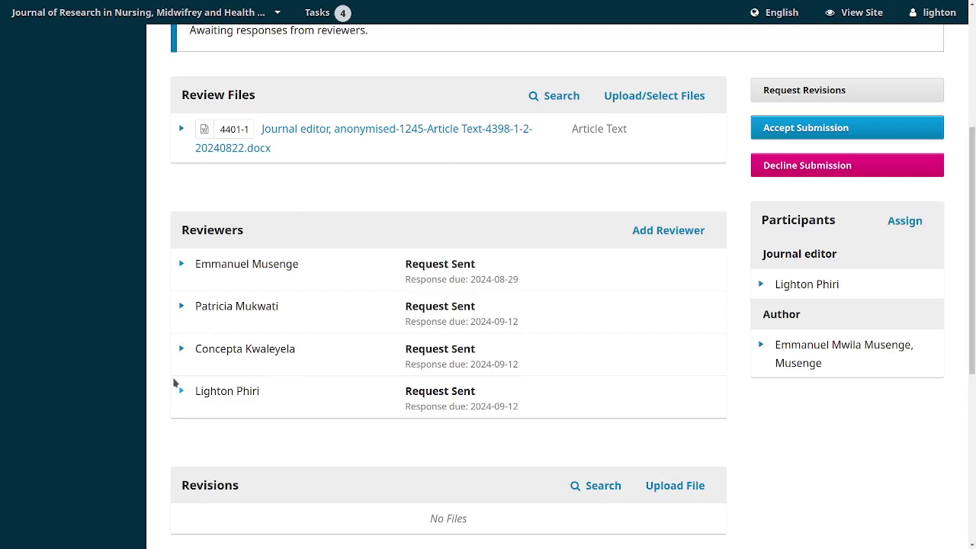
Step: Enroll the journal editor as a fifth reviewer via the name search, with a request due 2024-09-12
{"action": "left_click", "coordinate": [664, 229]}
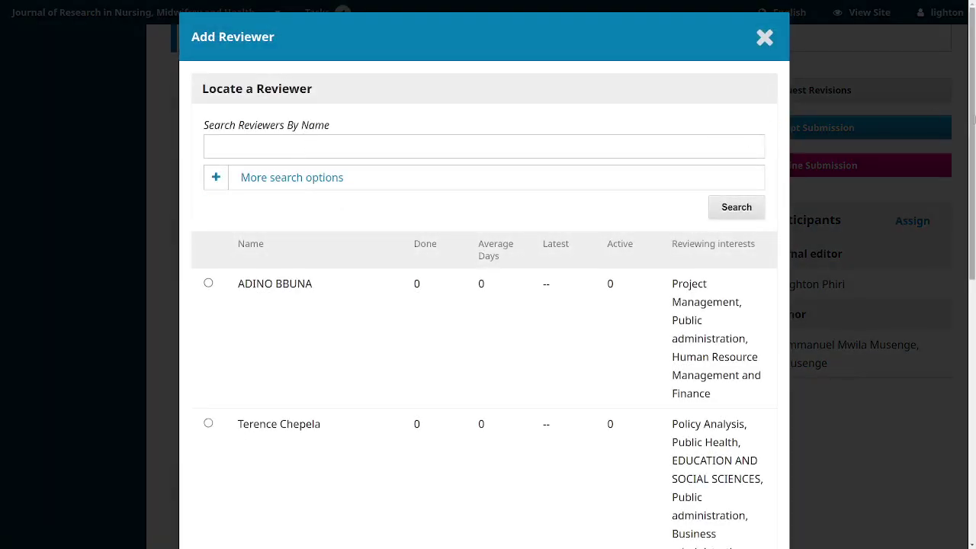
{"action": "left_click_drag", "start_coordinate": [972, 145], "coordinate": [973, 453]}
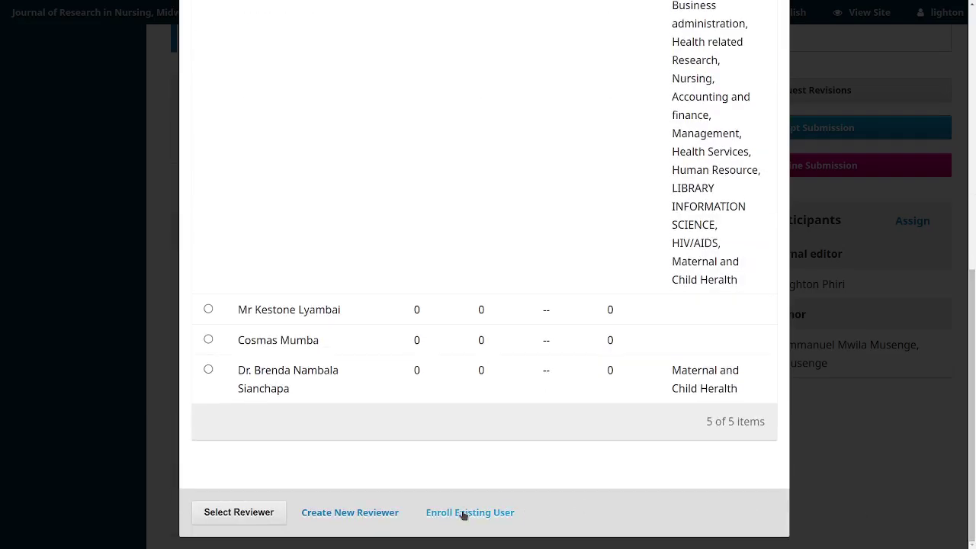
{"action": "left_click", "coordinate": [463, 514]}
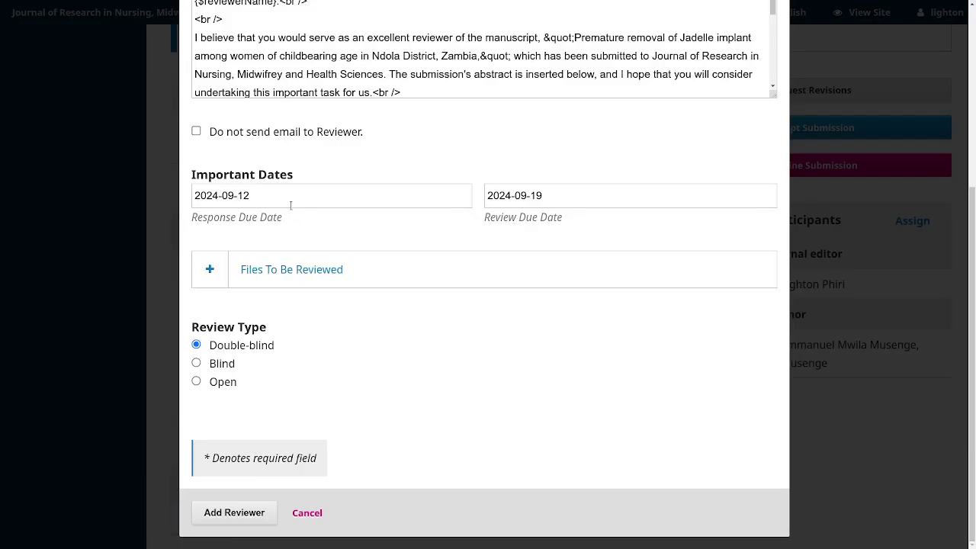
{"action": "left_click_drag", "start_coordinate": [972, 199], "coordinate": [973, 23]}
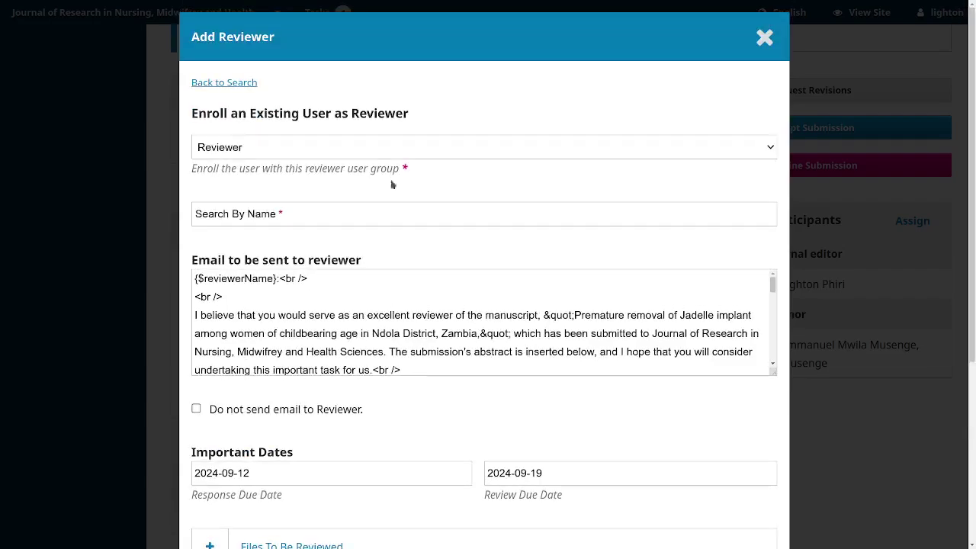
{"action": "left_click", "coordinate": [234, 215]}
{"action": "type", "text": "Lighton Phiri"}
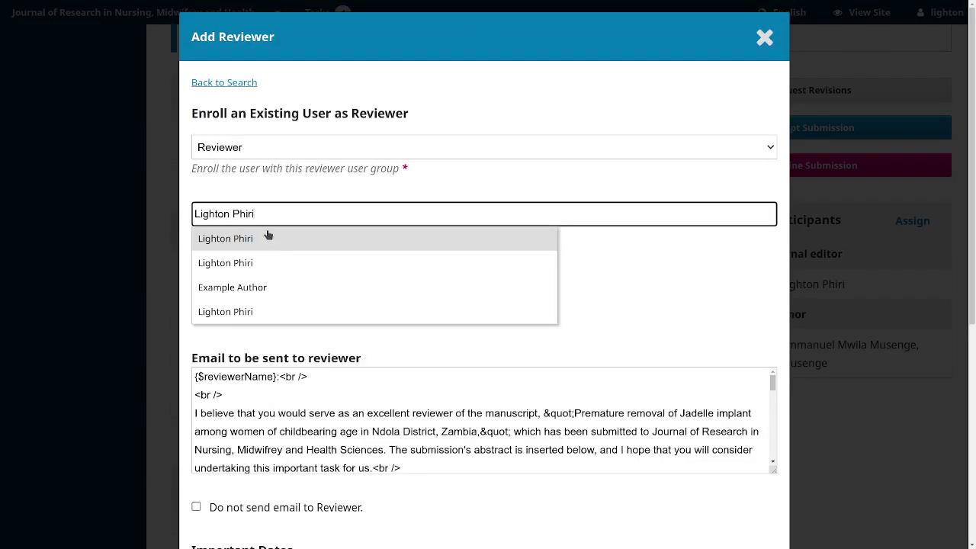
{"action": "left_click", "coordinate": [254, 241]}
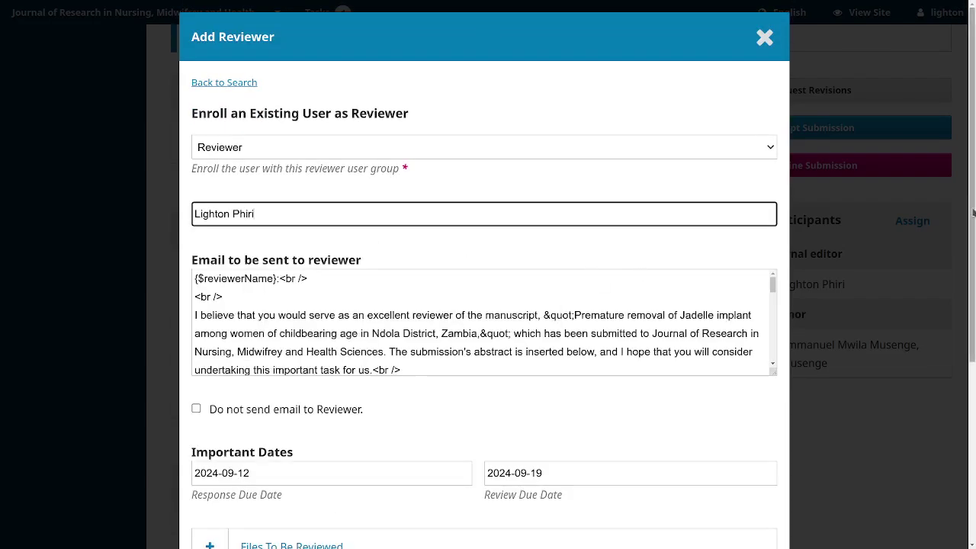
{"action": "scroll", "coordinate": [465, 546], "scroll_direction": "down", "scroll_amount": 5}
{"action": "left_click", "coordinate": [233, 521]}
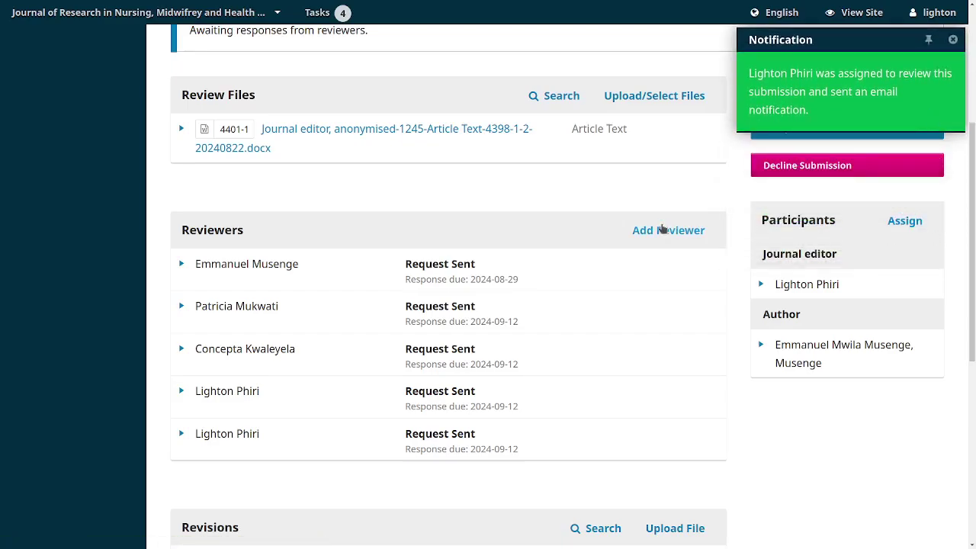
{"action": "left_click", "coordinate": [660, 229]}
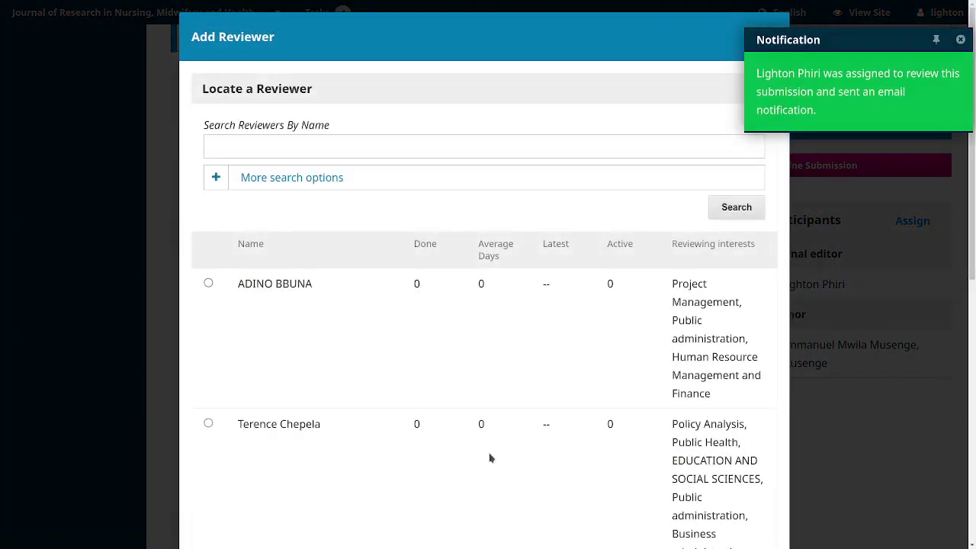
Step: Enroll the same existing user again as a sixth reviewer, with a request due 2024-09-12
{"action": "scroll", "coordinate": [974, 345], "scroll_direction": "down", "scroll_amount": 1}
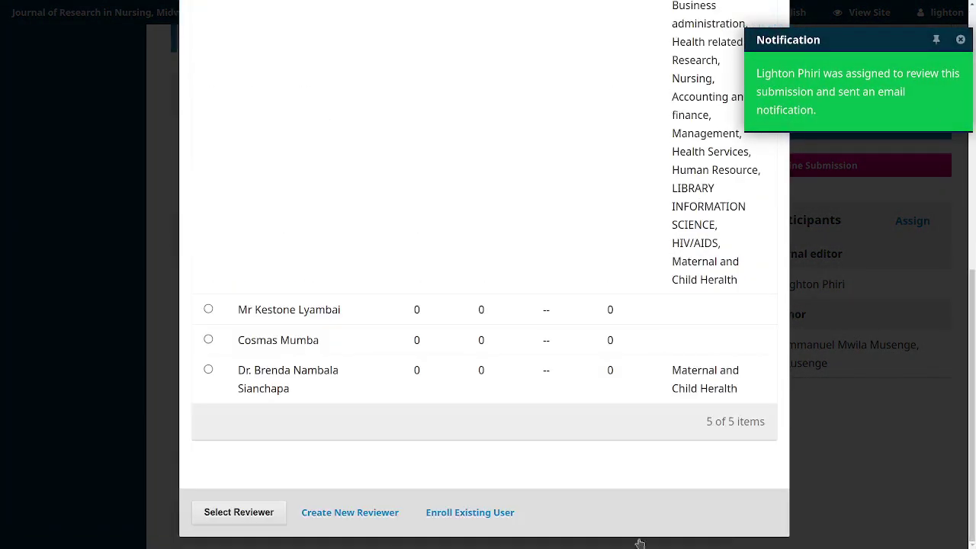
{"action": "left_click", "coordinate": [480, 512]}
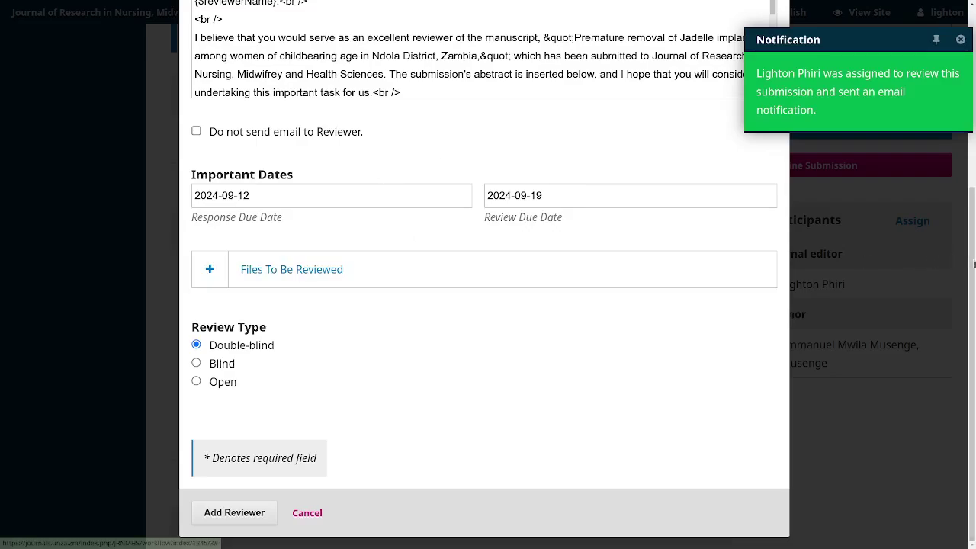
{"action": "scroll", "coordinate": [436, 160], "scroll_direction": "up", "scroll_amount": 4}
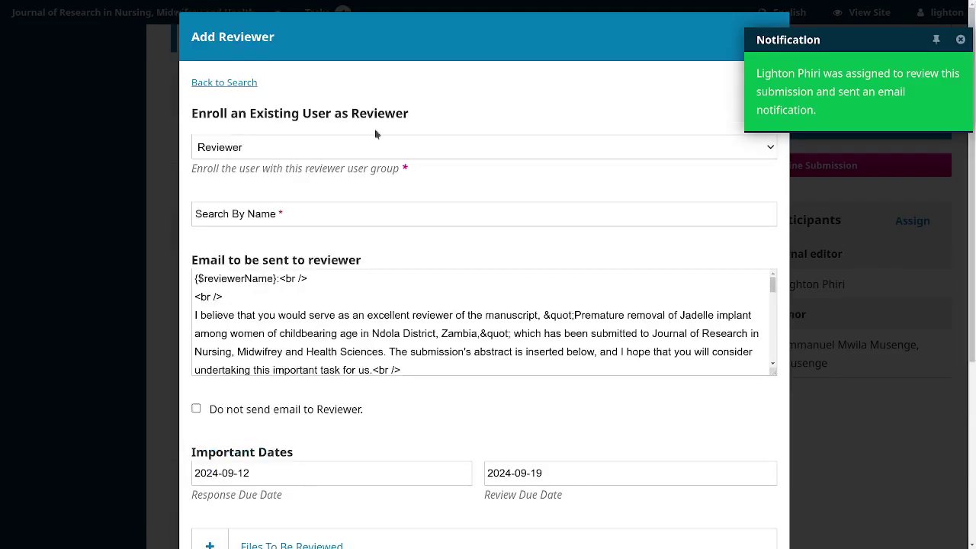
{"action": "left_click", "coordinate": [273, 221]}
{"action": "type", "text": "Lighton Phiri"}
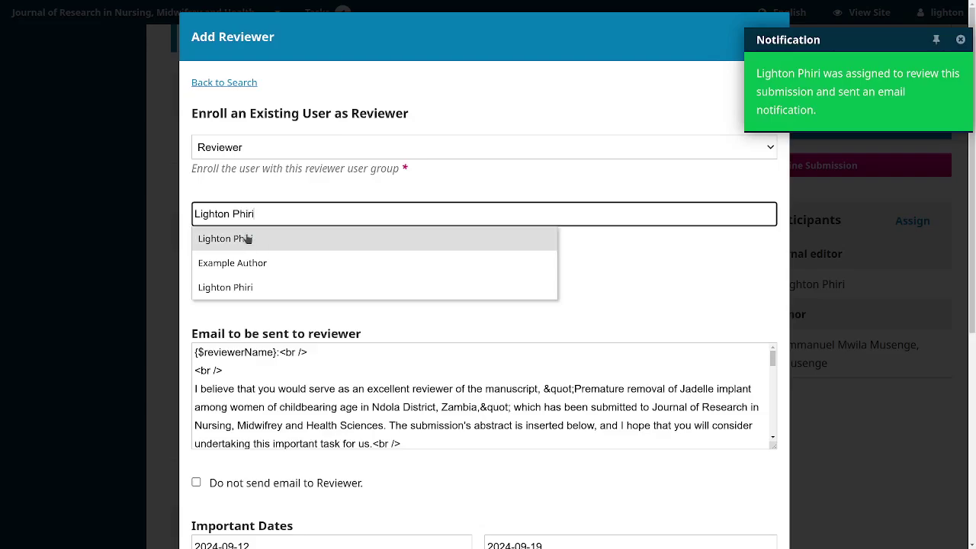
{"action": "left_click", "coordinate": [246, 239]}
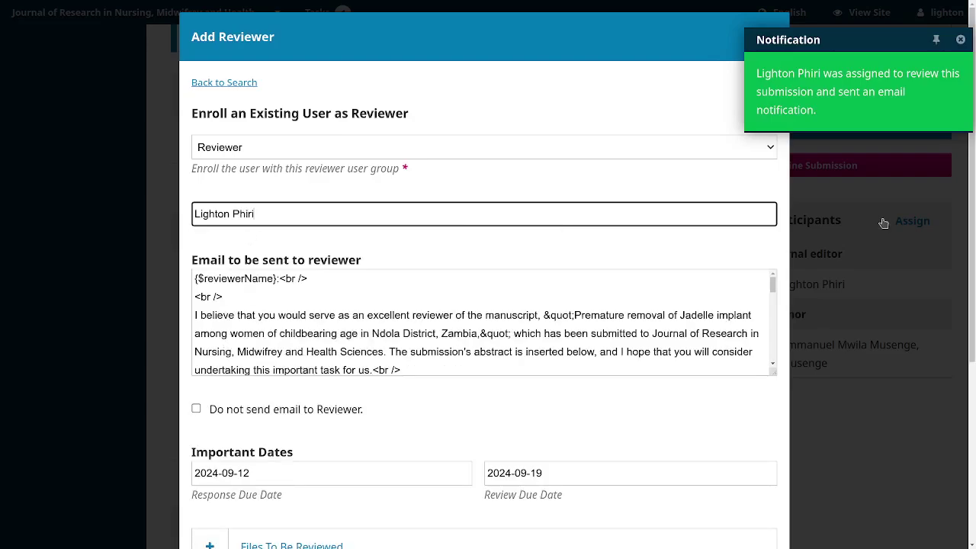
{"action": "scroll", "coordinate": [973, 216], "scroll_direction": "down", "scroll_amount": 4}
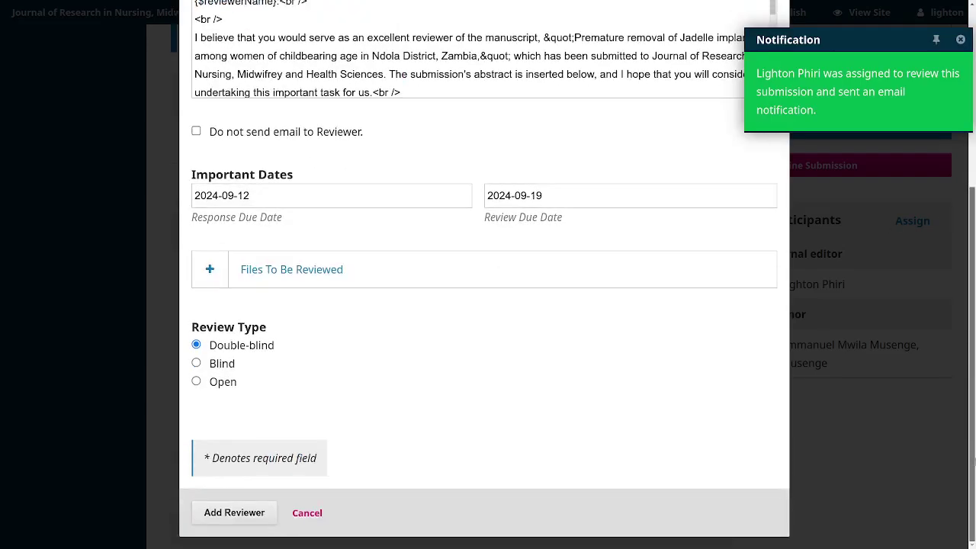
{"action": "left_click", "coordinate": [245, 514]}
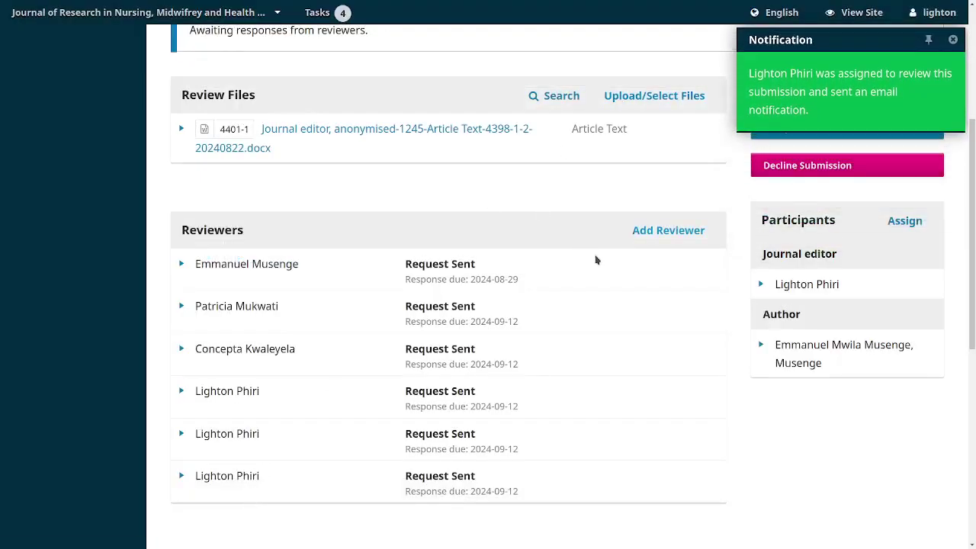
{"action": "scroll", "coordinate": [973, 240], "scroll_direction": "down", "scroll_amount": 3}
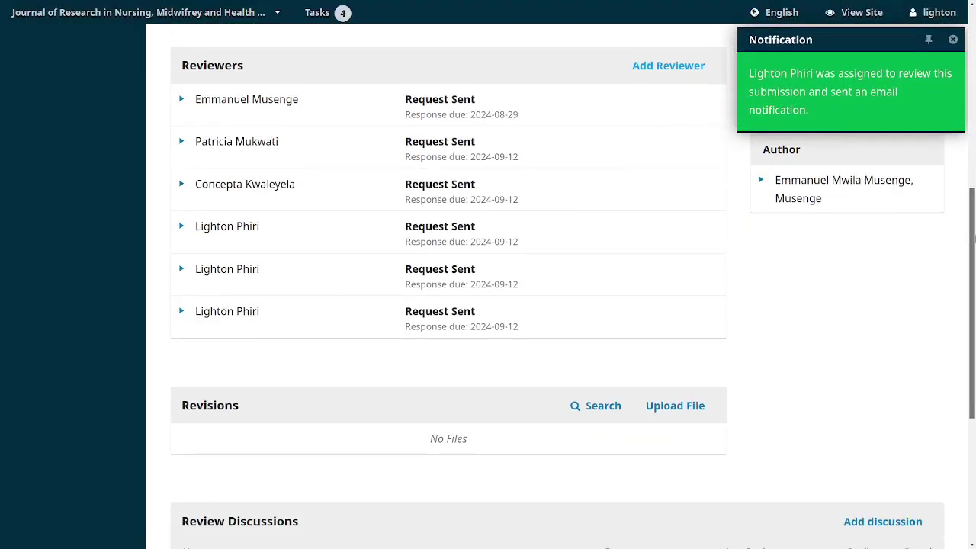
{"action": "scroll", "coordinate": [974, 240], "scroll_direction": "up", "scroll_amount": 8}
{"action": "scroll", "coordinate": [931, 70], "scroll_direction": "down", "scroll_amount": 5}
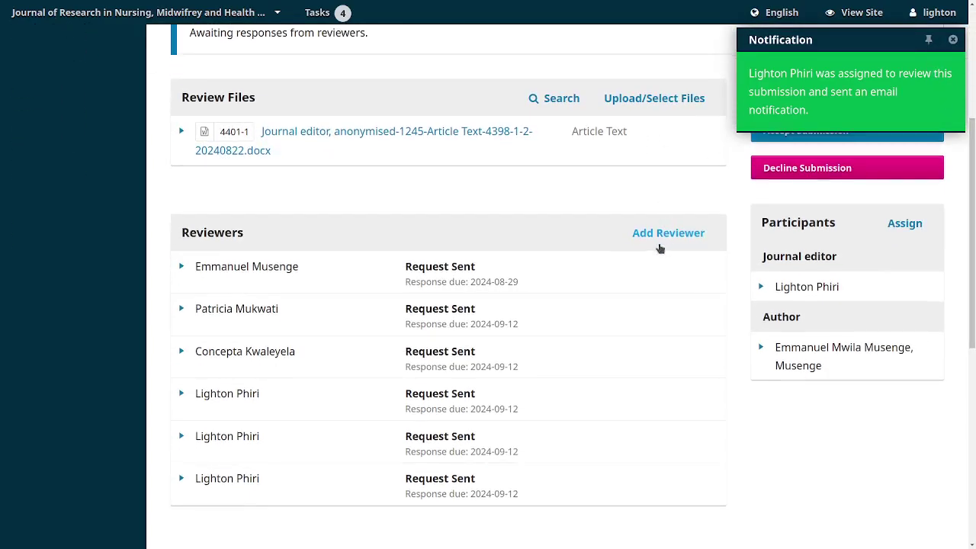
Step: Enroll the same existing user as a seventh reviewer with response due 2024-09-12 and send the request
{"action": "left_click", "coordinate": [658, 234]}
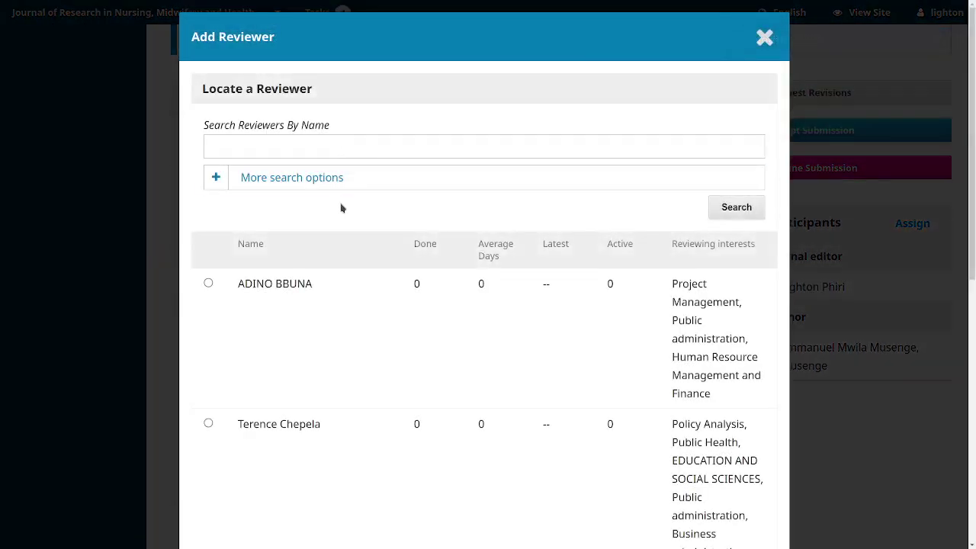
{"action": "scroll", "coordinate": [341, 208], "scroll_direction": "down", "scroll_amount": 7}
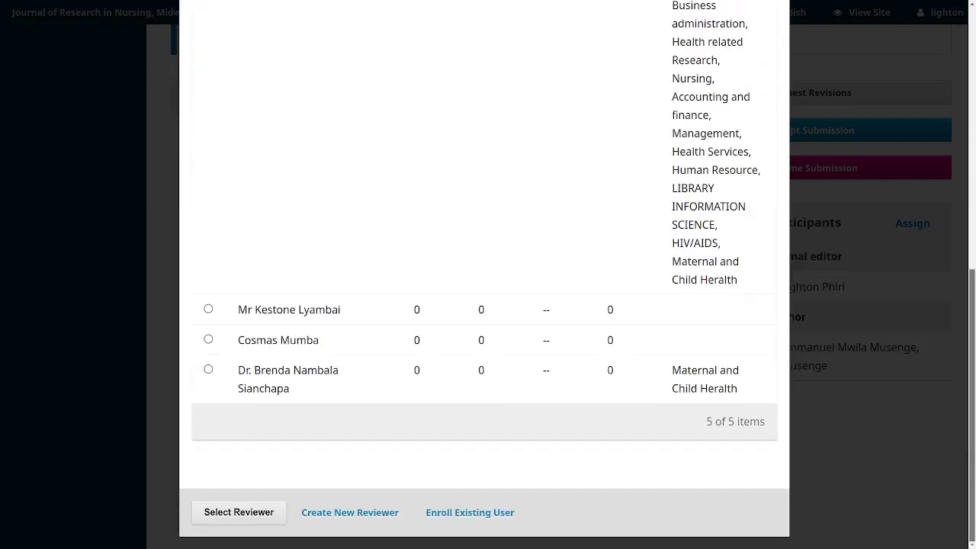
{"action": "left_click", "coordinate": [473, 522]}
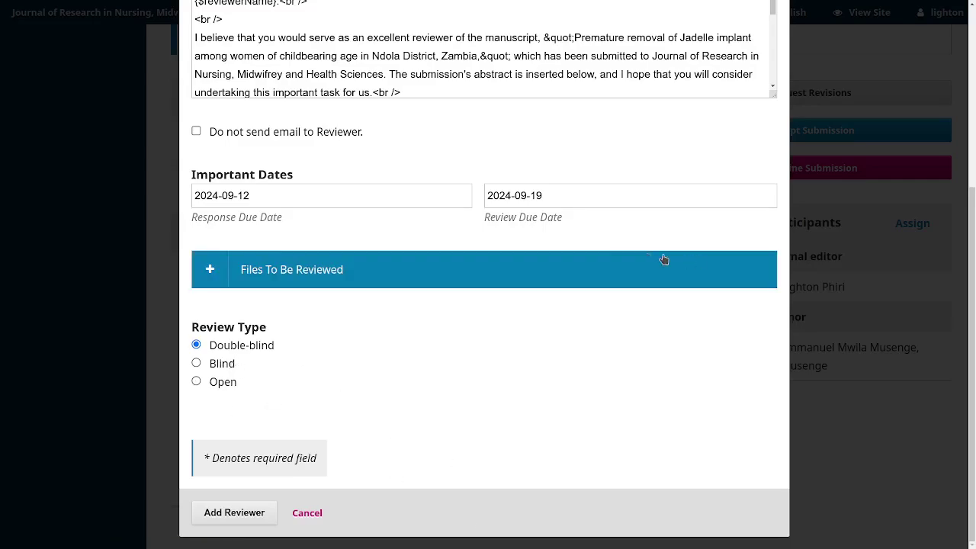
{"action": "scroll", "coordinate": [379, 210], "scroll_direction": "up", "scroll_amount": 5}
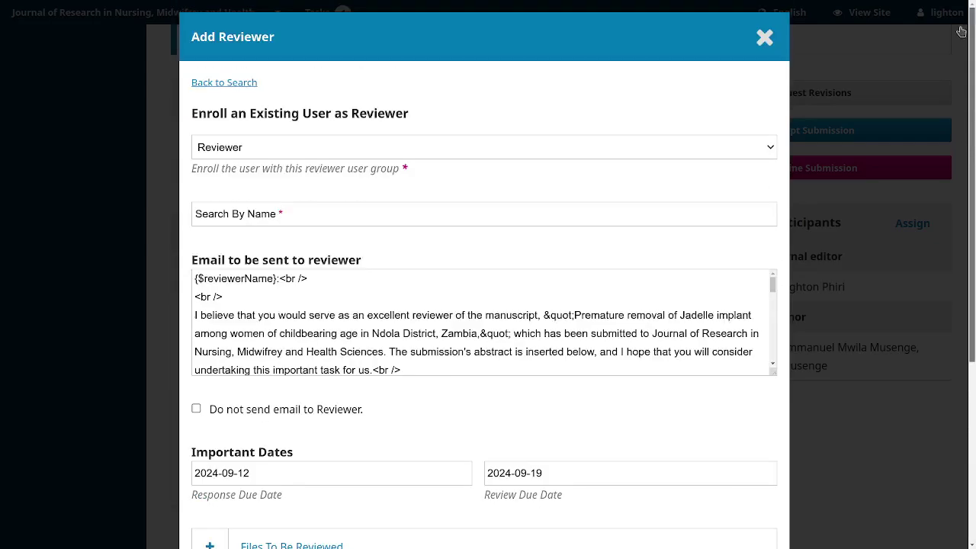
{"action": "left_click", "coordinate": [353, 210]}
{"action": "type", "text": "Lighton Phiri"}
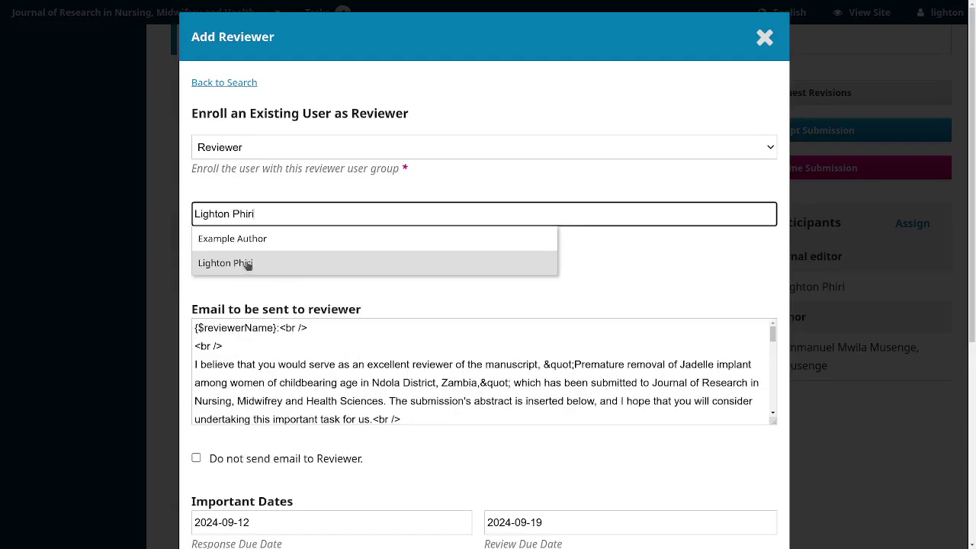
{"action": "left_click", "coordinate": [246, 263]}
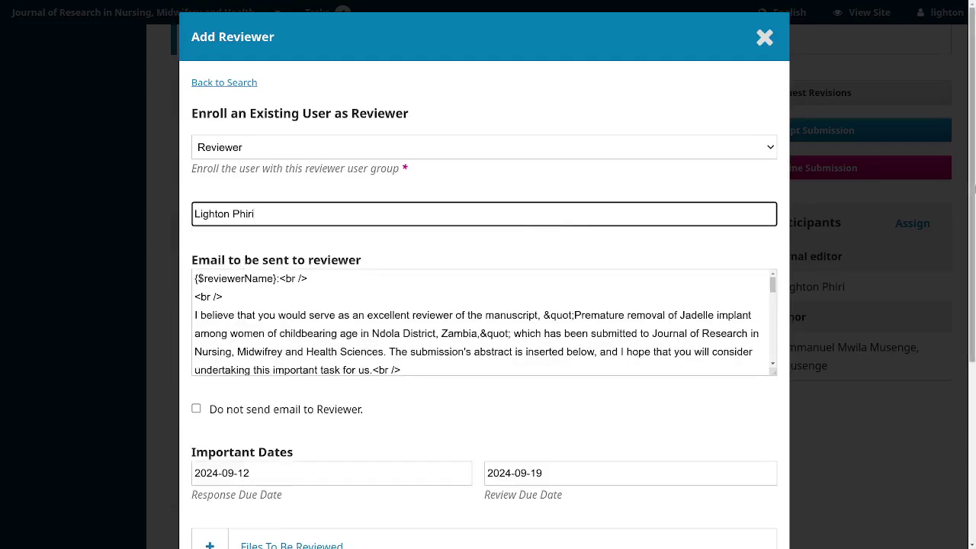
{"action": "scroll", "coordinate": [973, 188], "scroll_direction": "down", "scroll_amount": 4}
{"action": "left_click", "coordinate": [216, 515]}
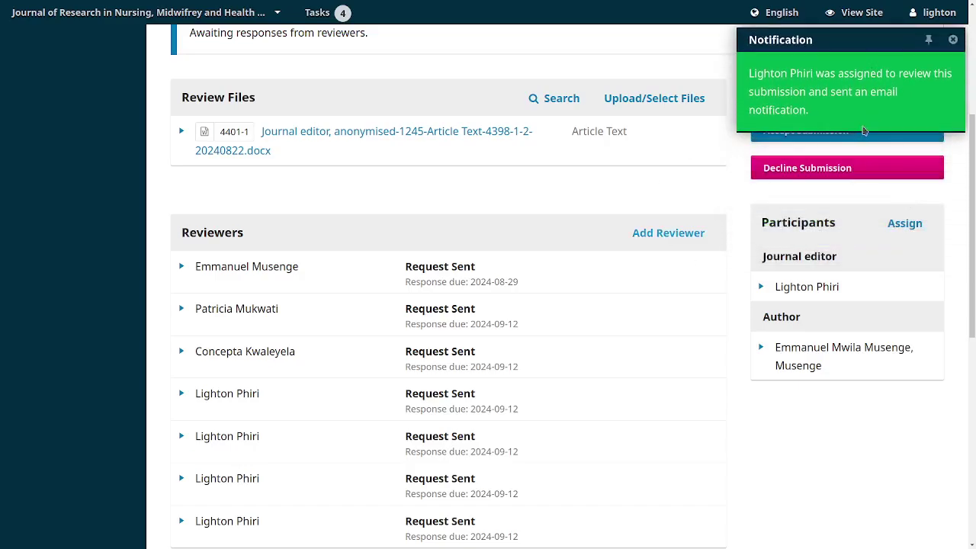
{"action": "key", "text": "F11"}
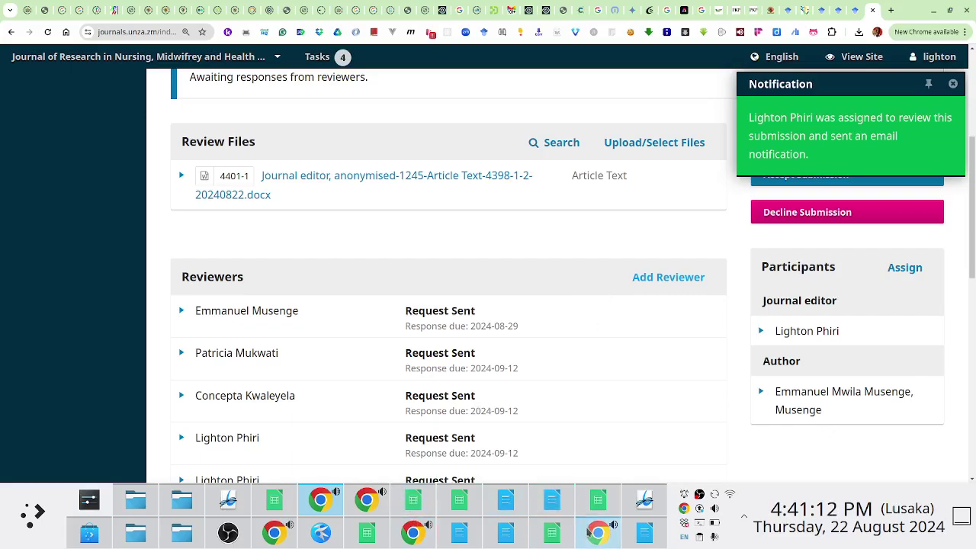
Step: Cycle through the Chrome windows on the taskbar until the Google Meet call is in front
{"action": "mouse_move", "coordinate": [588, 532]}
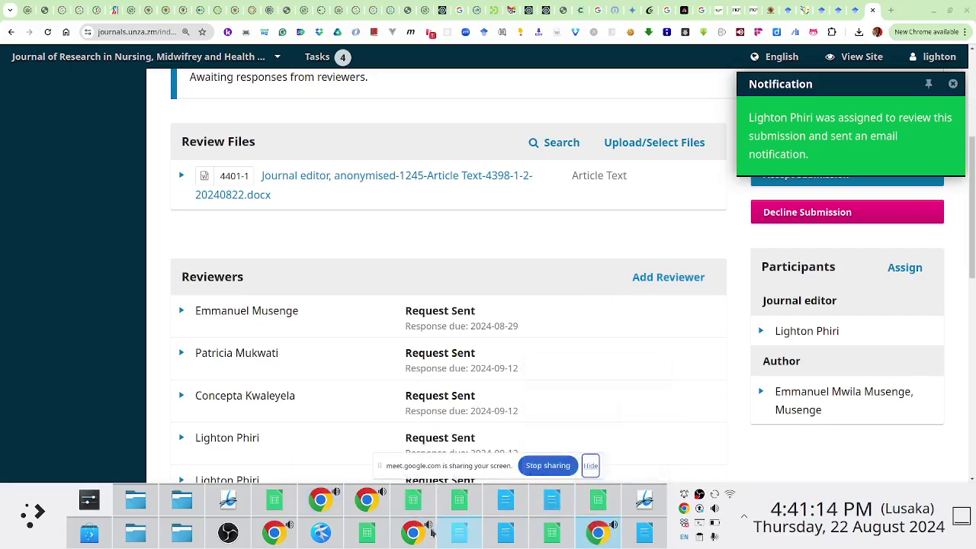
{"action": "left_click", "coordinate": [413, 532]}
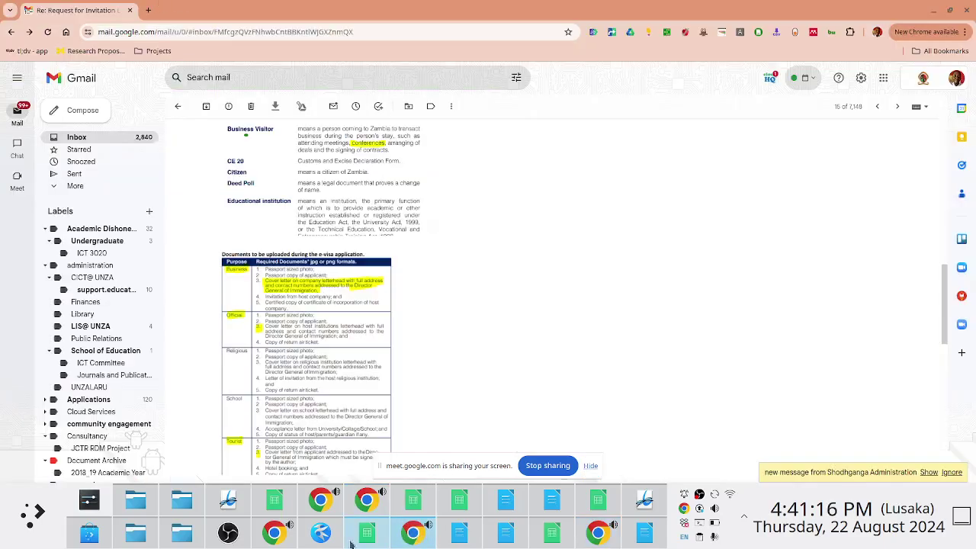
{"action": "left_click", "coordinate": [318, 505]}
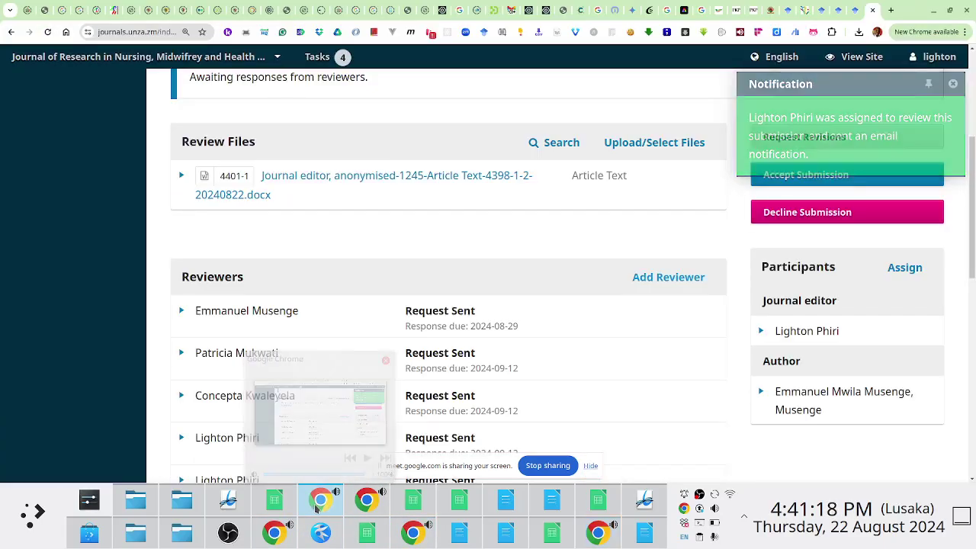
{"action": "left_click", "coordinate": [366, 503]}
{"action": "left_click", "coordinate": [366, 499]}
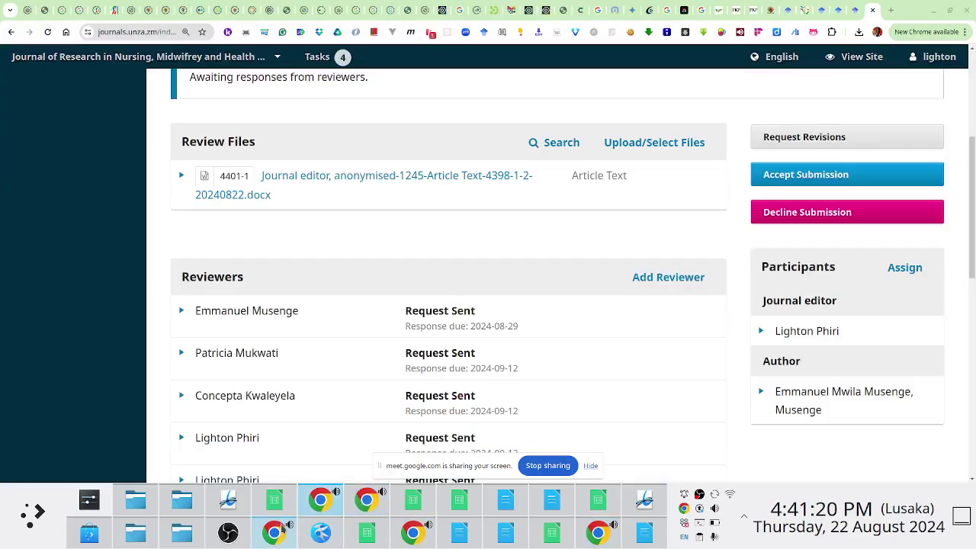
{"action": "left_click", "coordinate": [274, 532]}
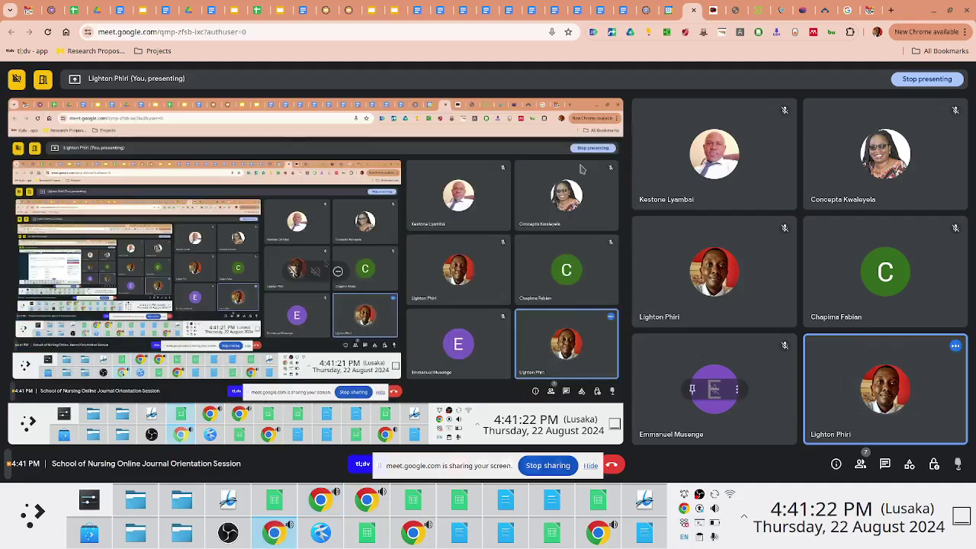